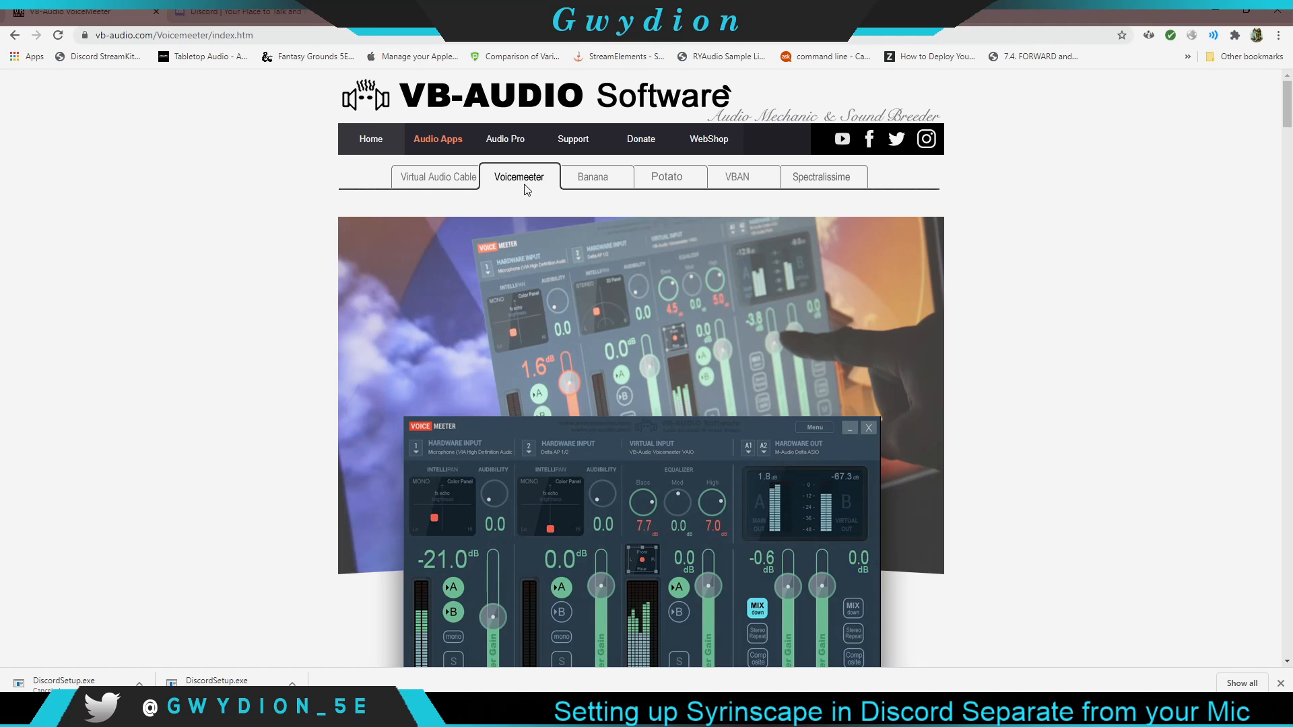
- Examine the Voicemeeter Banana page on the VB-Audio site, including its ZIP and EXE download options
left_click(609, 179)
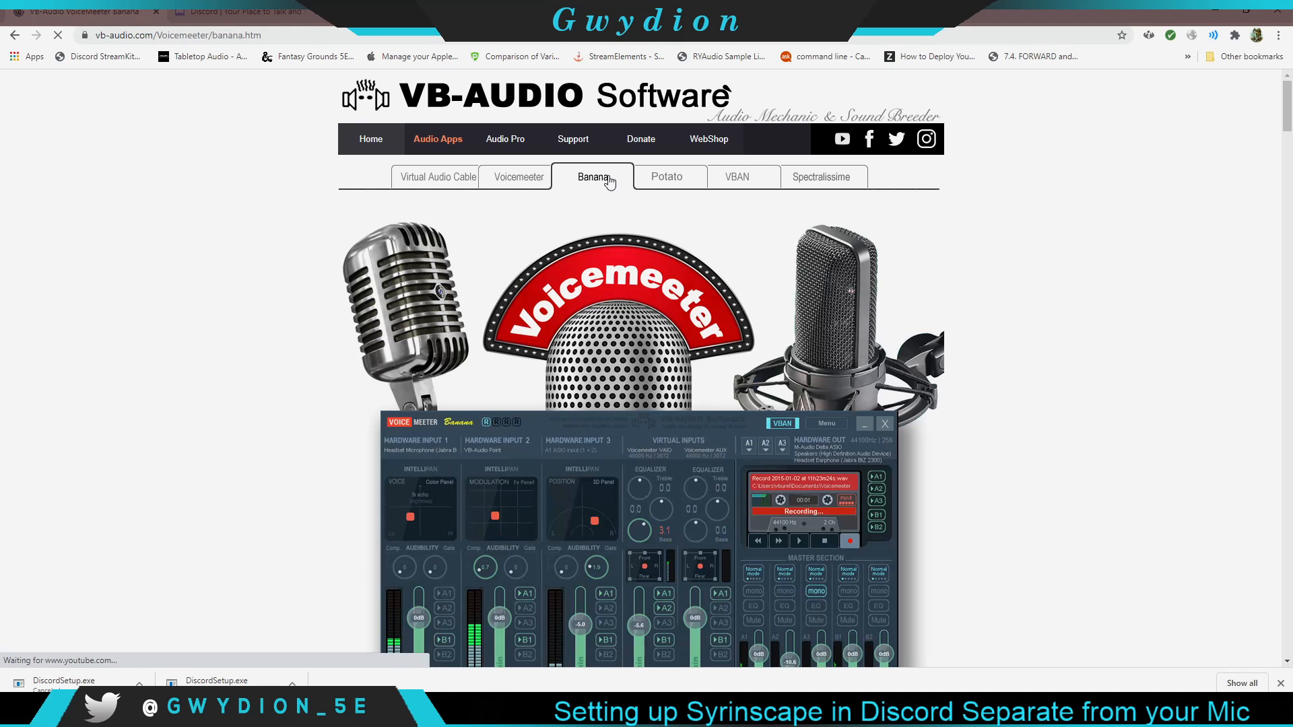
scroll(589, 234, "down", 1)
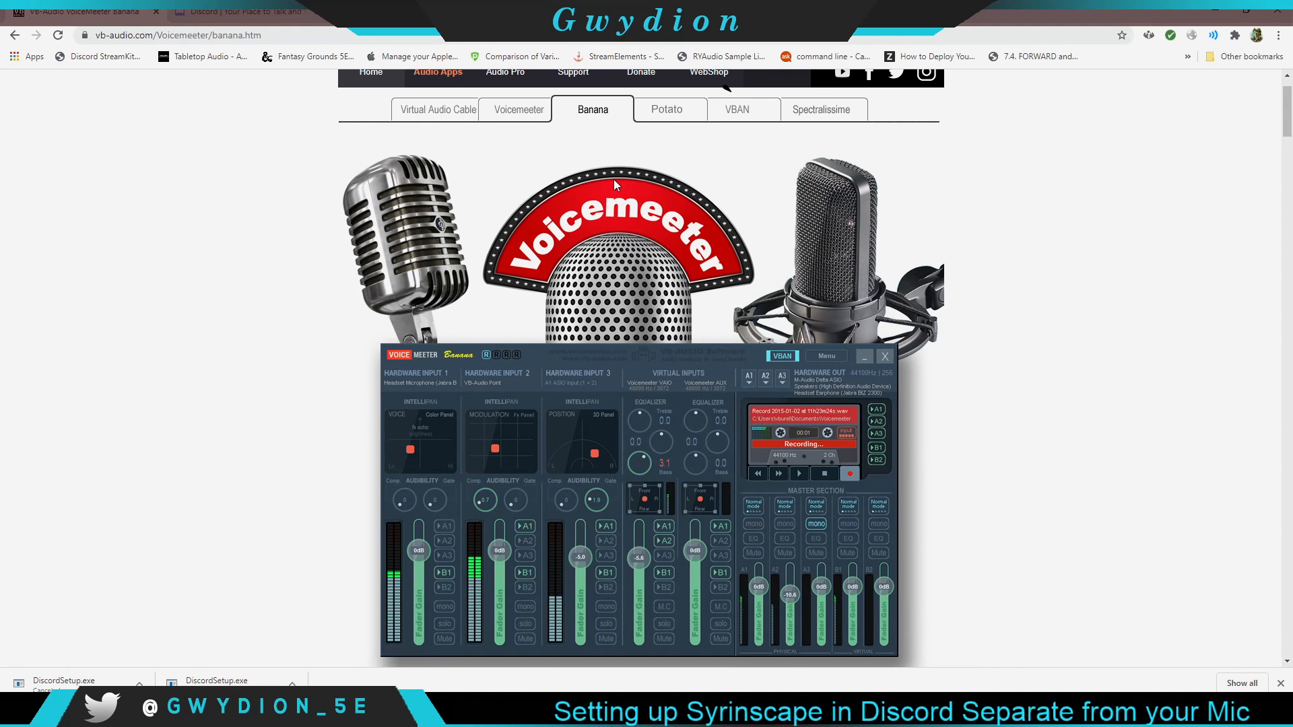
scroll(600, 141, "up", 1)
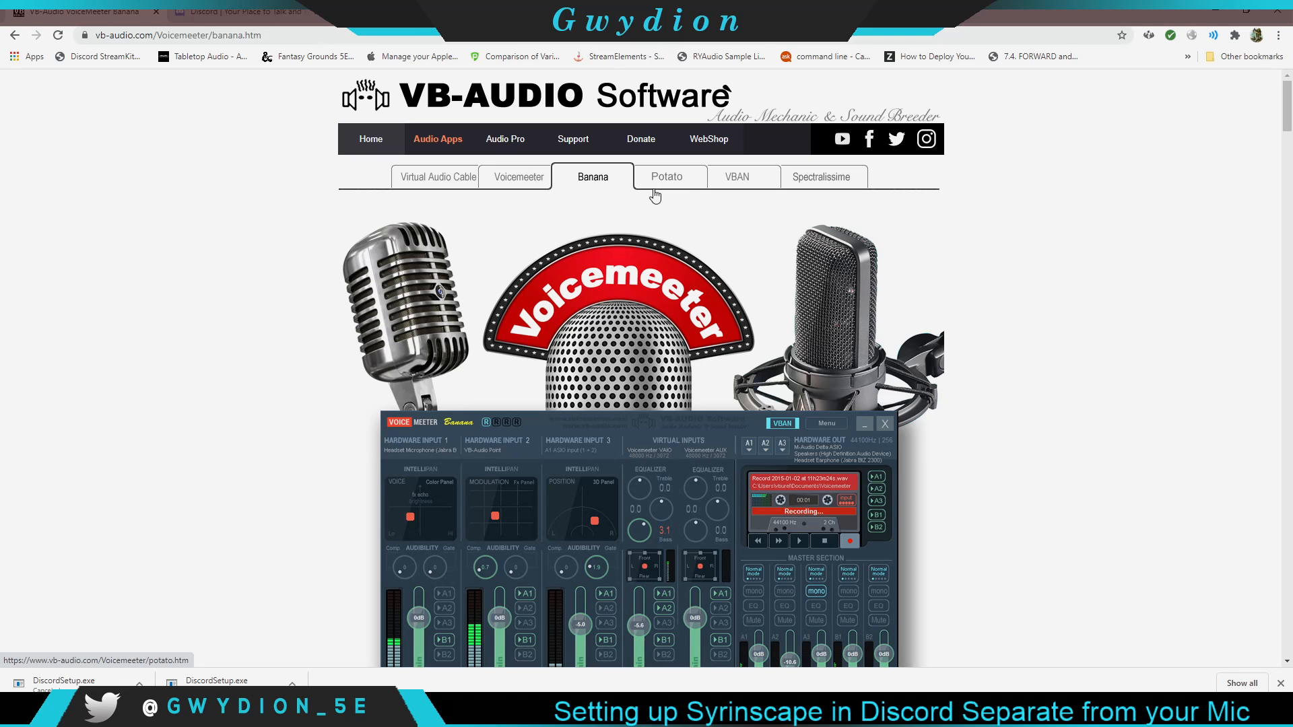
scroll(639, 202, "down", 1)
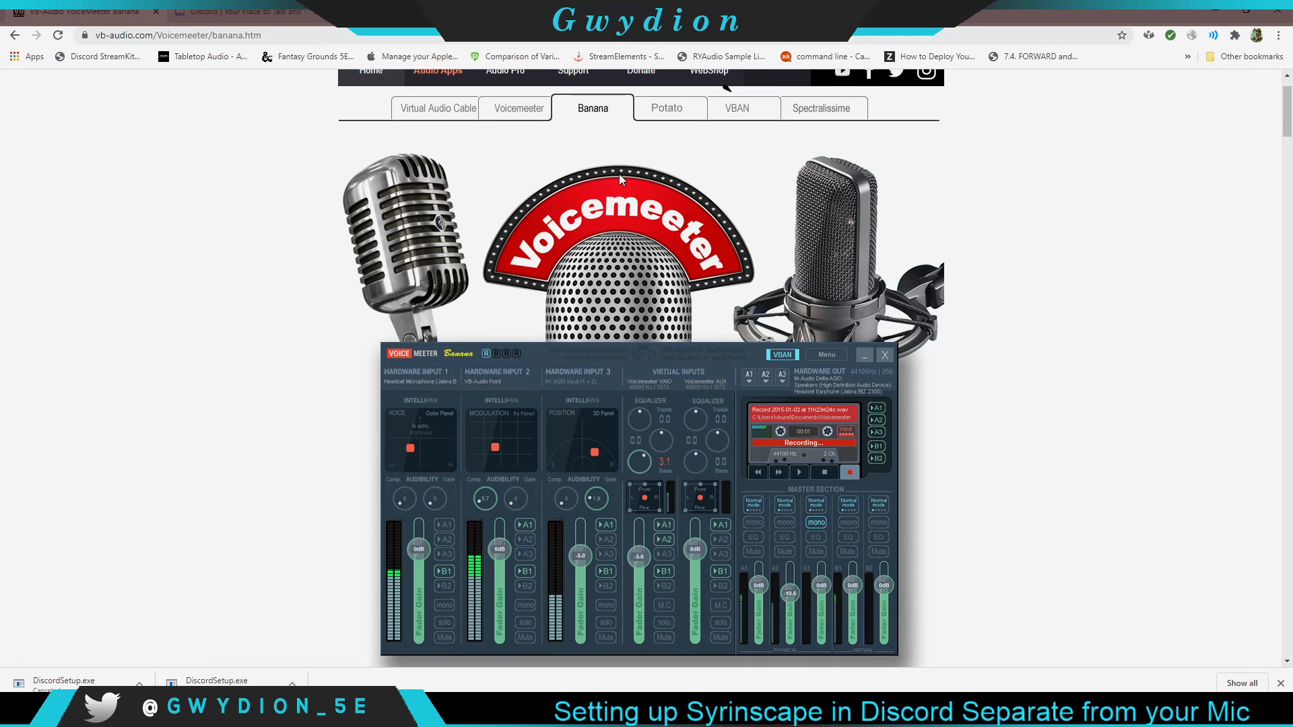
scroll(619, 174, "down", 8)
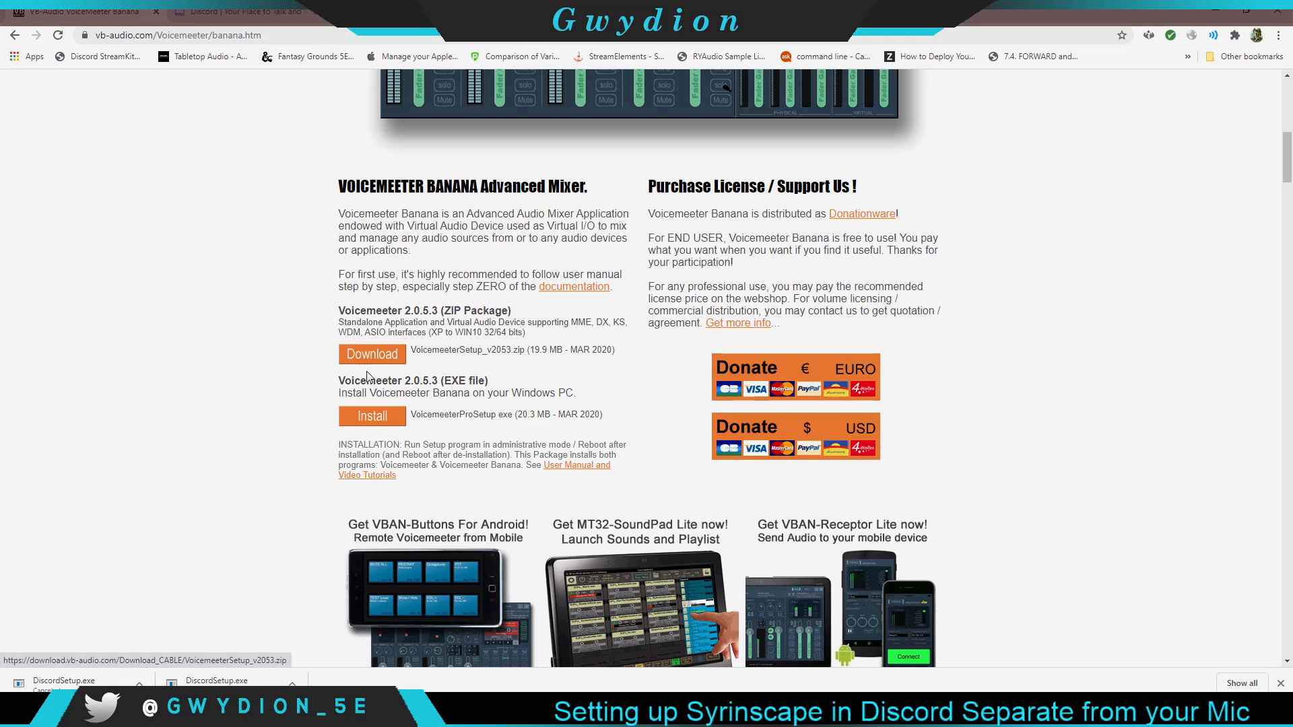
scroll(550, 290, "up", 7)
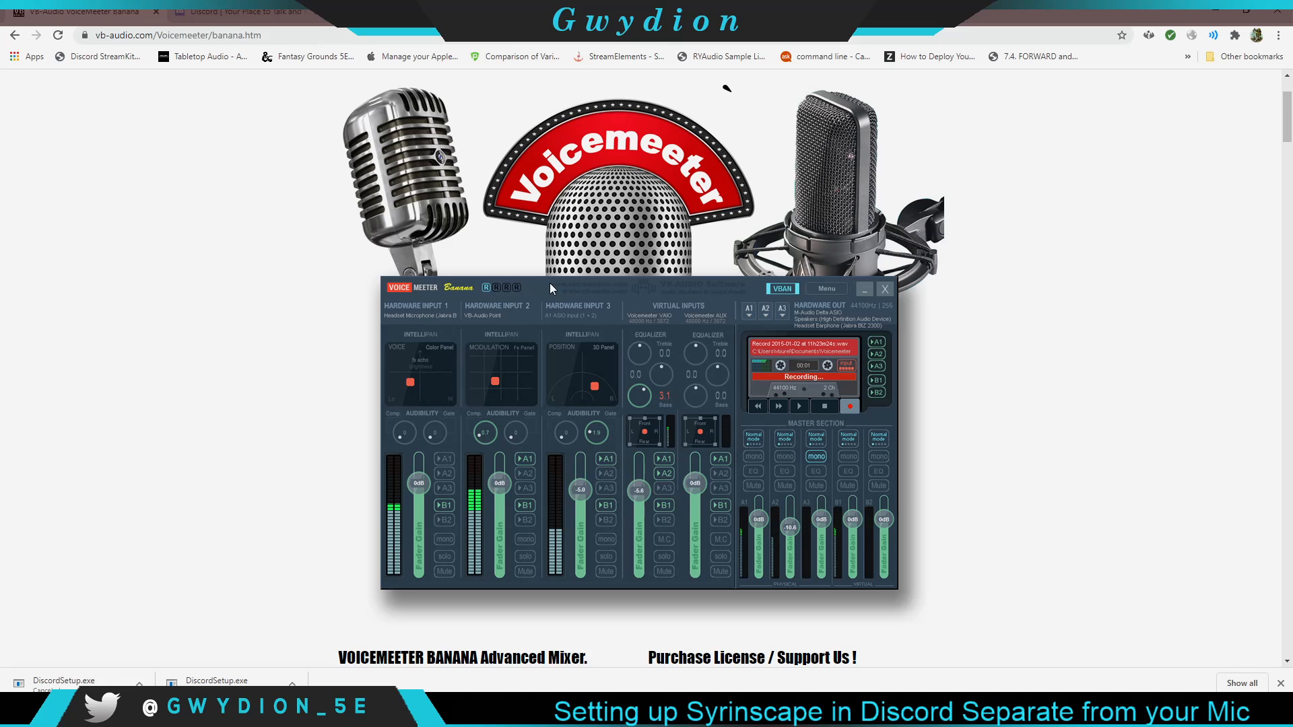
scroll(549, 289, "up", 2)
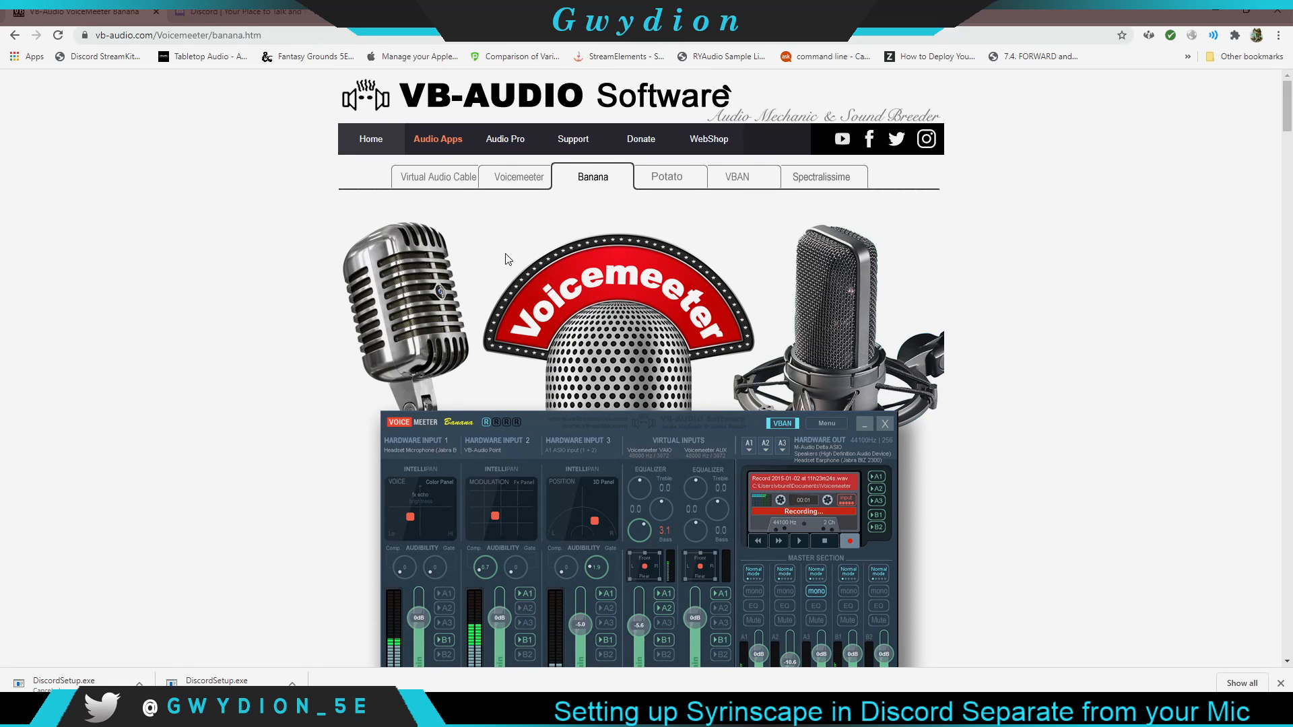
- Examine the Virtual Audio Cable page for the VB-CABLE driver and the additional A+B and C+D cable downloads
left_click(442, 186)
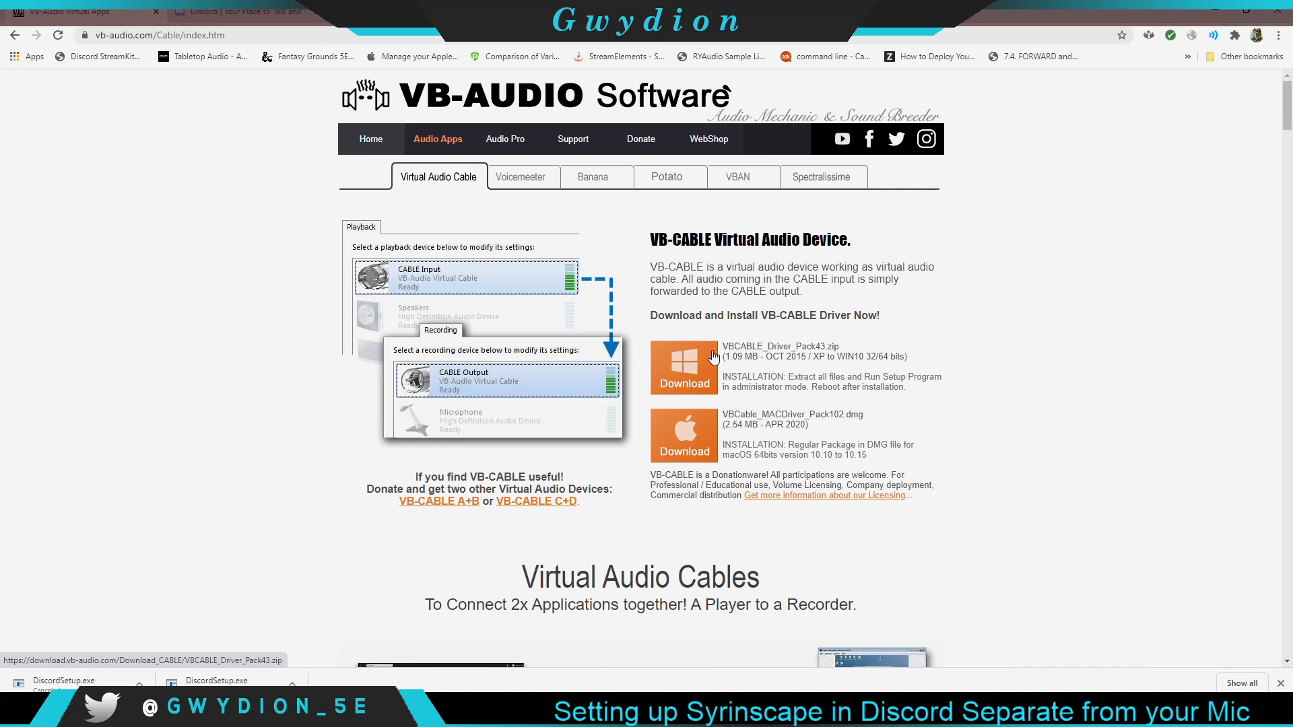
scroll(714, 359, "down", 3)
scroll(653, 344, "down", 2)
scroll(653, 340, "up", 4)
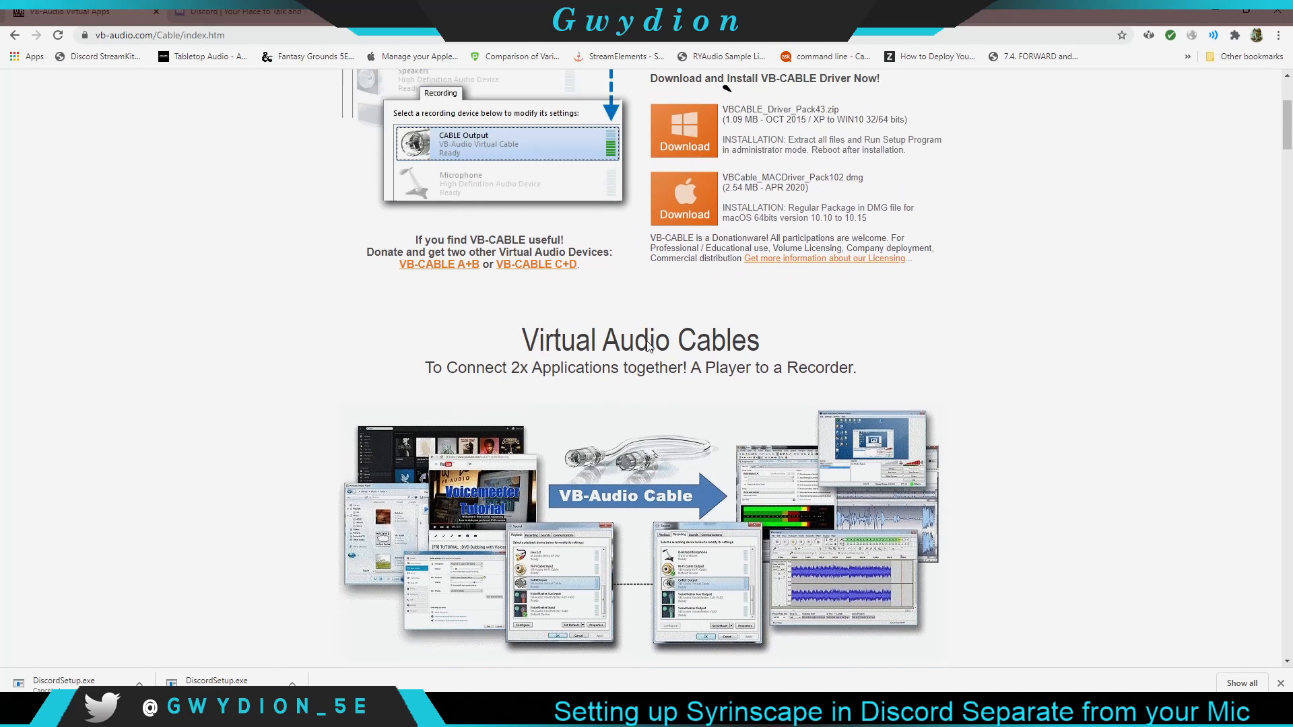
scroll(652, 330, "up", 1)
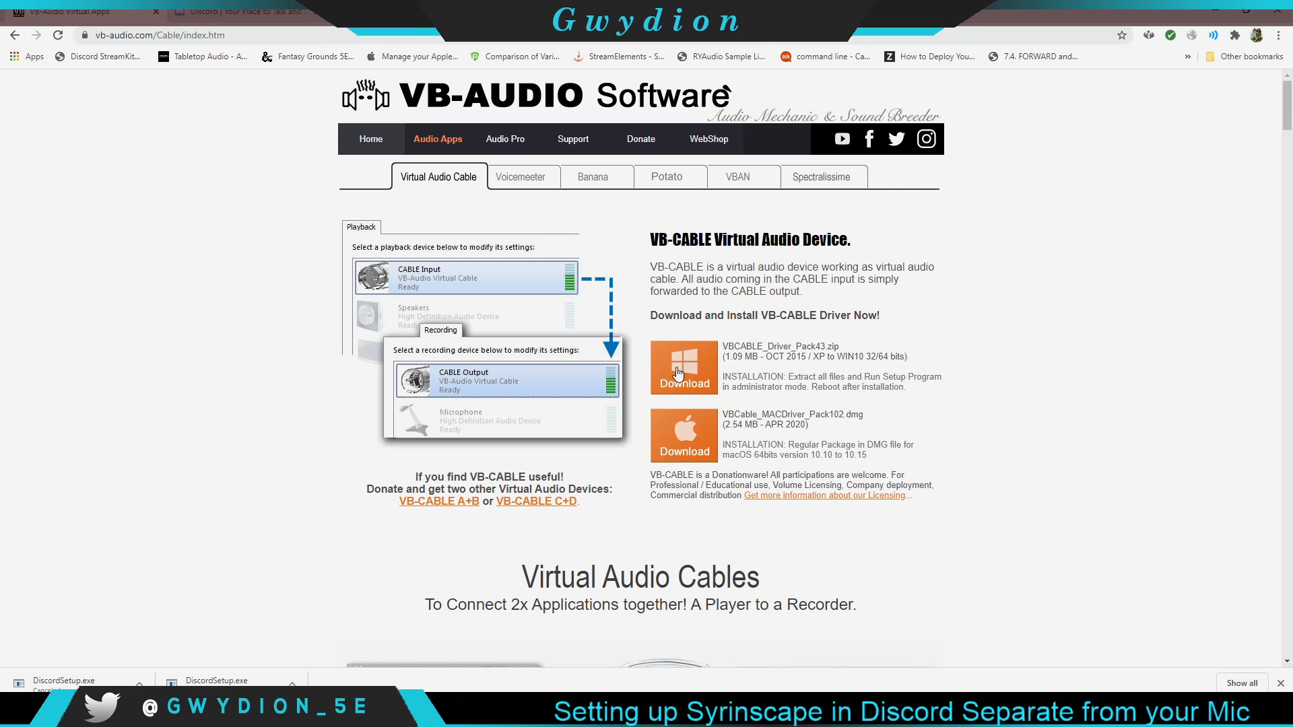
scroll(555, 358, "down", 10)
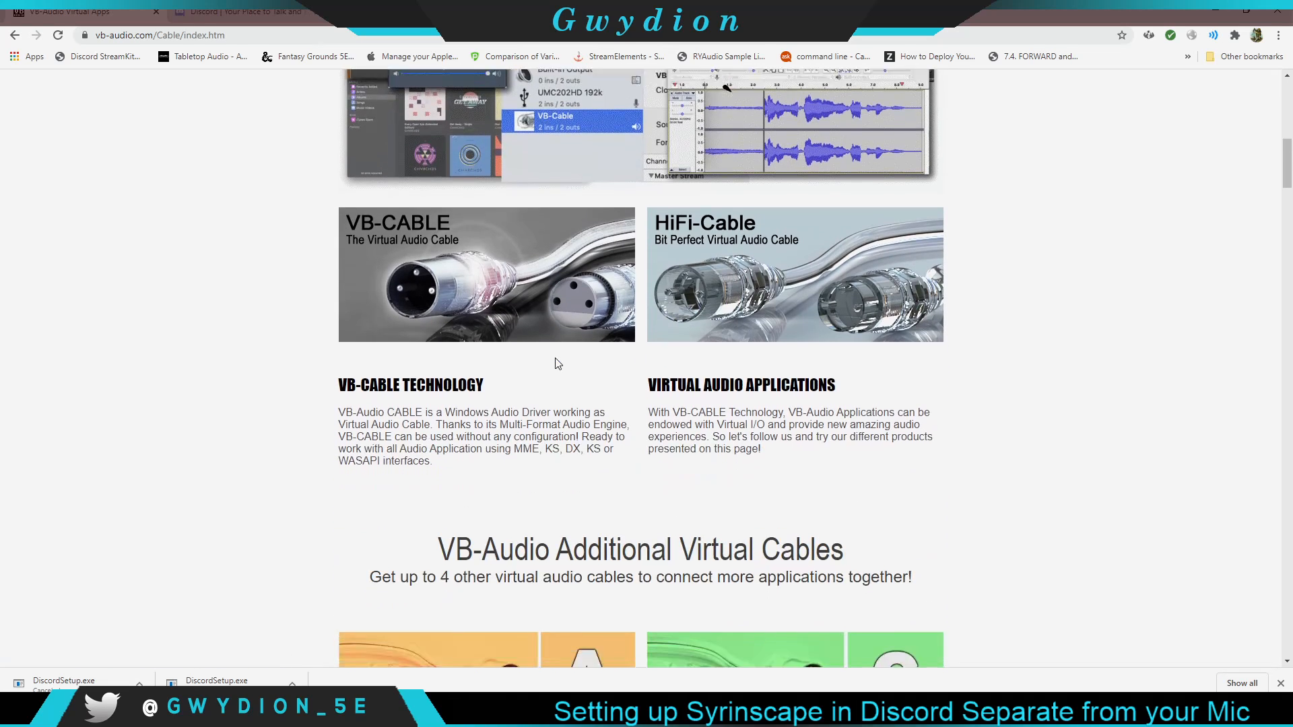
scroll(555, 363, "down", 8)
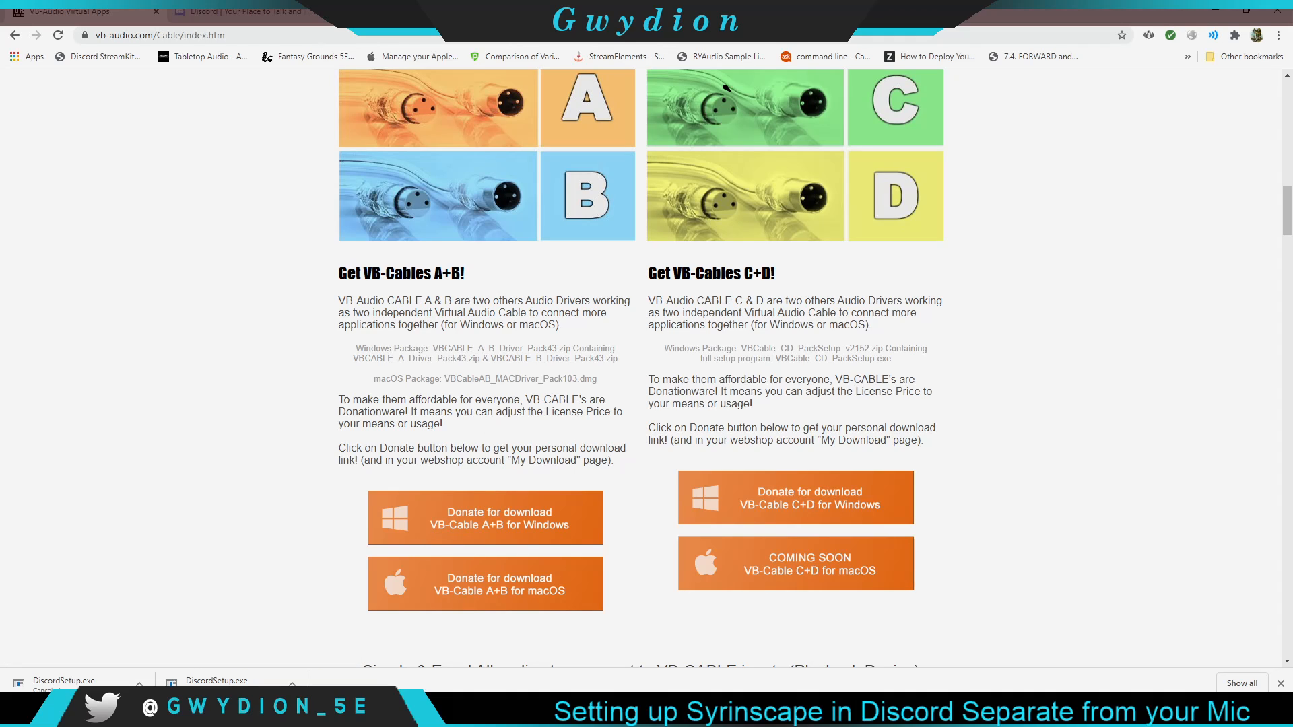
left_click(1281, 684)
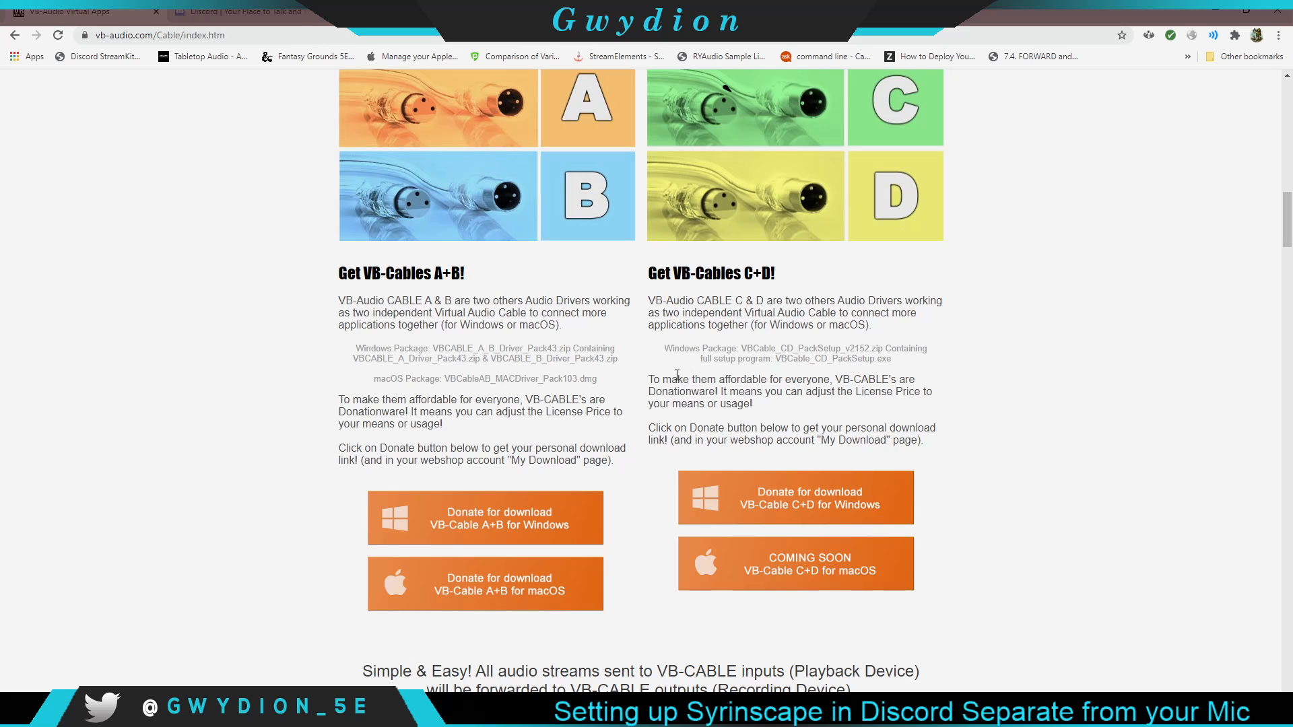
scroll(818, 478, "up", 4)
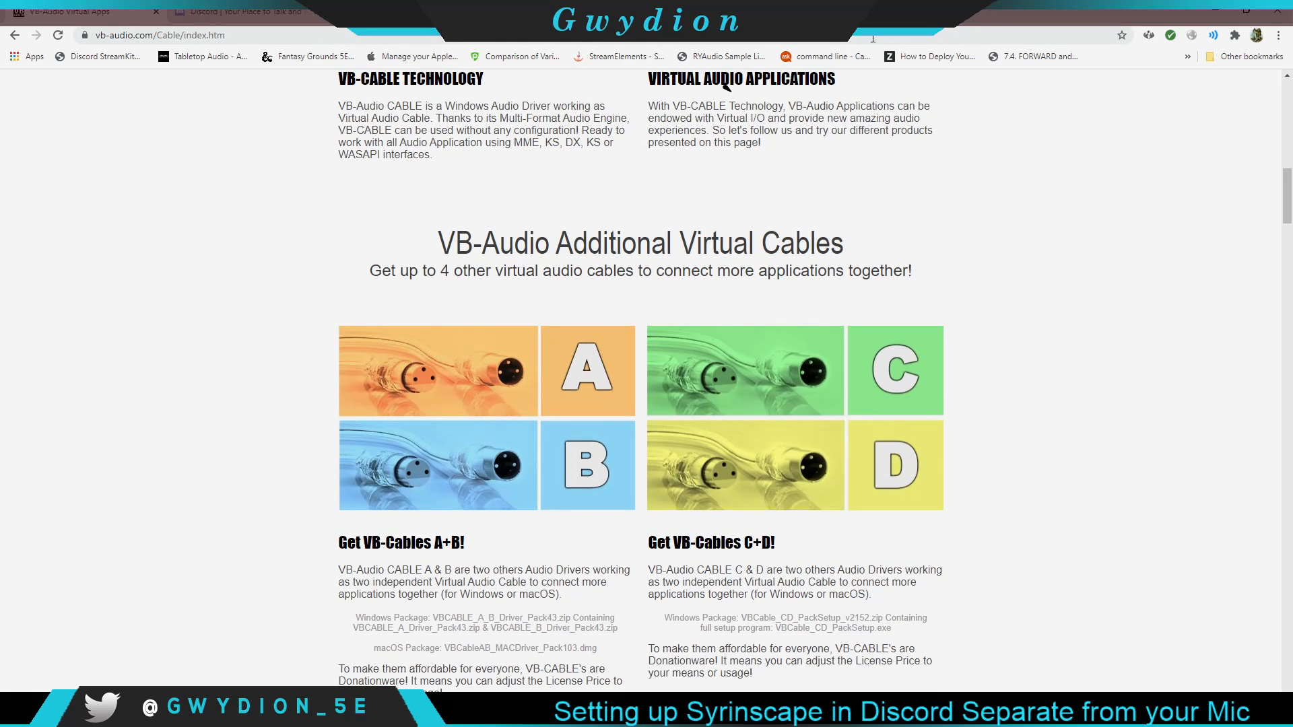
- Leave the VB-Audio website and launch Voicemeeter Banana, placing its window slightly higher on the desktop
left_click(155, 12)
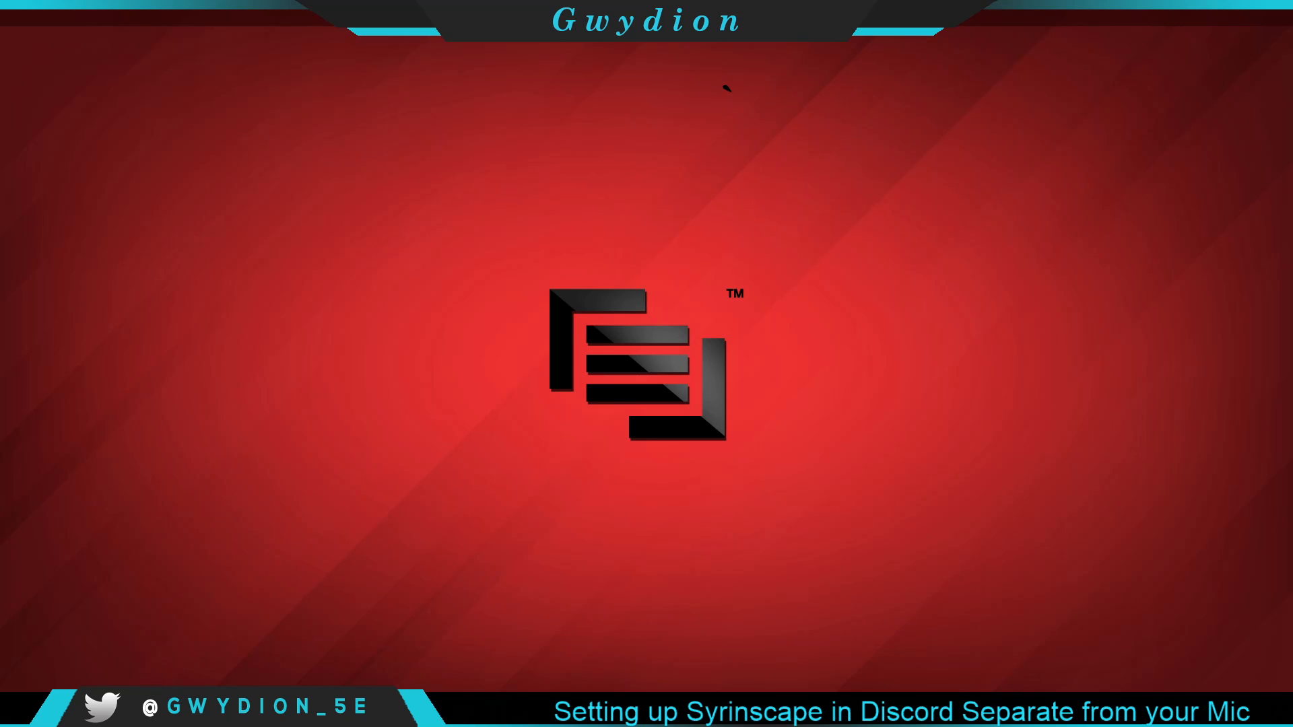
key("super+s")
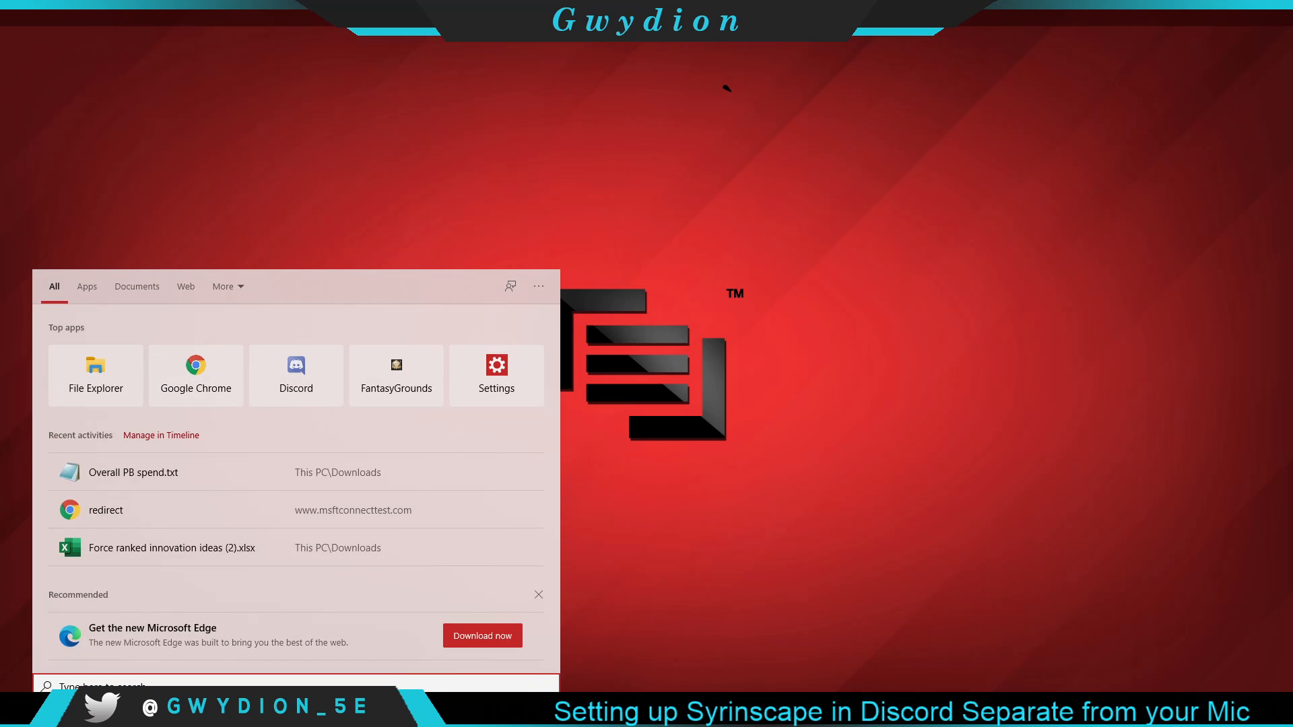
type("voic")
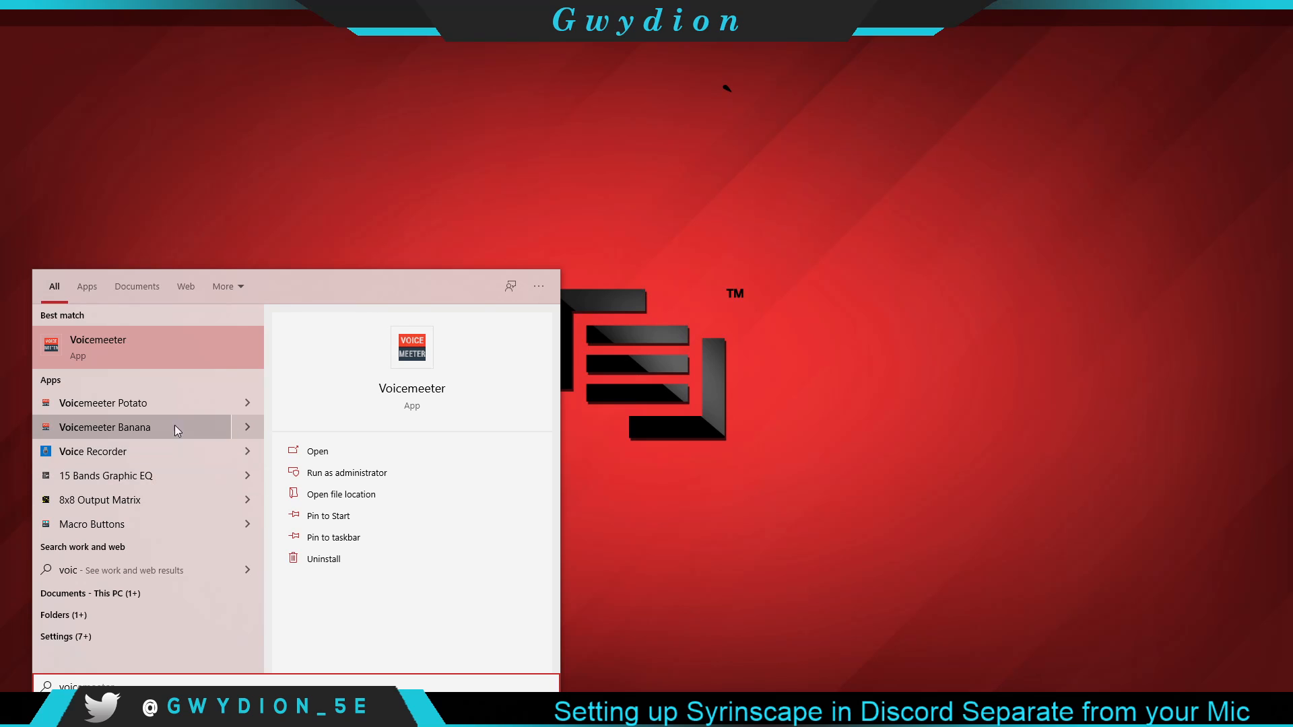
left_click(148, 426)
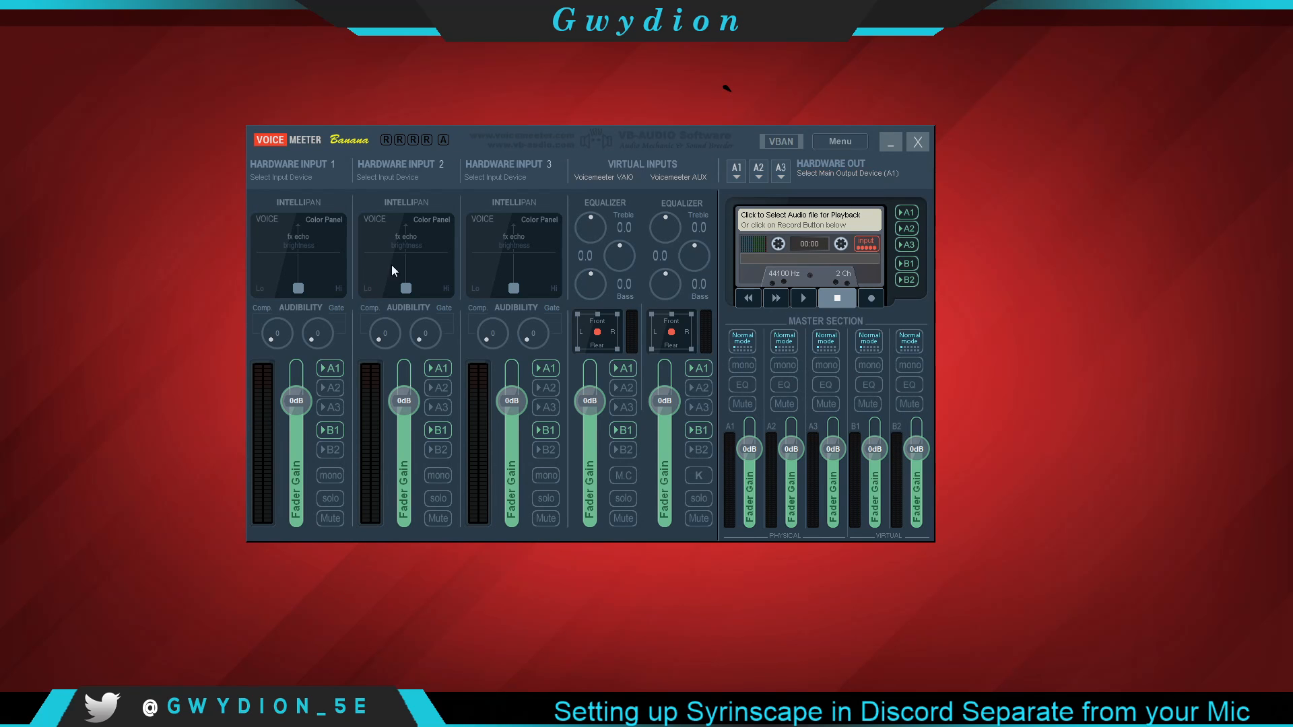
left_click_drag(538, 132, 484, 119)
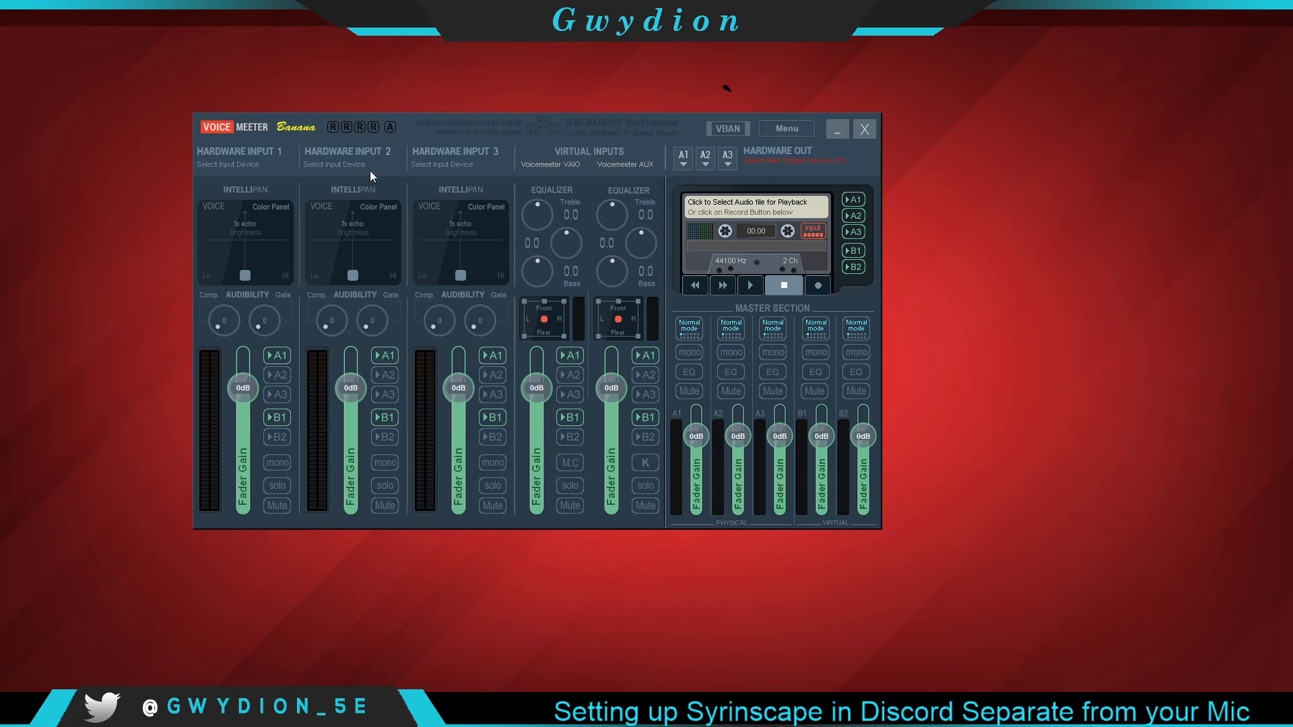
- Assign the WDM Microphone (Yeti Stereo Microphone) as the device for Hardware Input 1
left_click(231, 157)
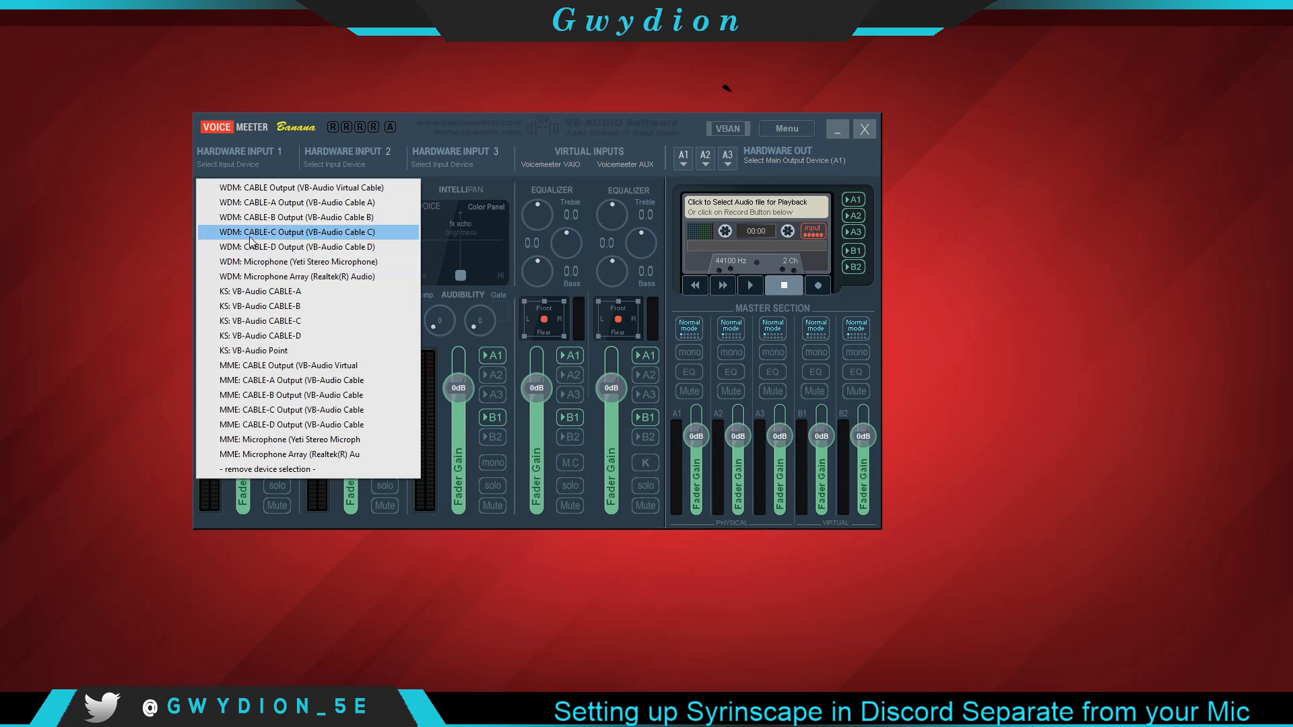
left_click(262, 263)
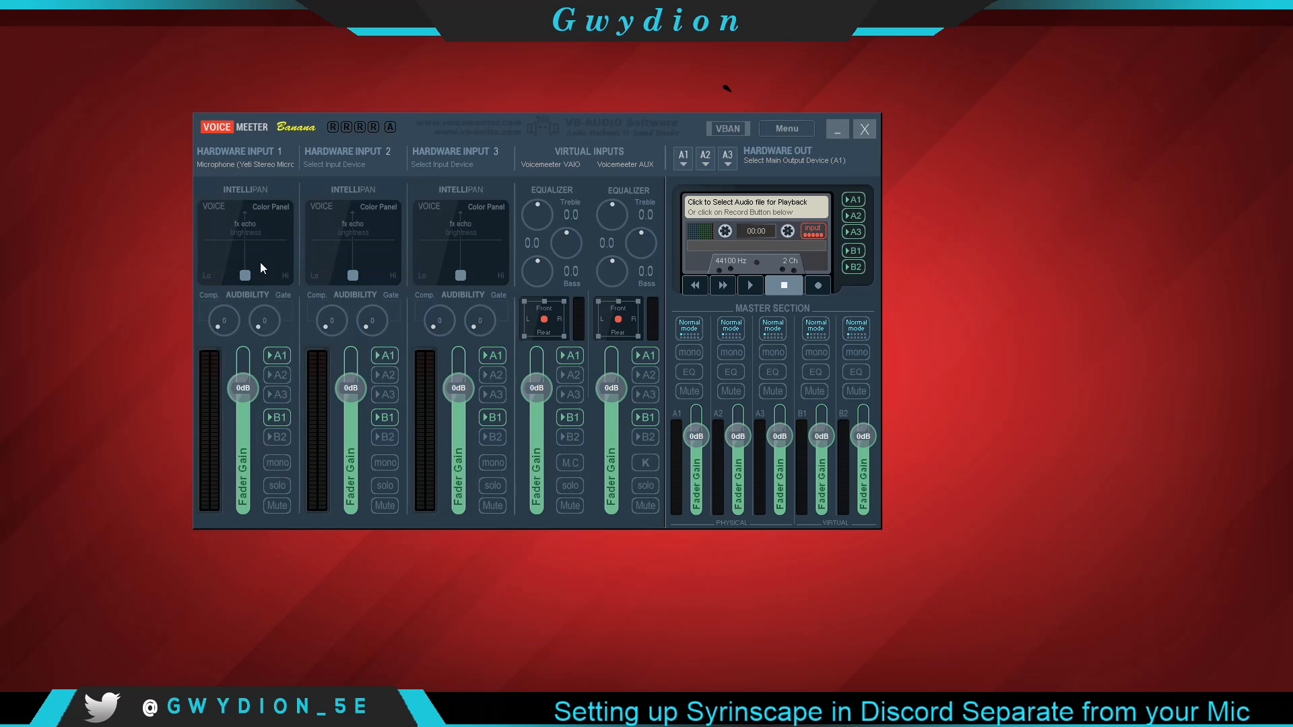
left_click(246, 163)
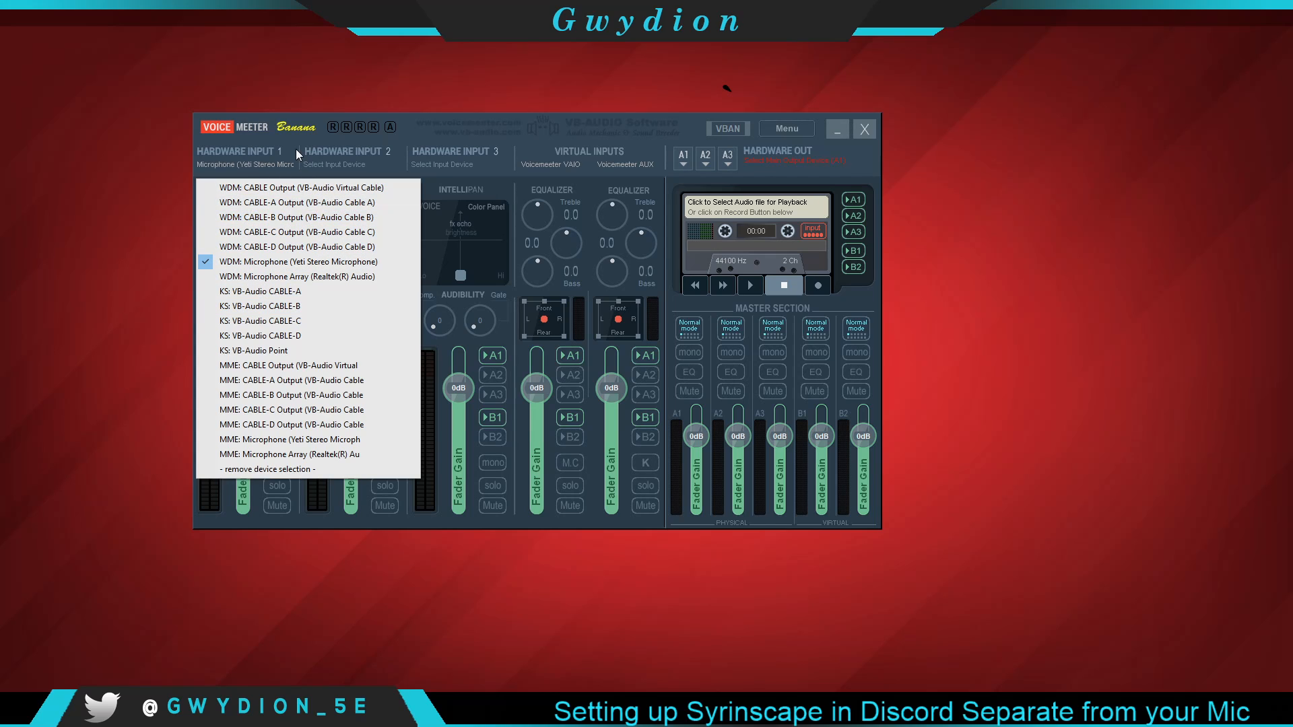
left_click(258, 151)
- Rename the Hardware Input 1 strip as "Gwyds Mic"
right_click(235, 151)
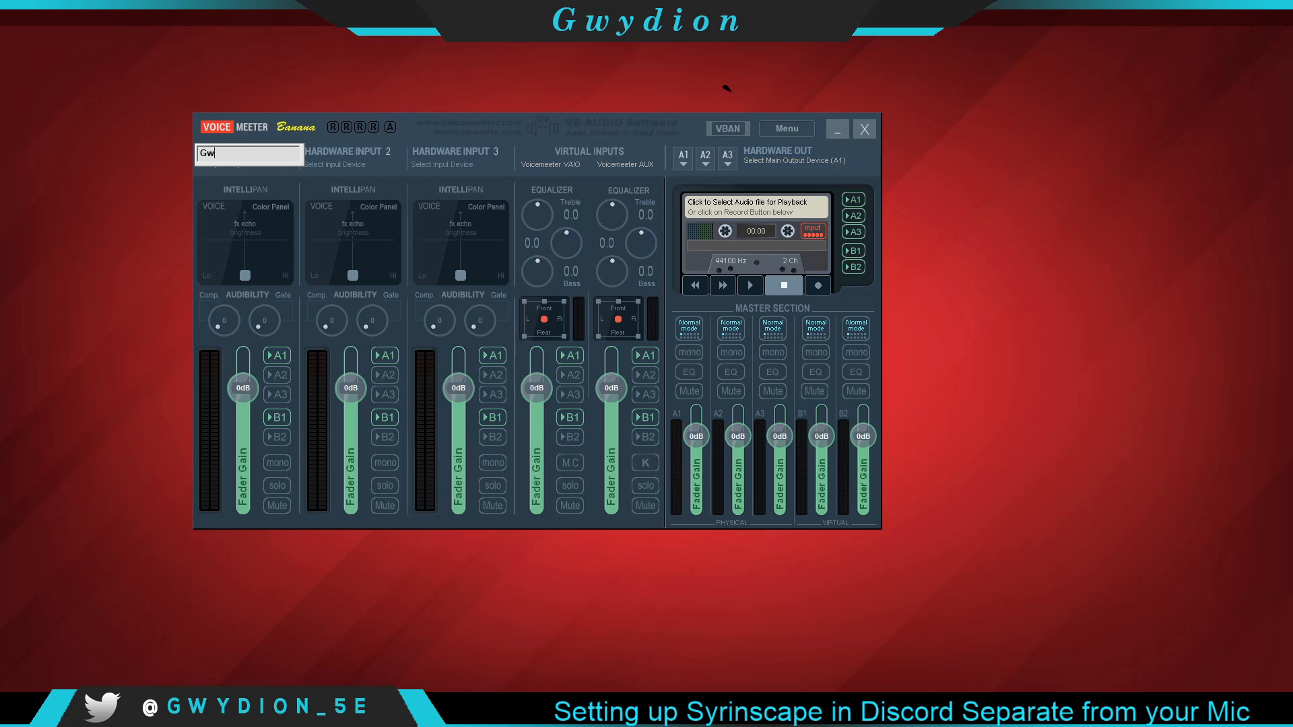
type("Gwyds M<ioc")
type("oc")
key("Return")
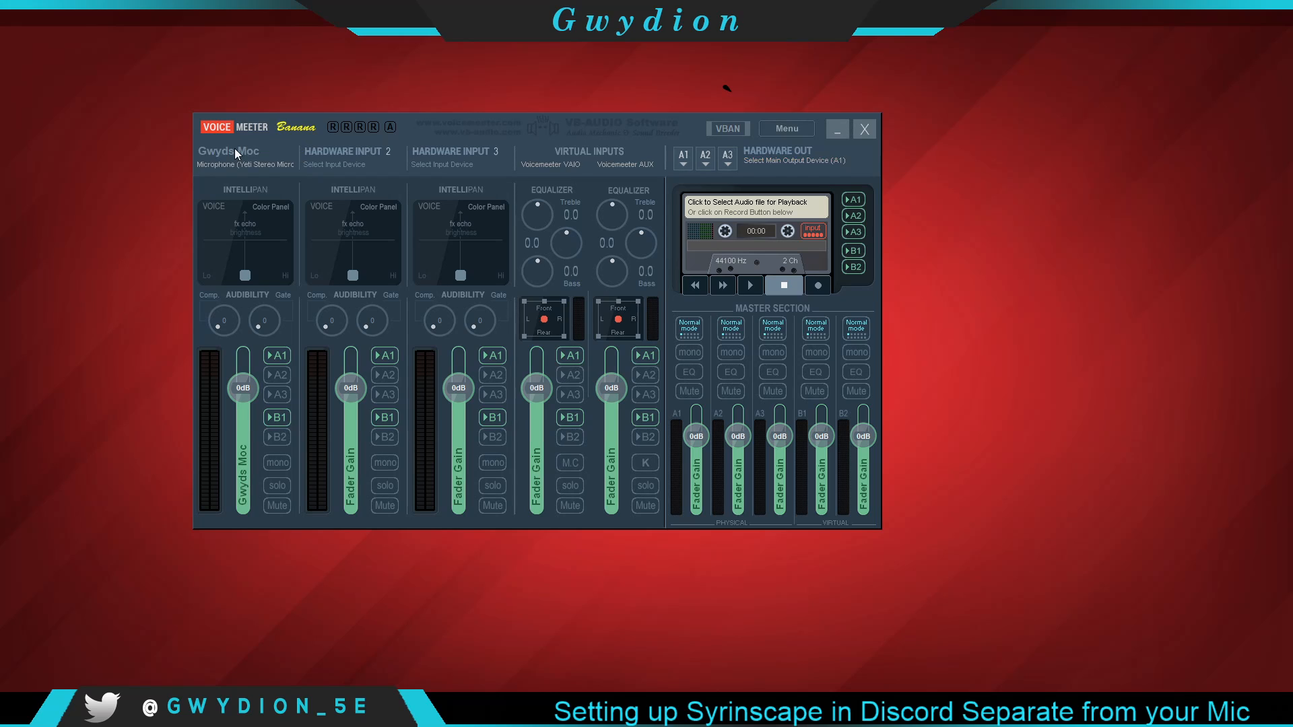
right_click(235, 154)
left_click(246, 153)
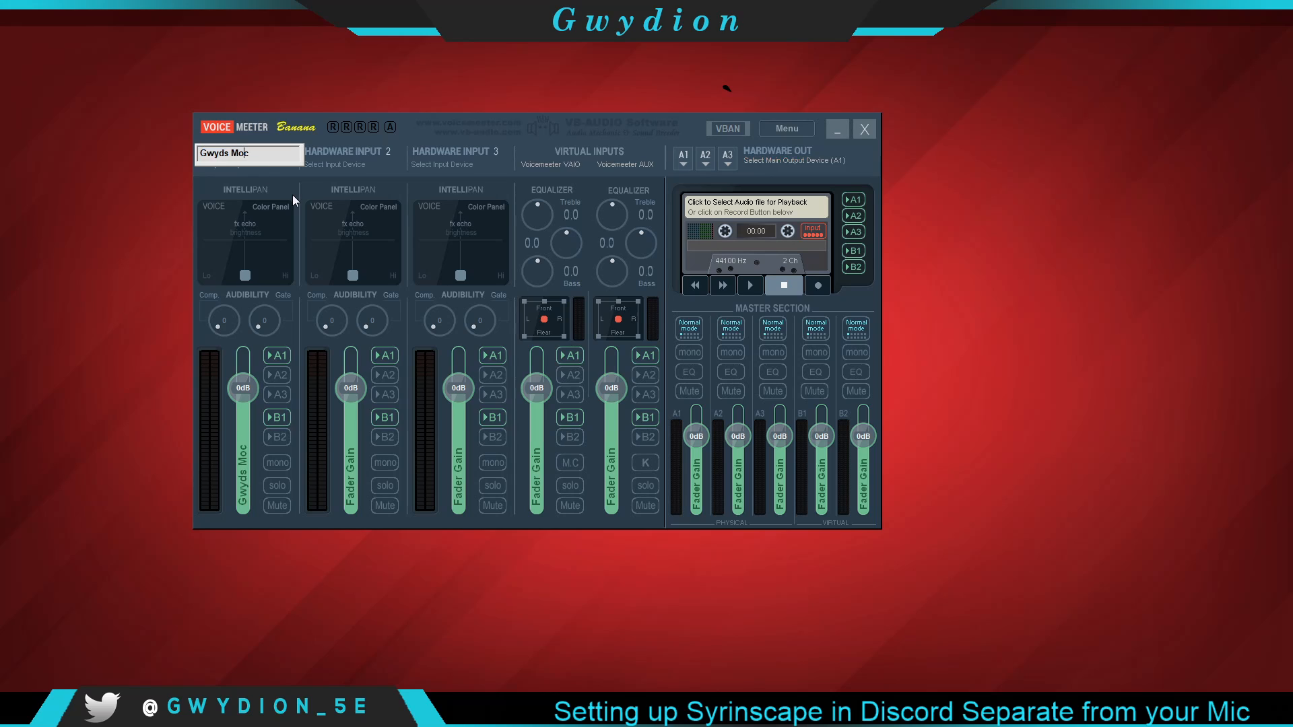
key("BackSpace")
type("i")
key("Return")
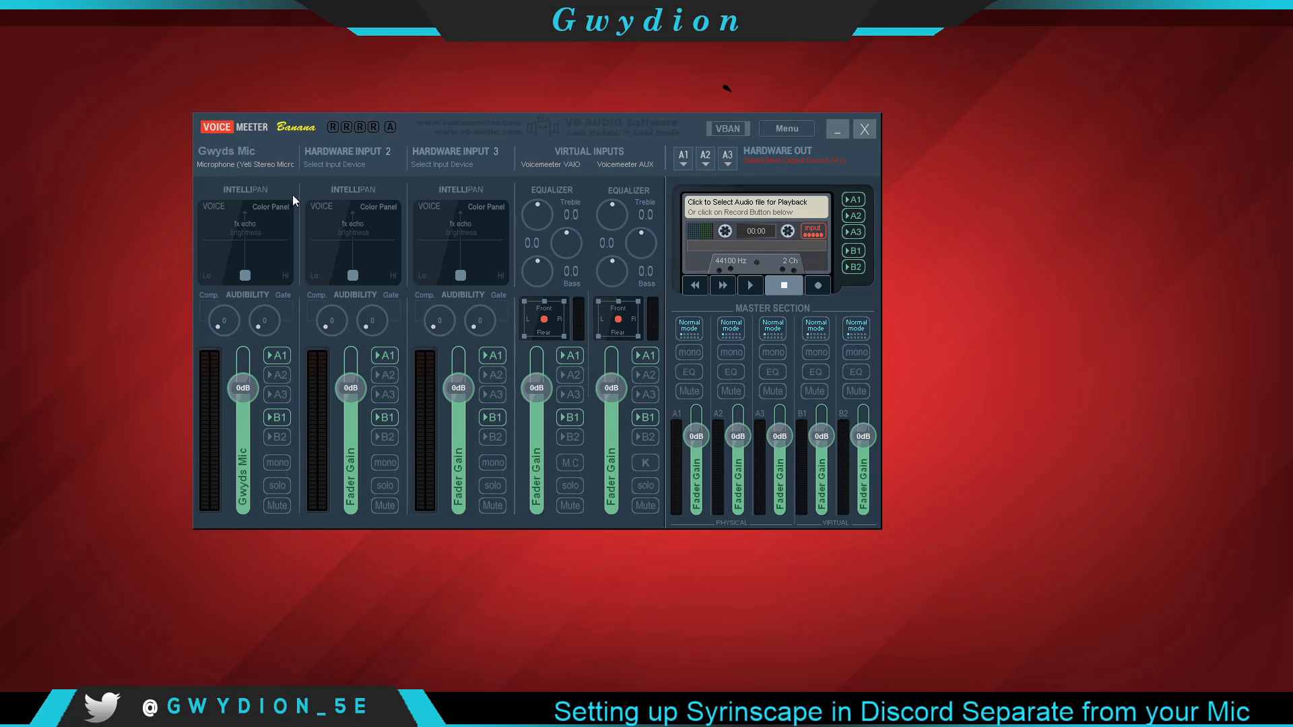
- Assign WDM CABLE-A Output (VB-Audio Cable A) to Hardware Input 2 and rename the strip "Discord"
left_click(347, 163)
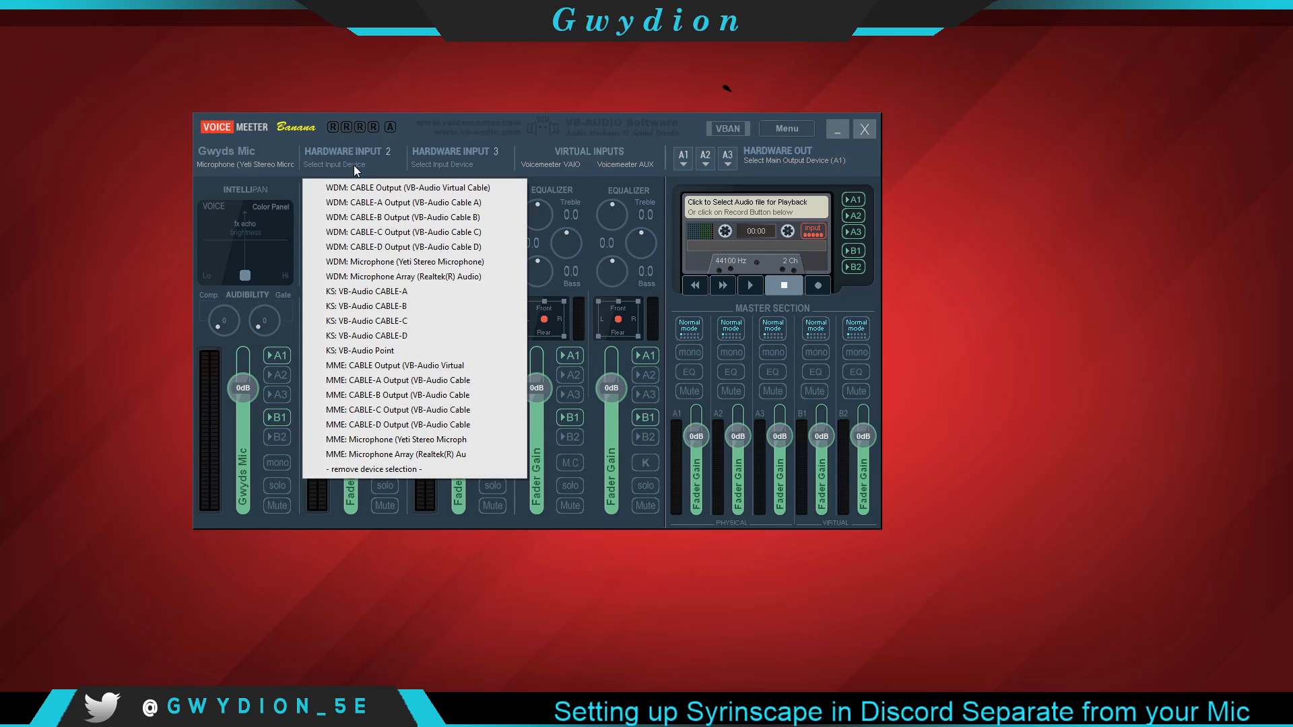
left_click(370, 203)
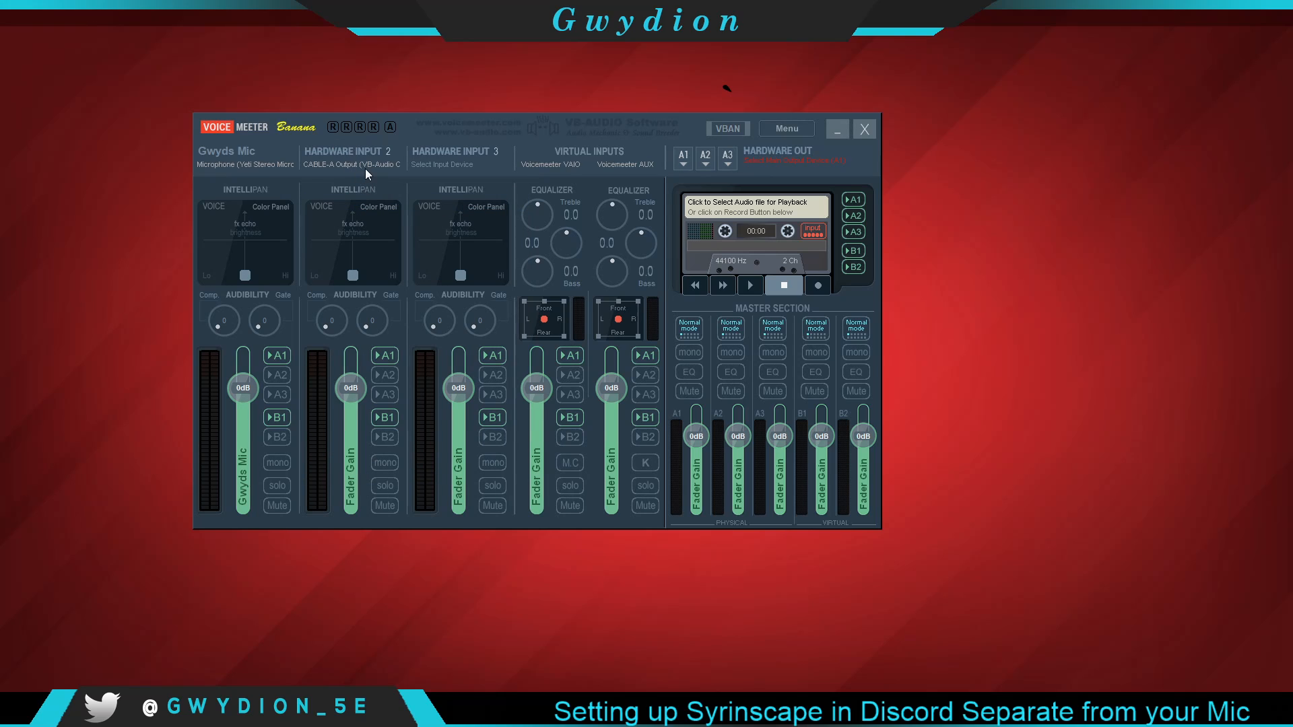
right_click(359, 151)
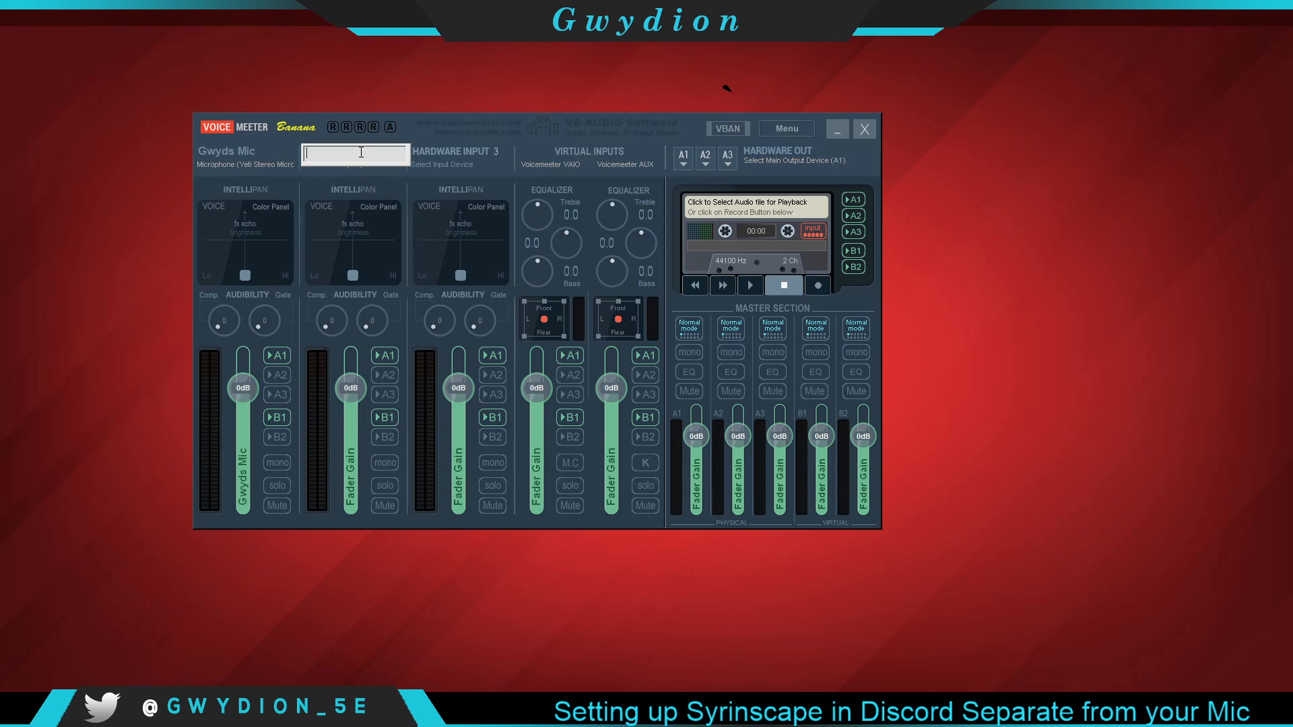
type("Discord")
key("Return")
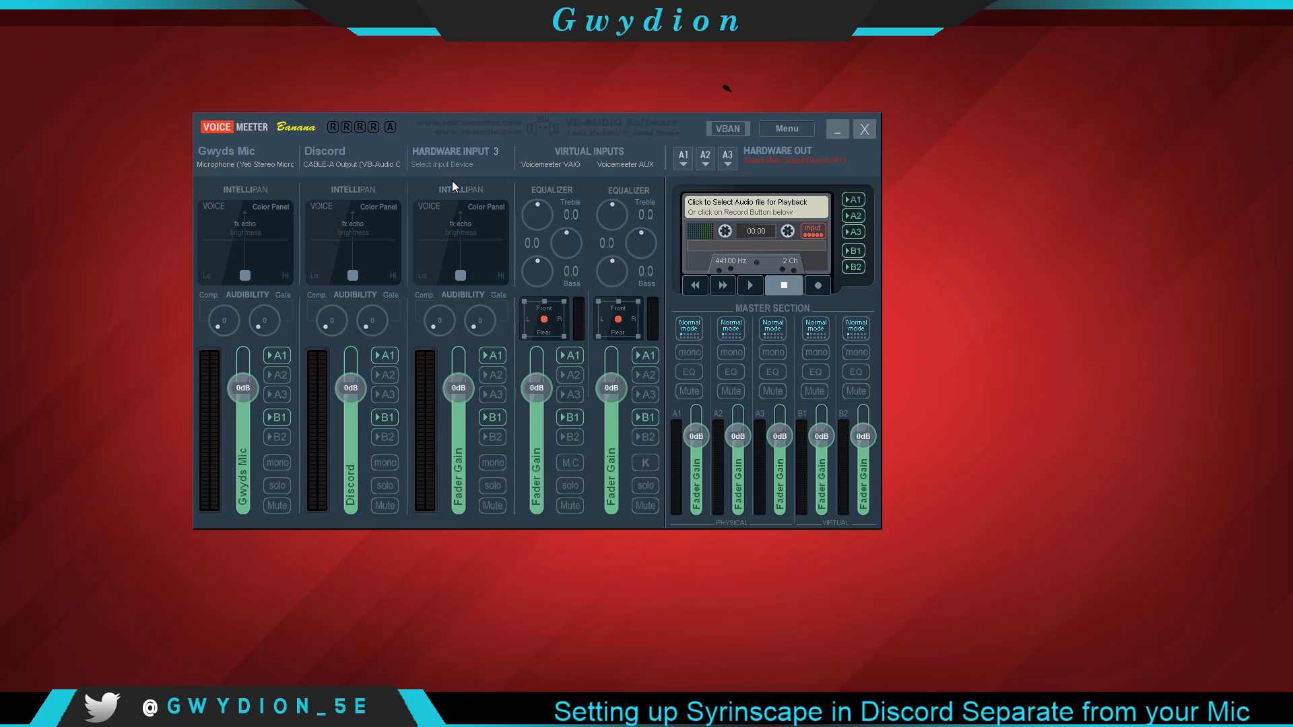
- Assign WDM CABLE-B Output (VB-Audio Cable B) to Hardware Input 3 and rename the strip "Syrinscape"
left_click(439, 165)
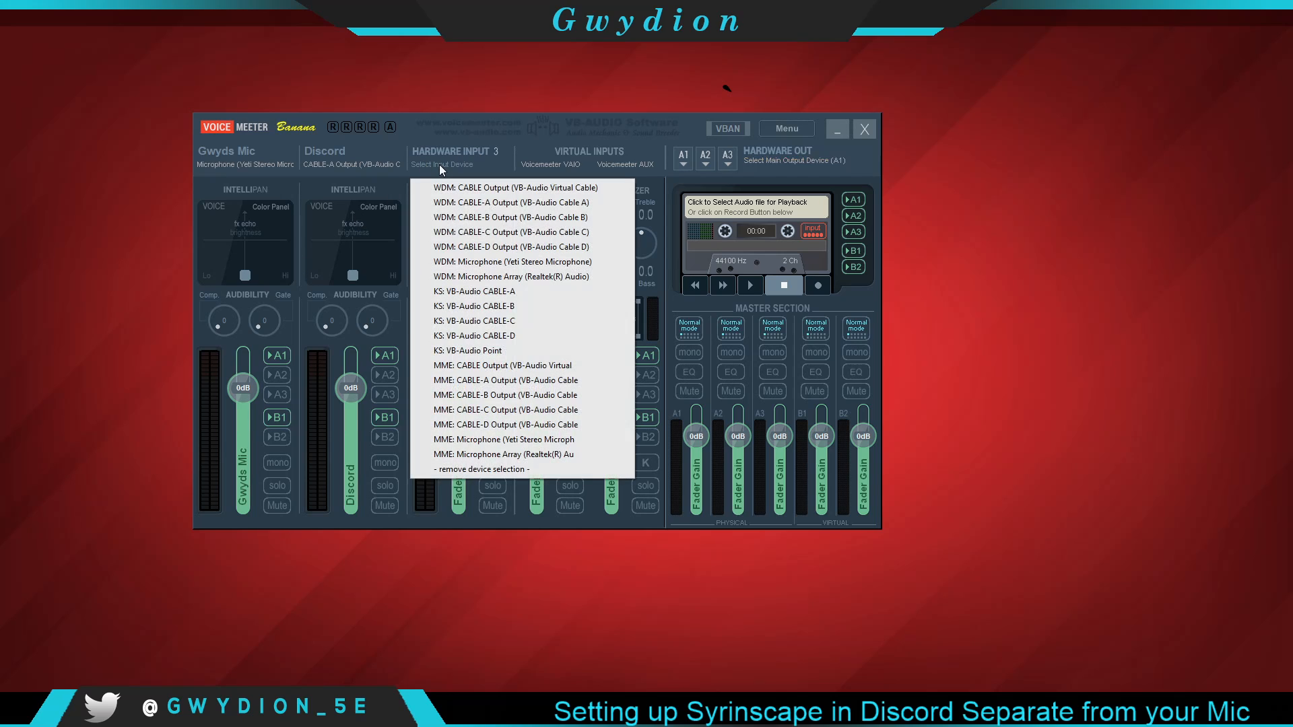
left_click(482, 218)
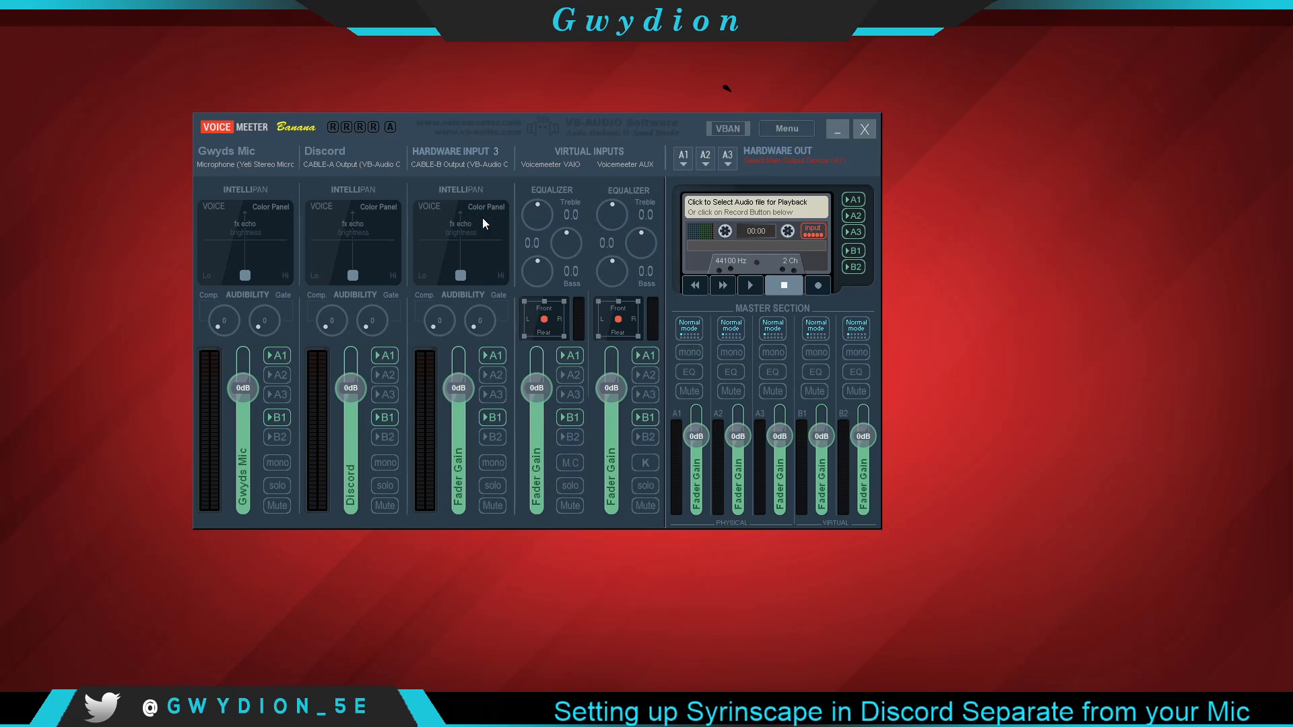
right_click(464, 152)
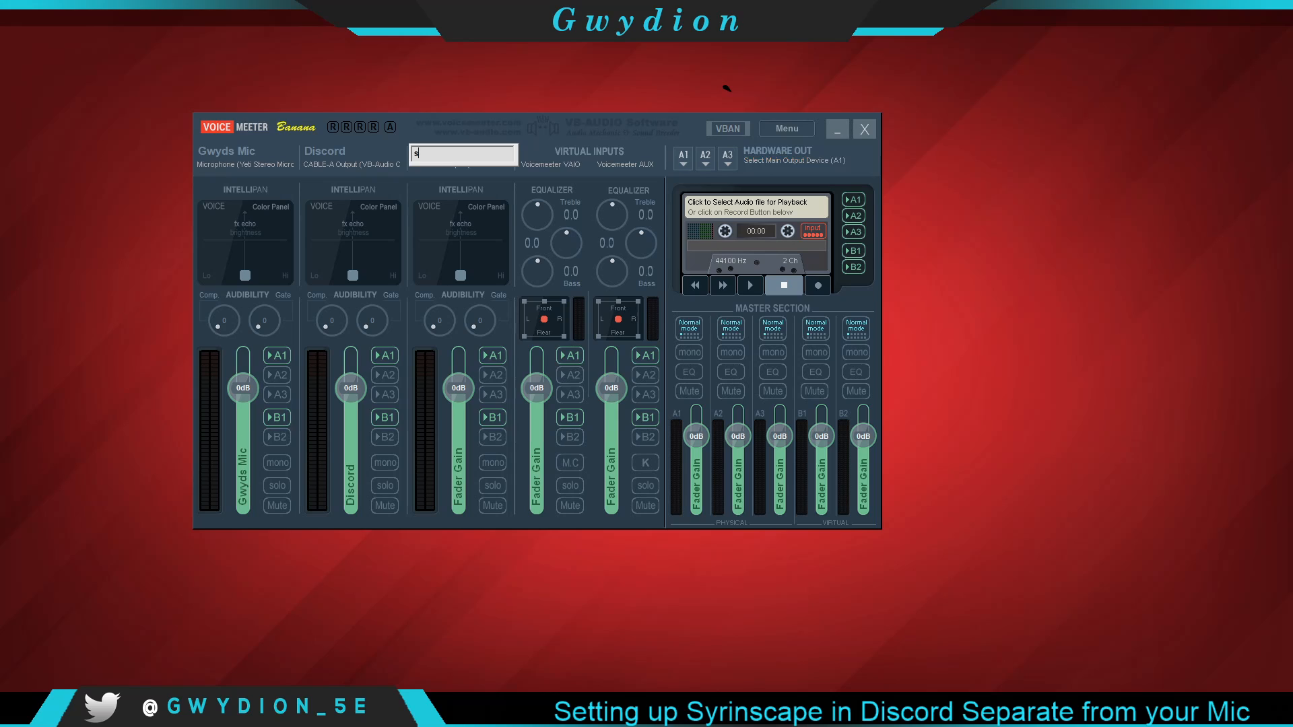
type("Suyr")
type("yrinscape")
key("Return")
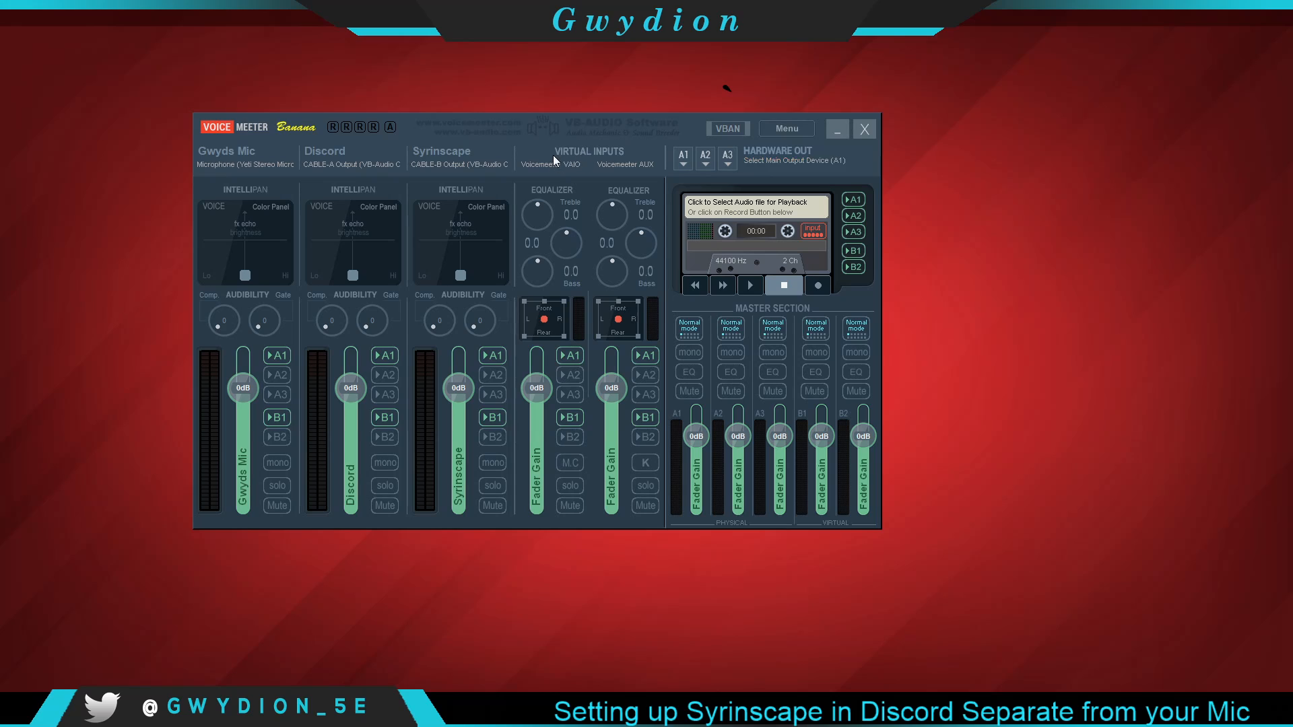
- Rename the Voicemeeter AUX virtual input strip as "Desktop"
right_click(586, 148)
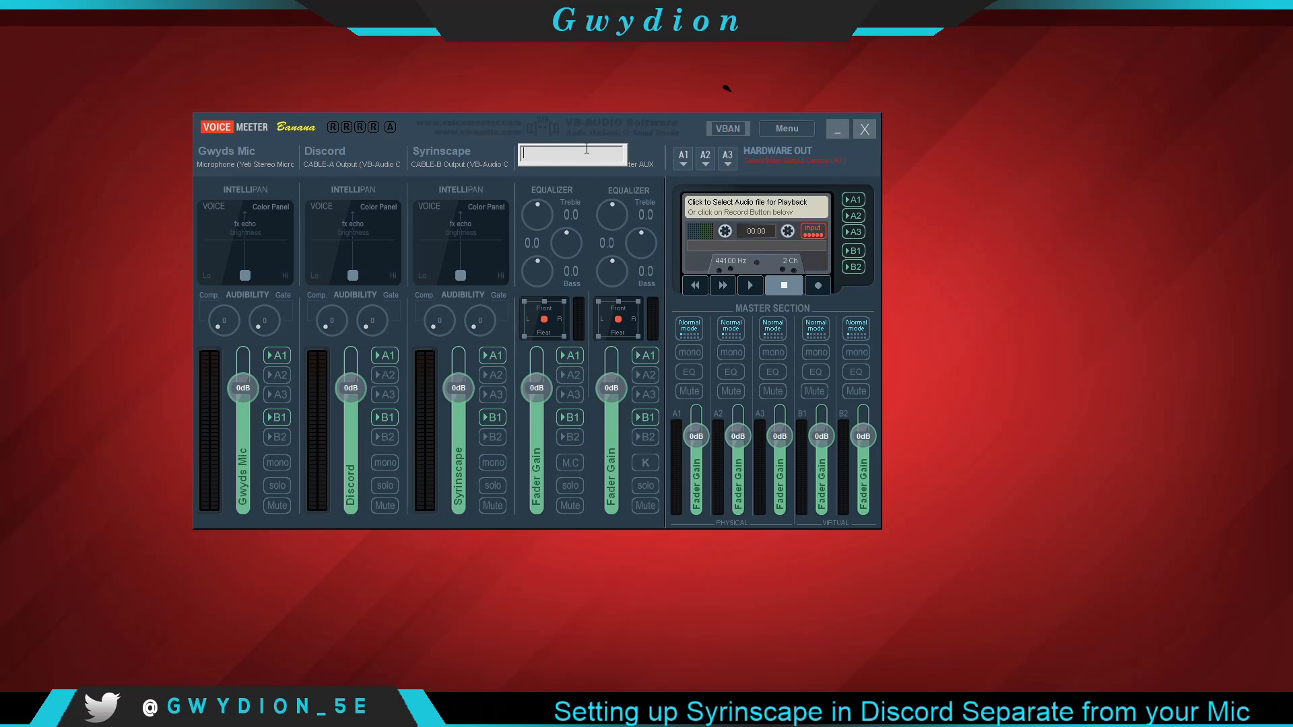
left_click(591, 178)
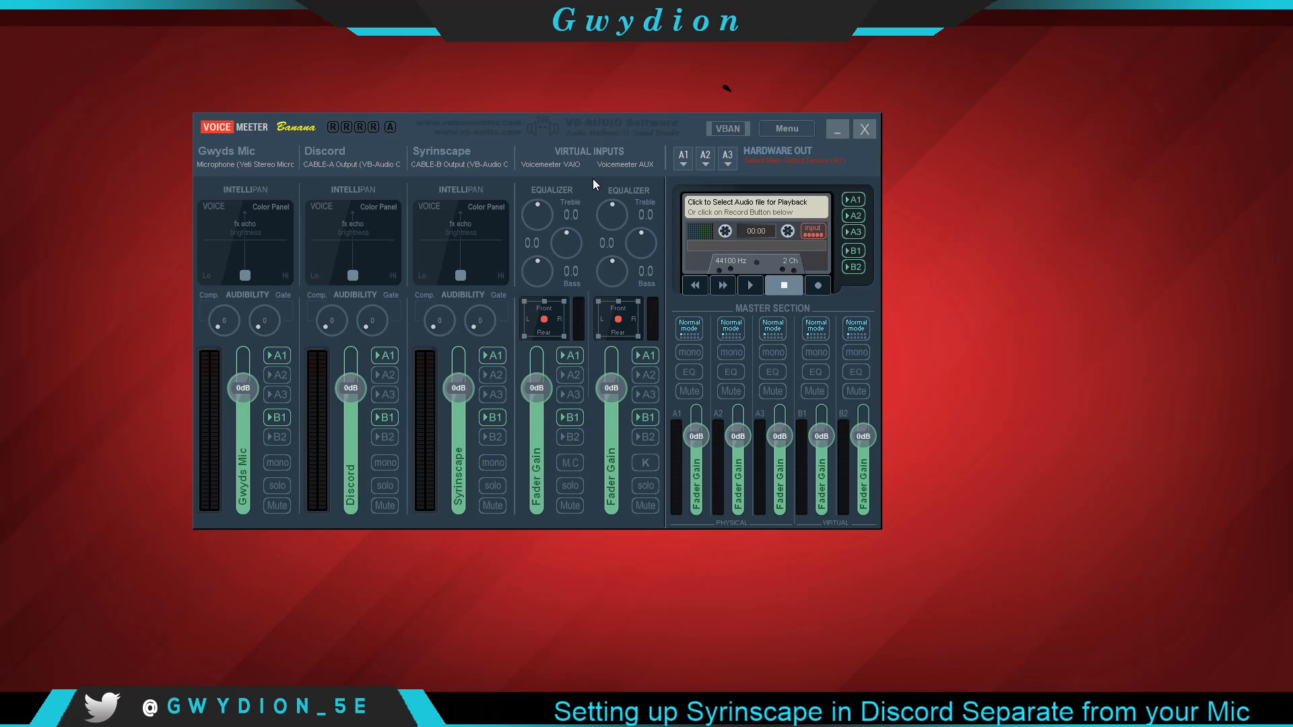
right_click(596, 148)
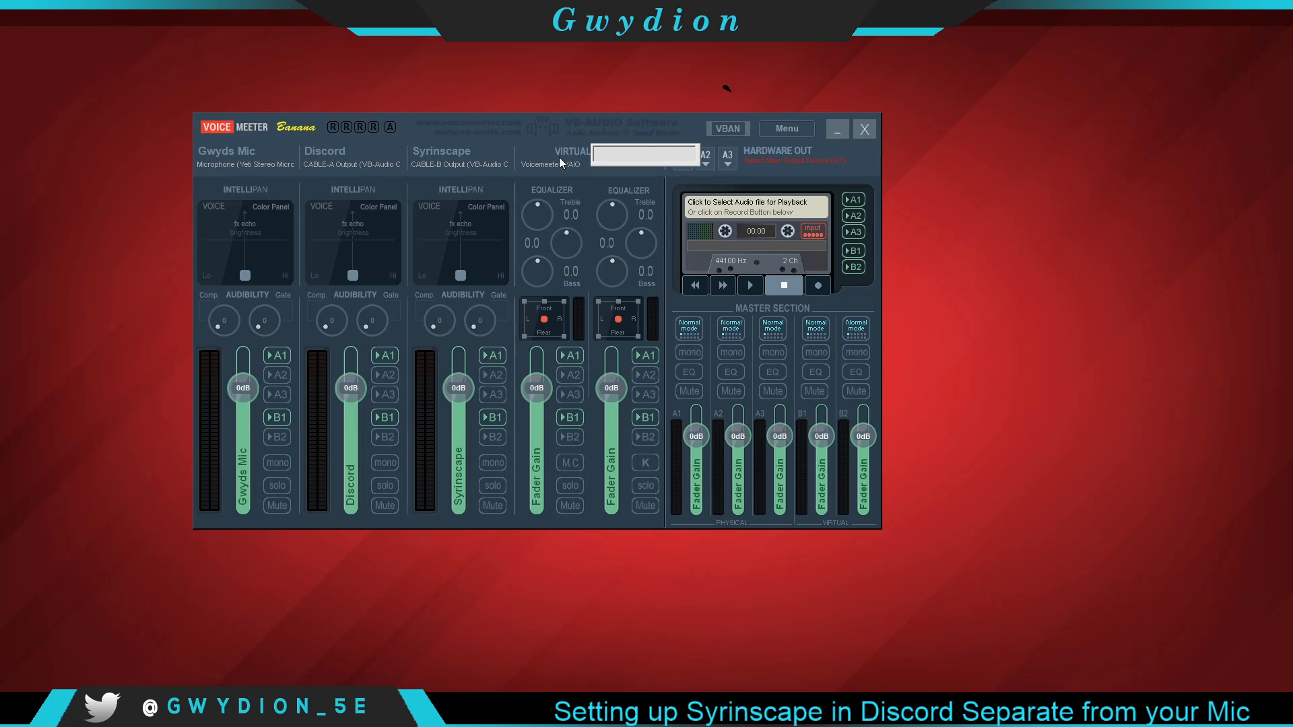
type("Desktop")
key("Return")
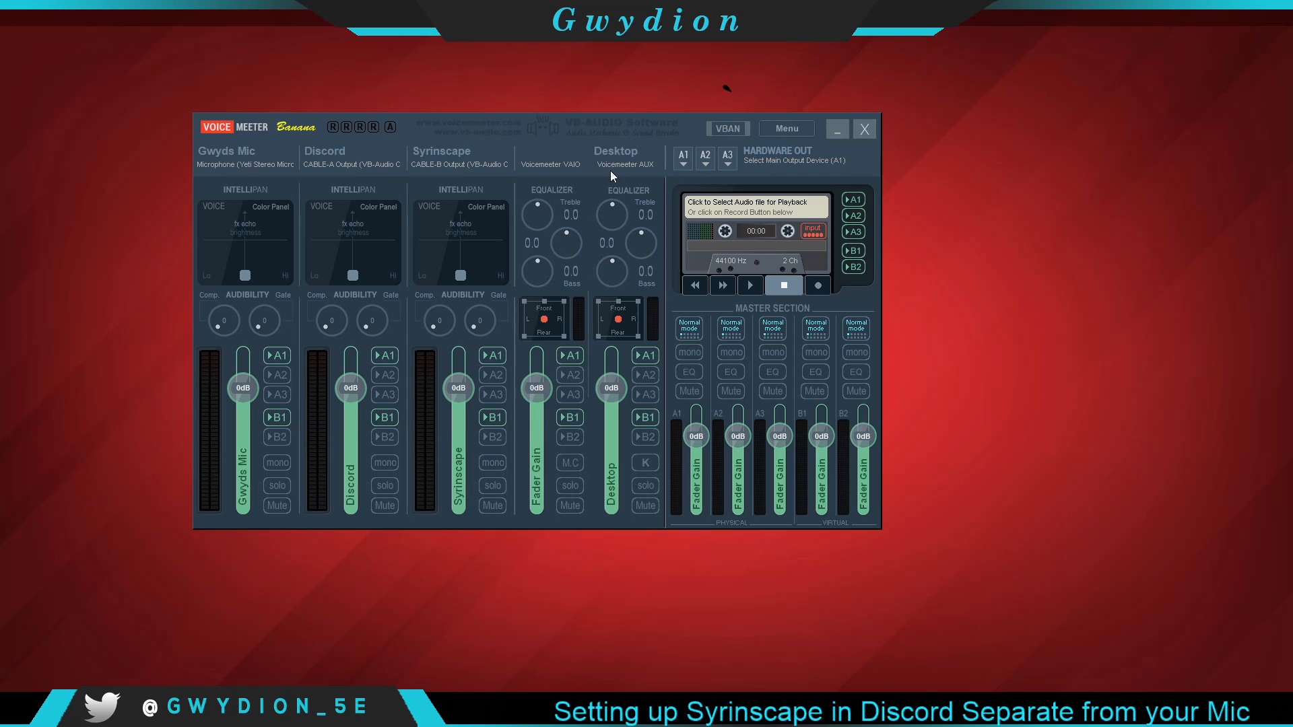
- Assign WDM Speakers (Realtek(R) Audio) to hardware output A1, switch off A1 and B1 routing on the Gwyds Mic strip, and minimize the mixer
left_click(683, 164)
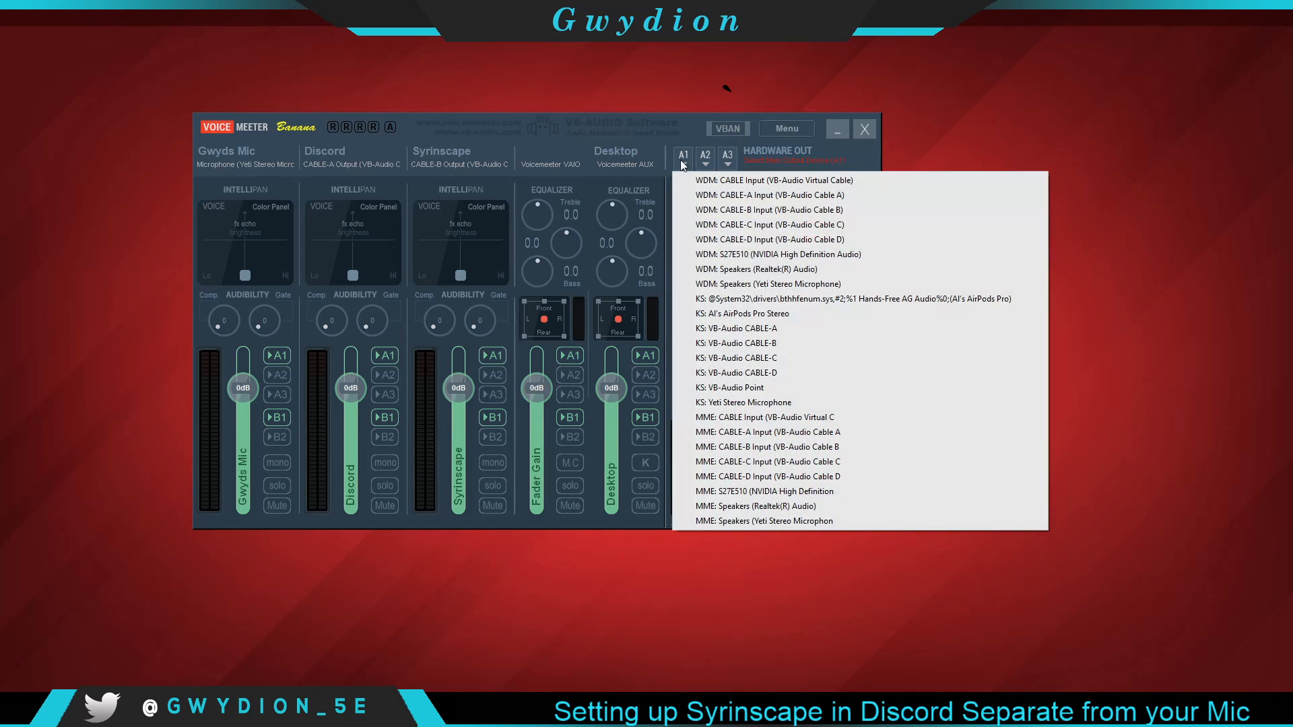
left_click(730, 269)
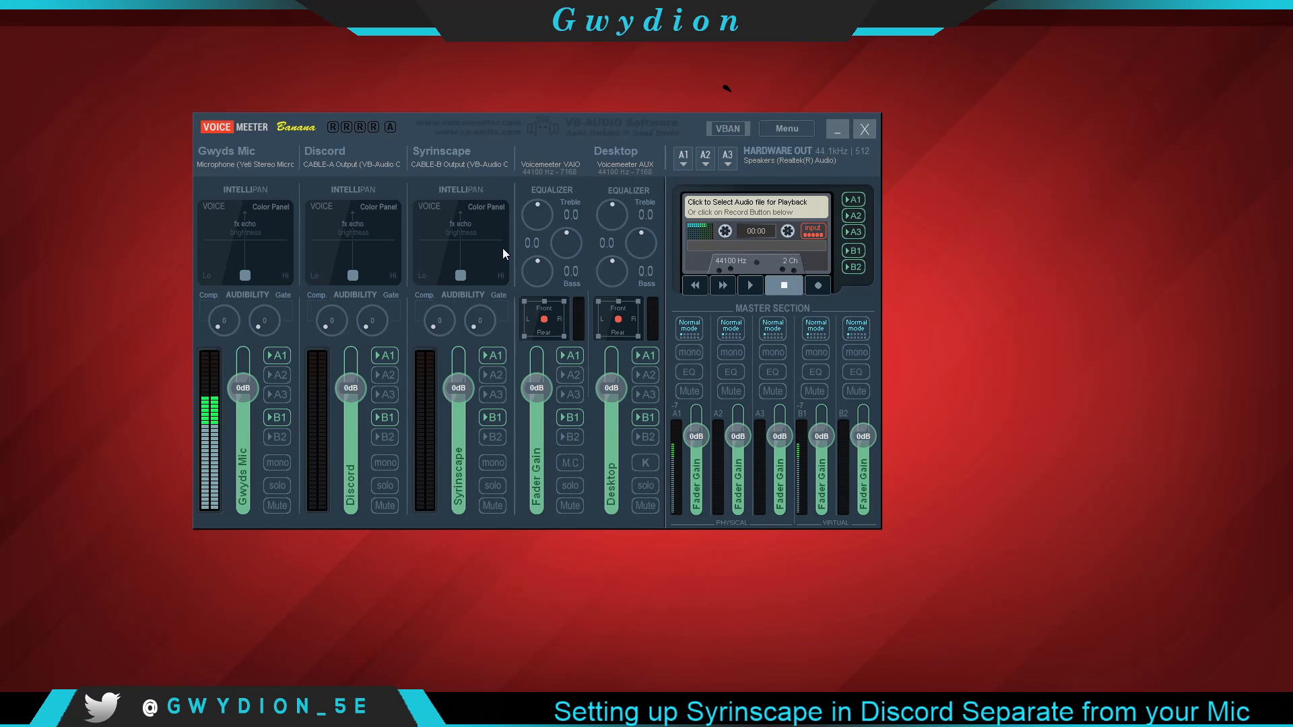
left_click(278, 355)
left_click(277, 418)
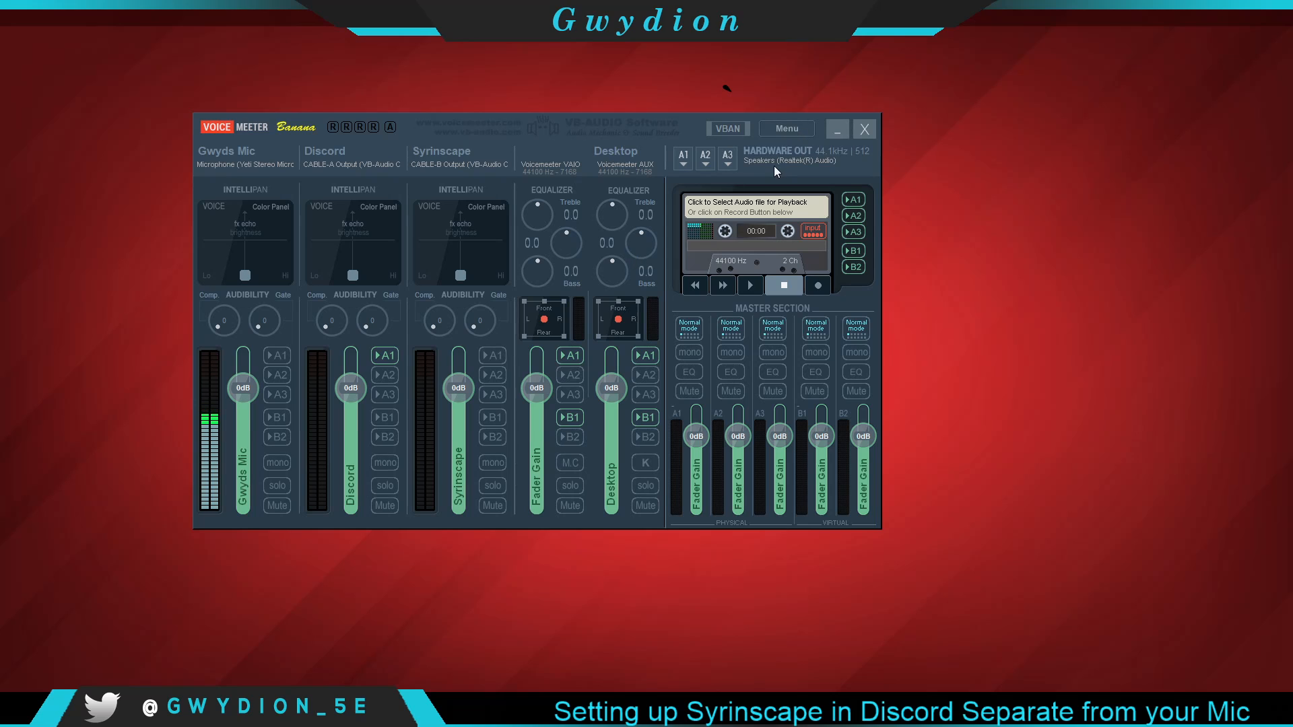
left_click(839, 130)
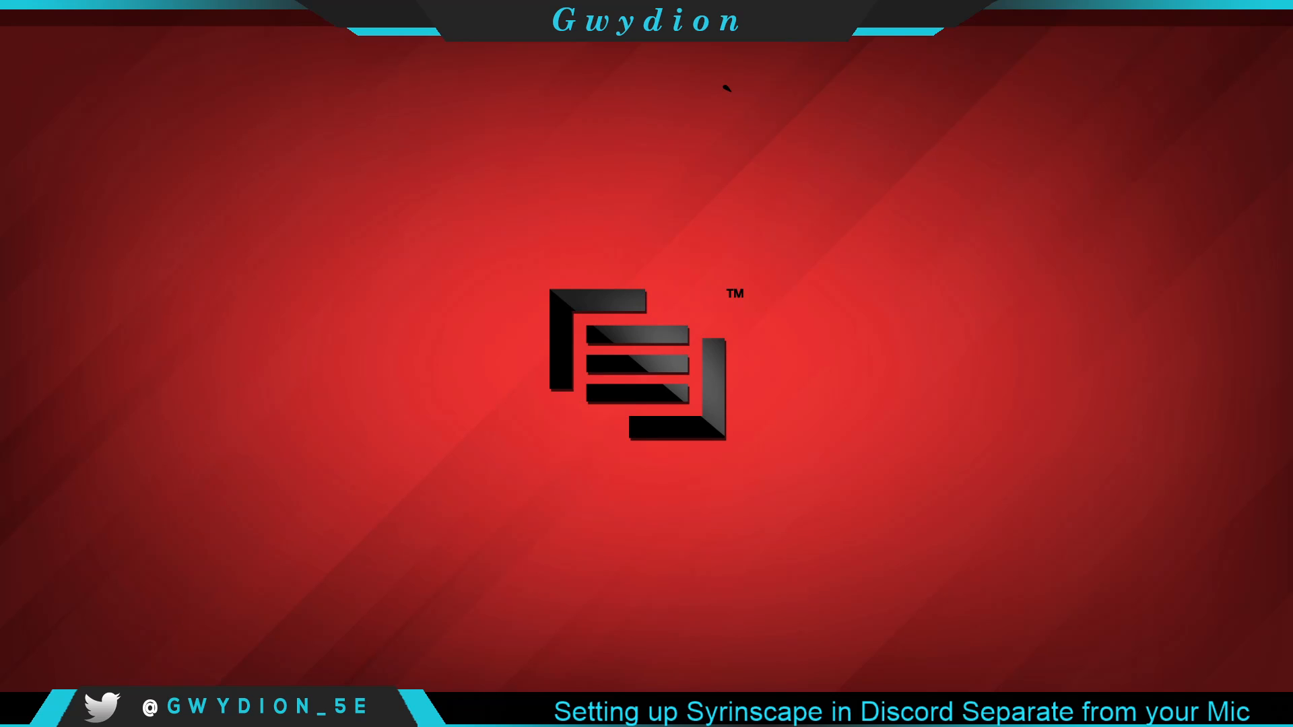
- Switch to Discord and check the input and output devices in its Voice & Video settings
left_click(148, 713)
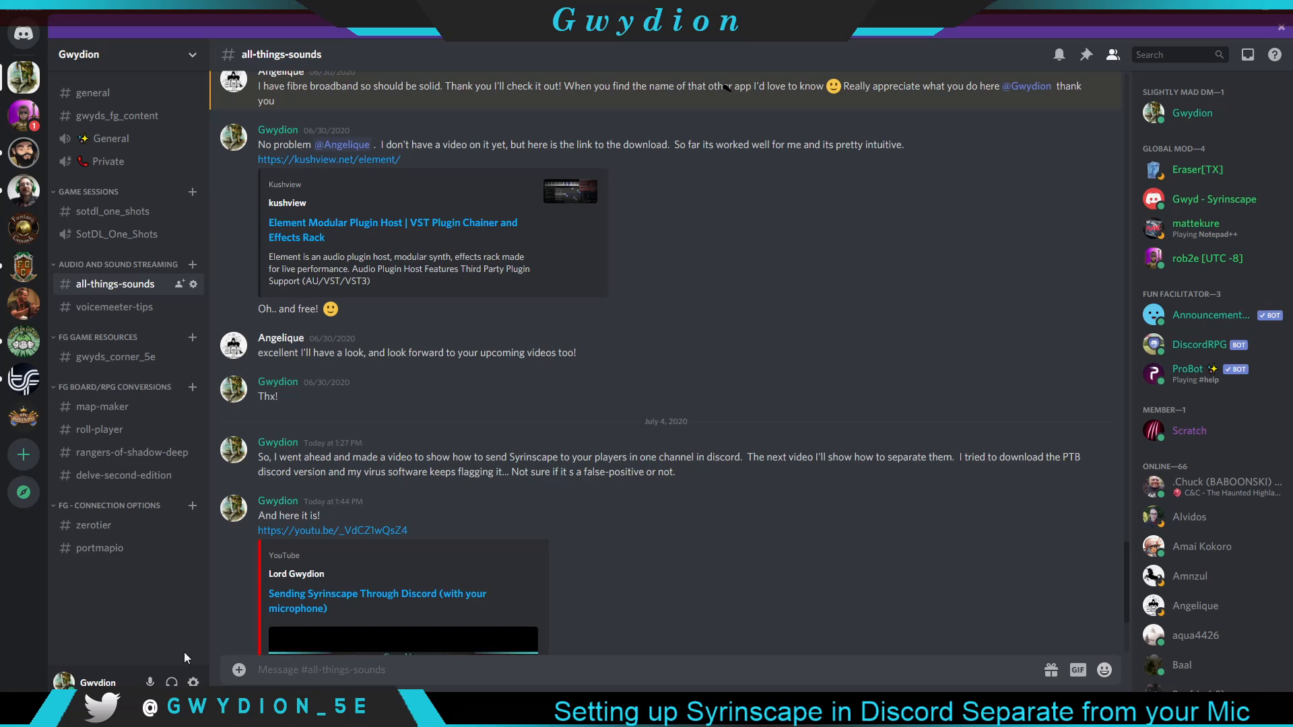
left_click(194, 681)
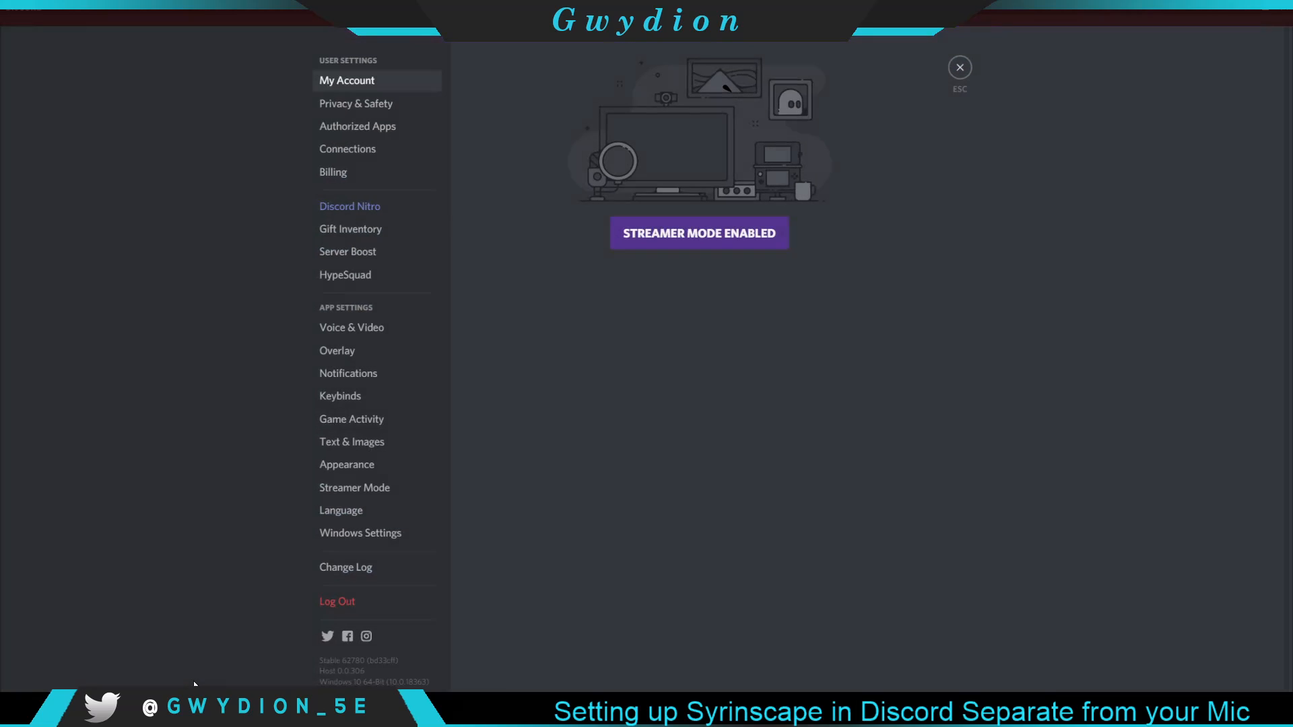
left_click(356, 327)
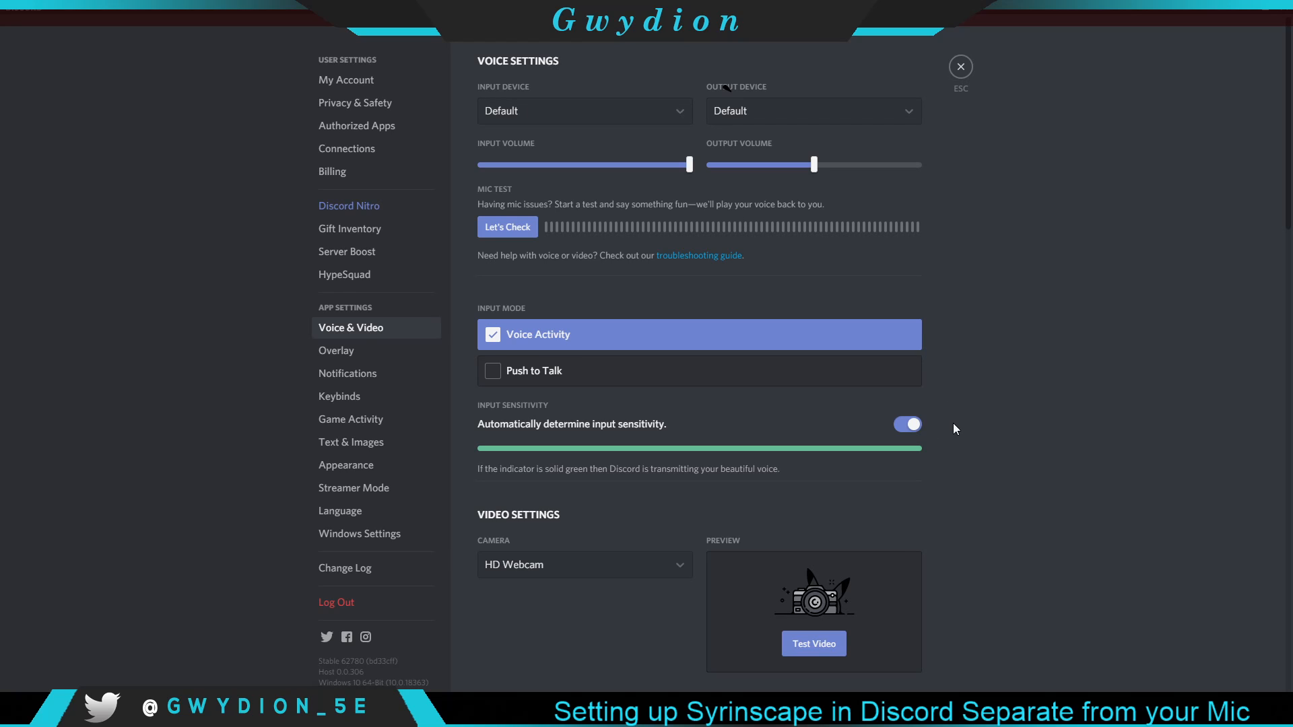
key("Escape")
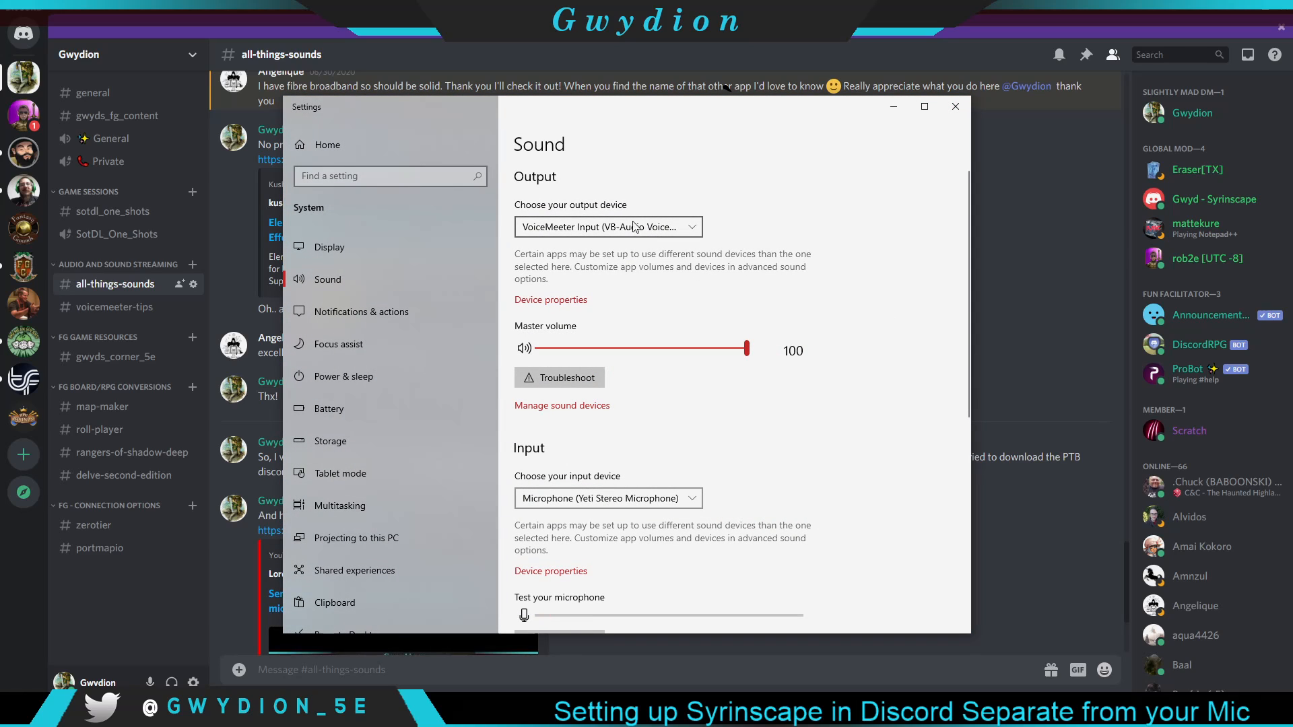
- Open the Sound Control Panel from the Windows Sound settings and close the Settings window
scroll(583, 222, "down", 3)
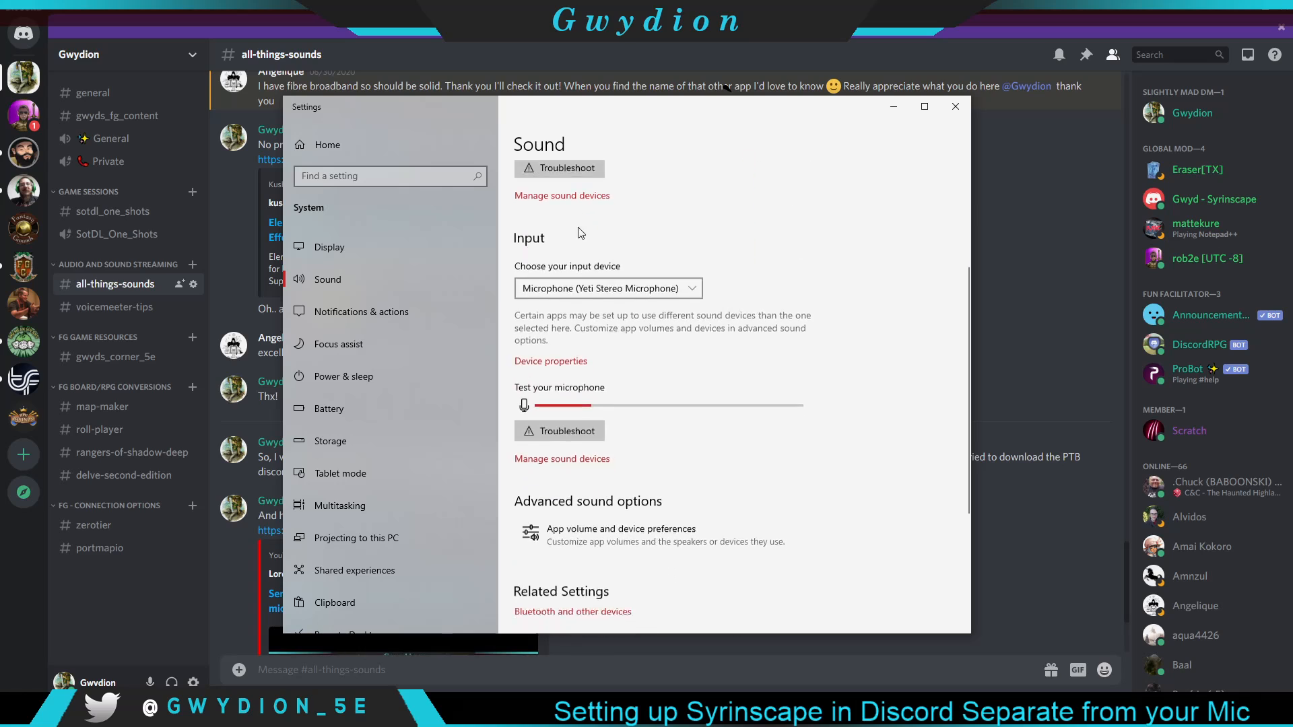
scroll(578, 232, "down", 3)
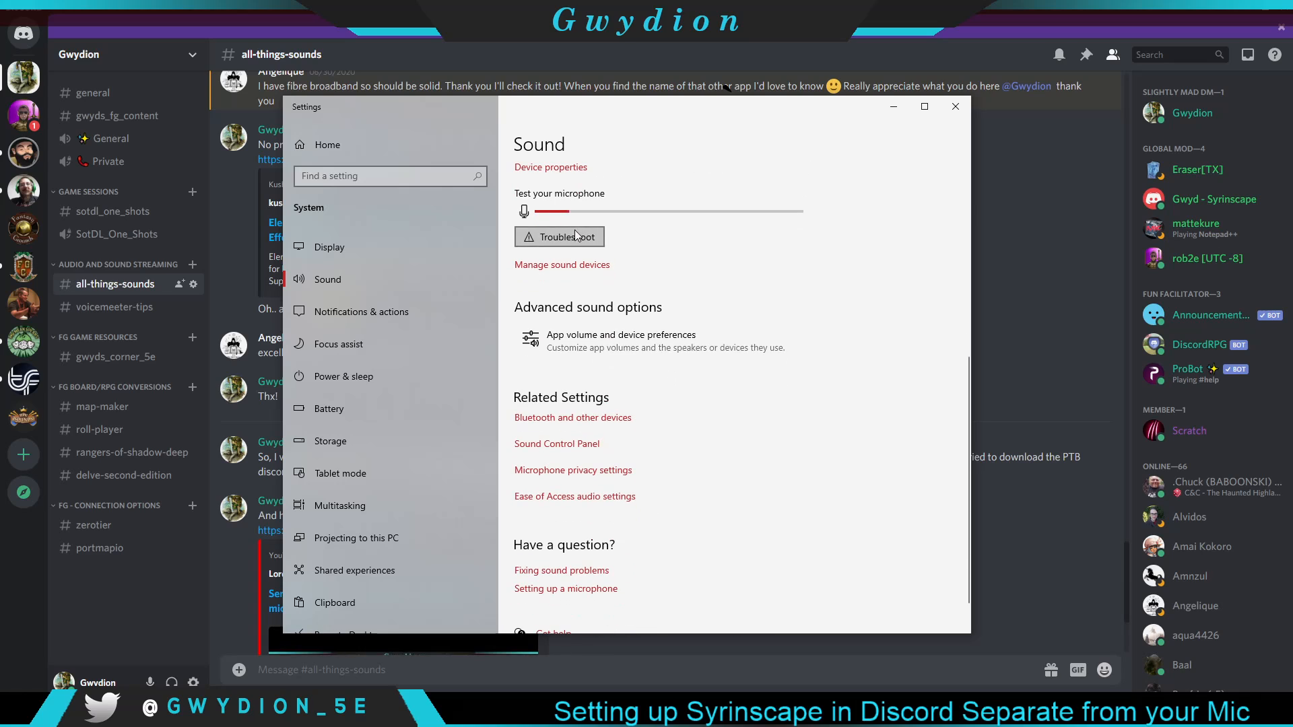
left_click(582, 444)
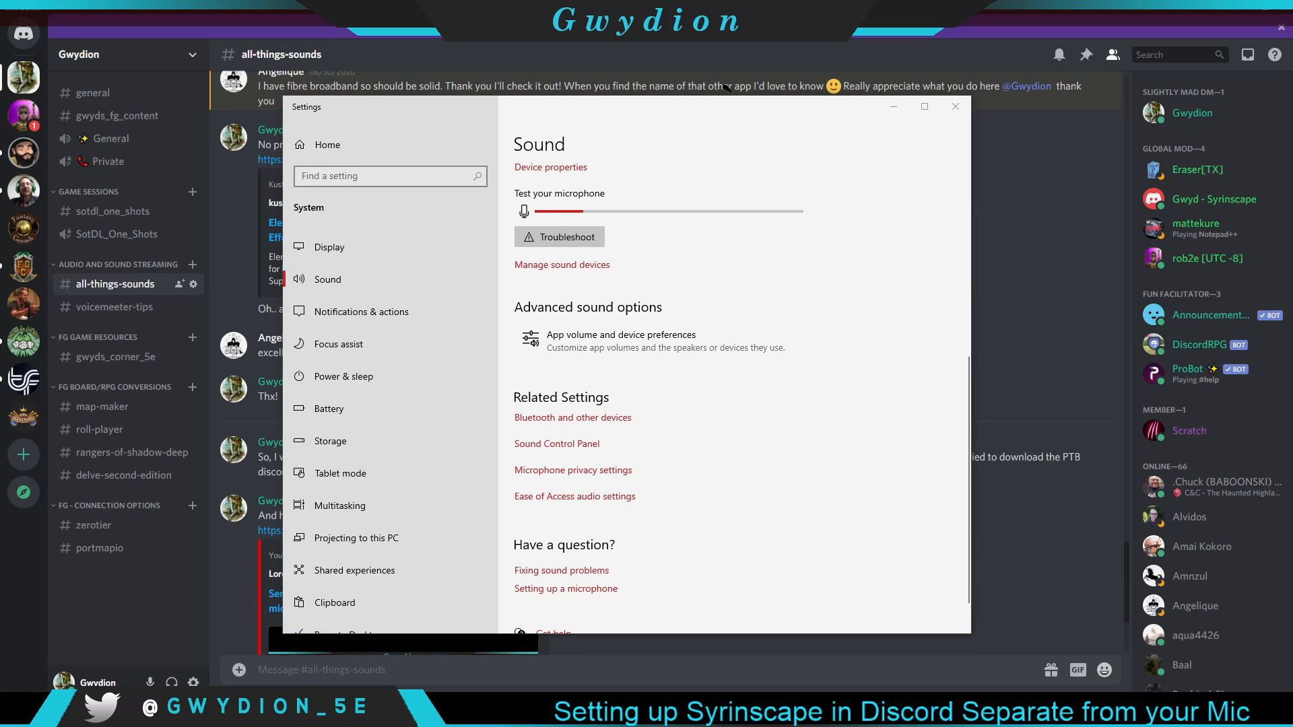
left_click_drag(1292, 115, 619, 149)
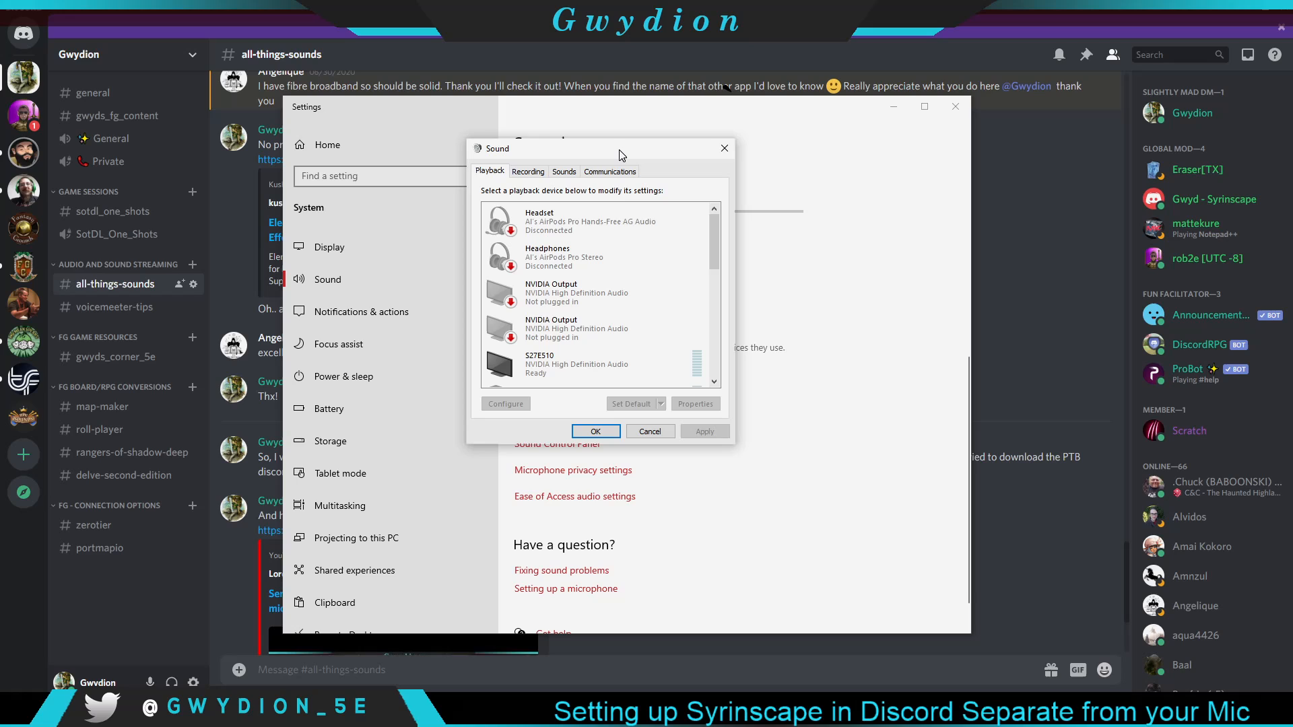
left_click(953, 110)
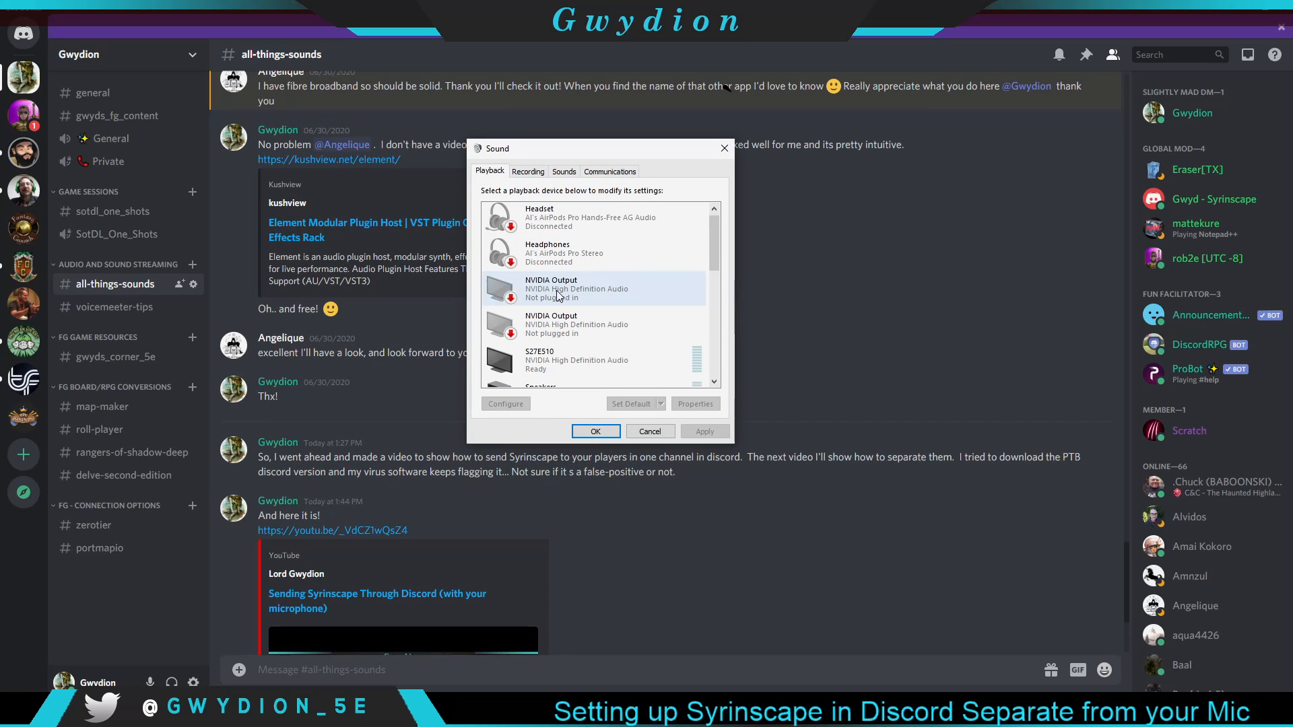
- Examine the playback and recording device lists for the default devices, and close the Sound dialog
scroll(550, 299, "down", 1)
scroll(550, 300, "down", 1)
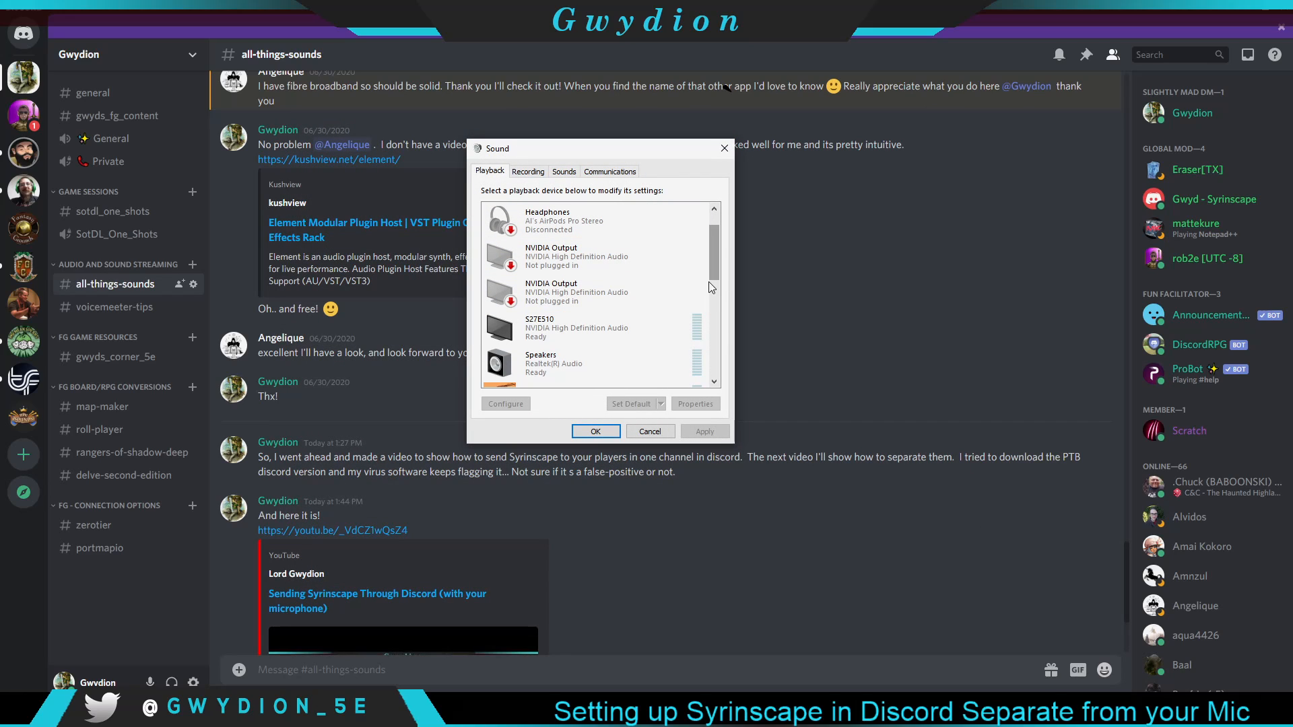
left_click(711, 328)
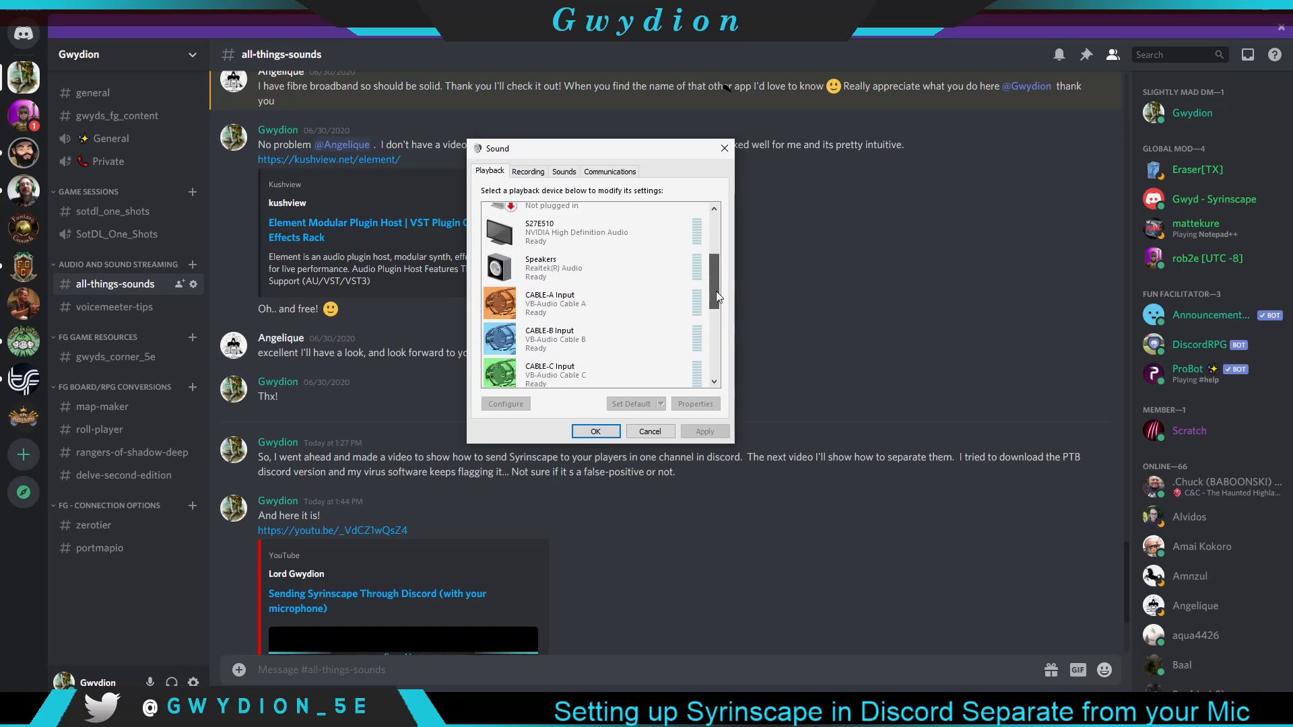
left_click_drag(711, 327, 738, 320)
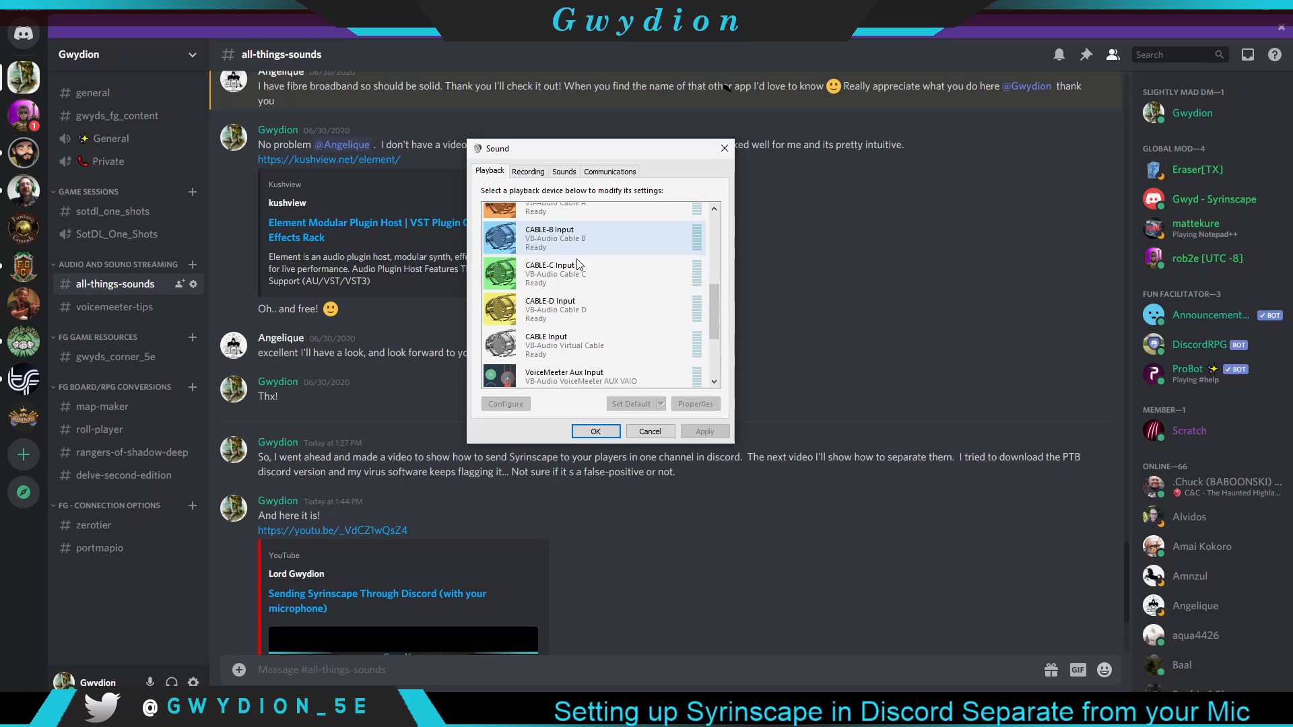
left_click_drag(712, 298, 714, 337)
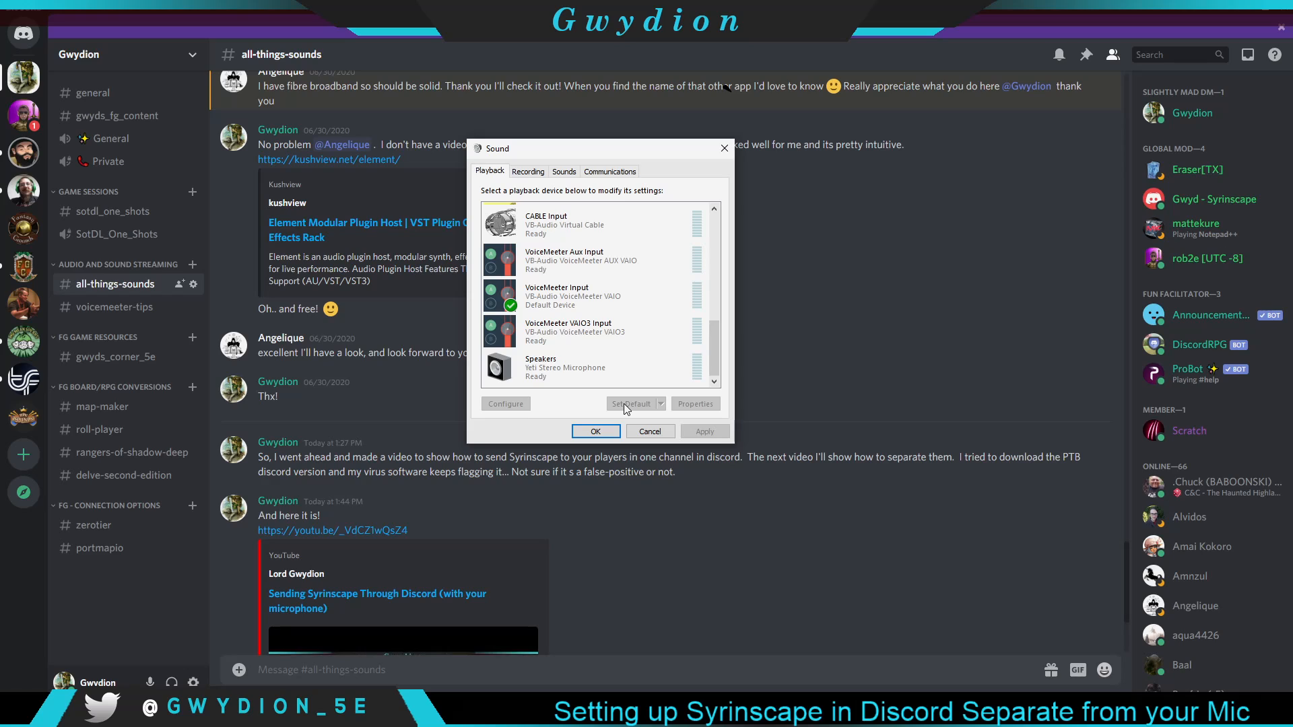
left_click(529, 172)
left_click_drag(713, 220, 715, 326)
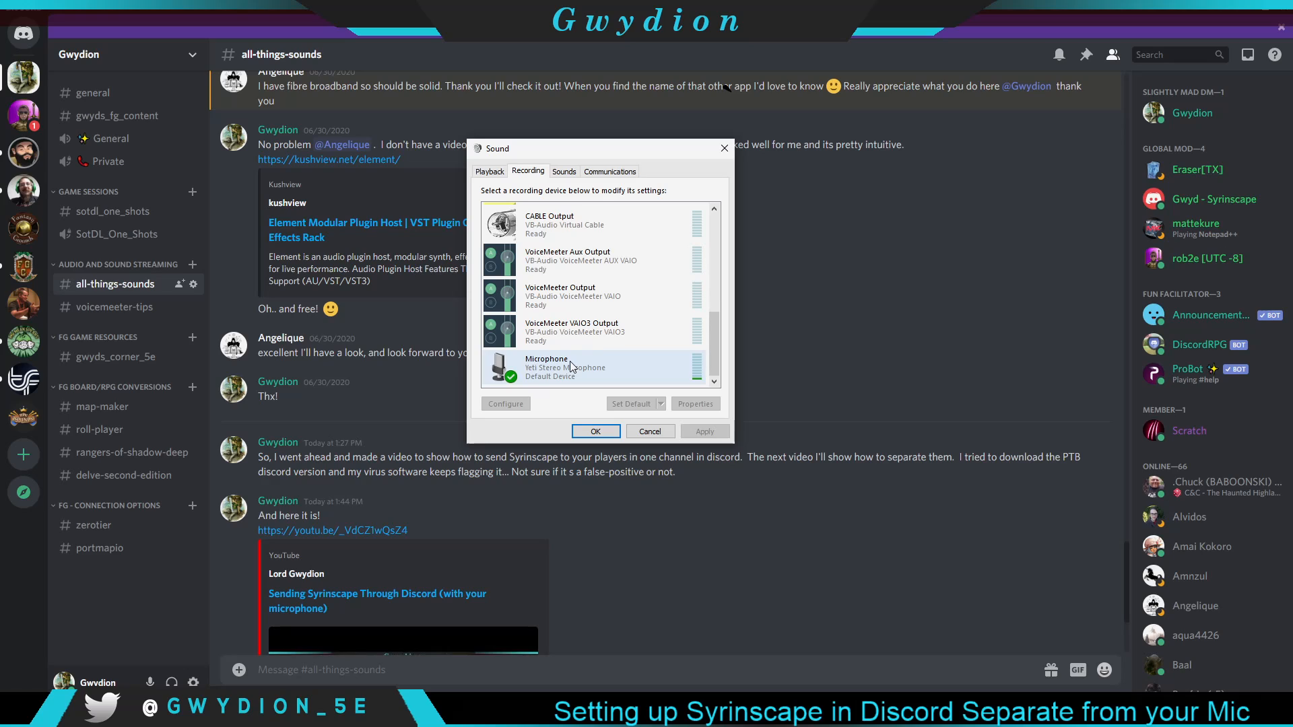
left_click(592, 432)
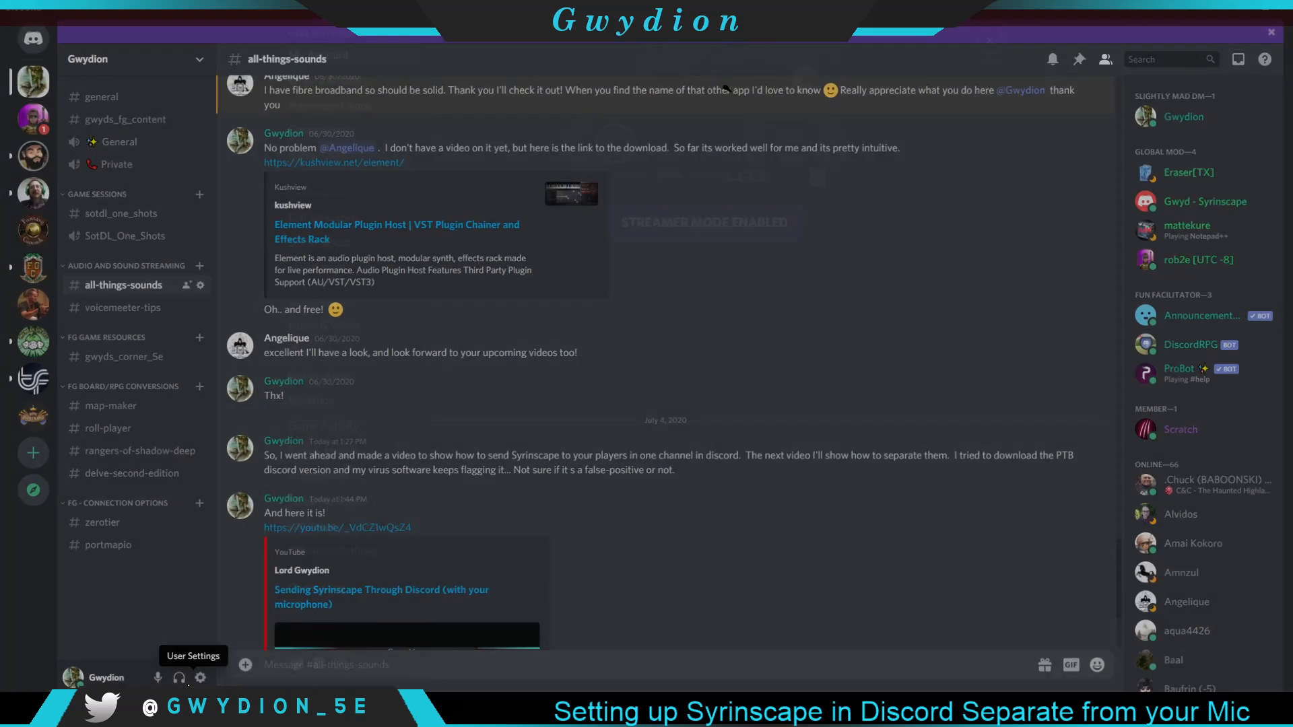
- Set Discord's voice input device to Microphone (Yeti Stereo Microphone)
left_click(191, 681)
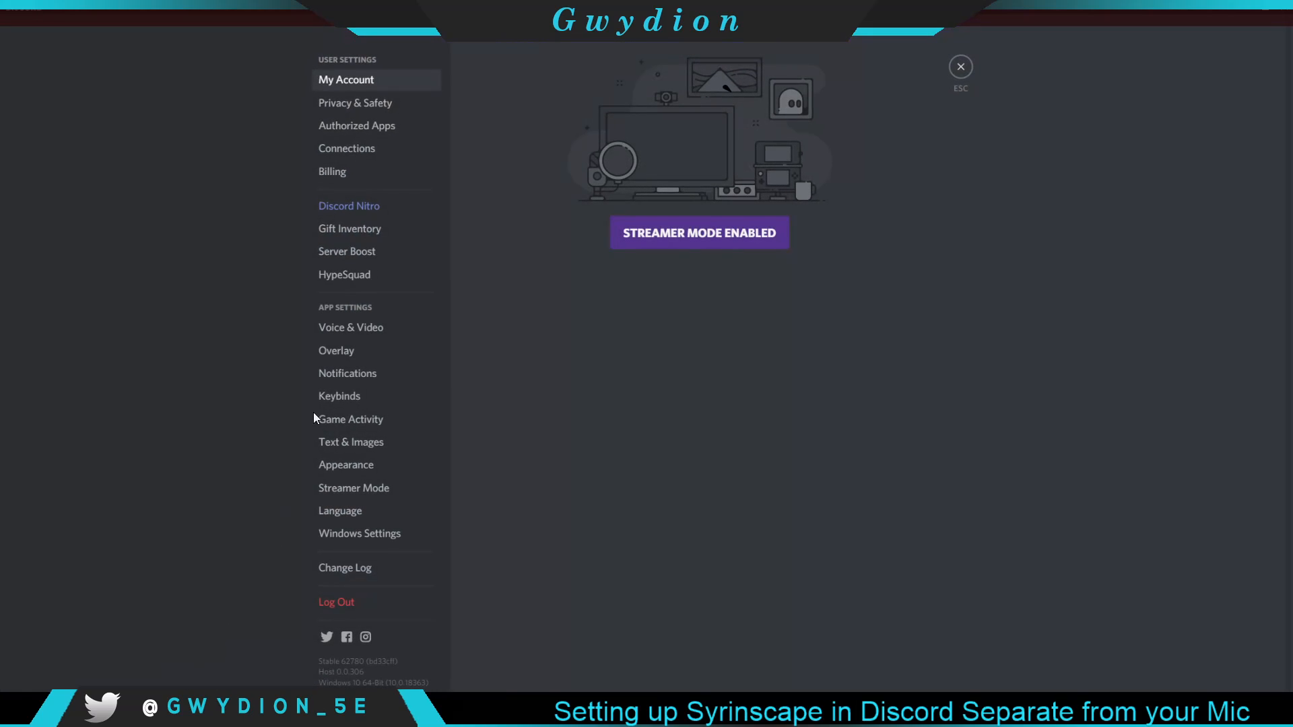
left_click(361, 328)
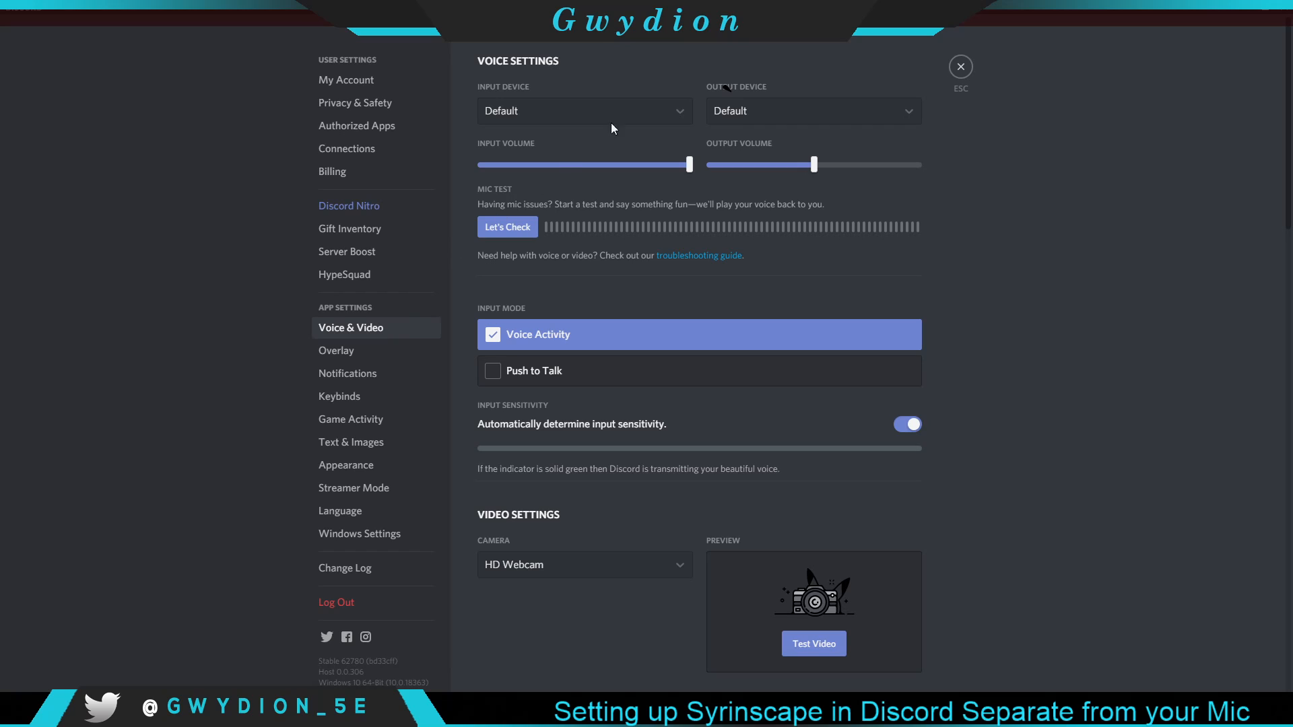
left_click(678, 111)
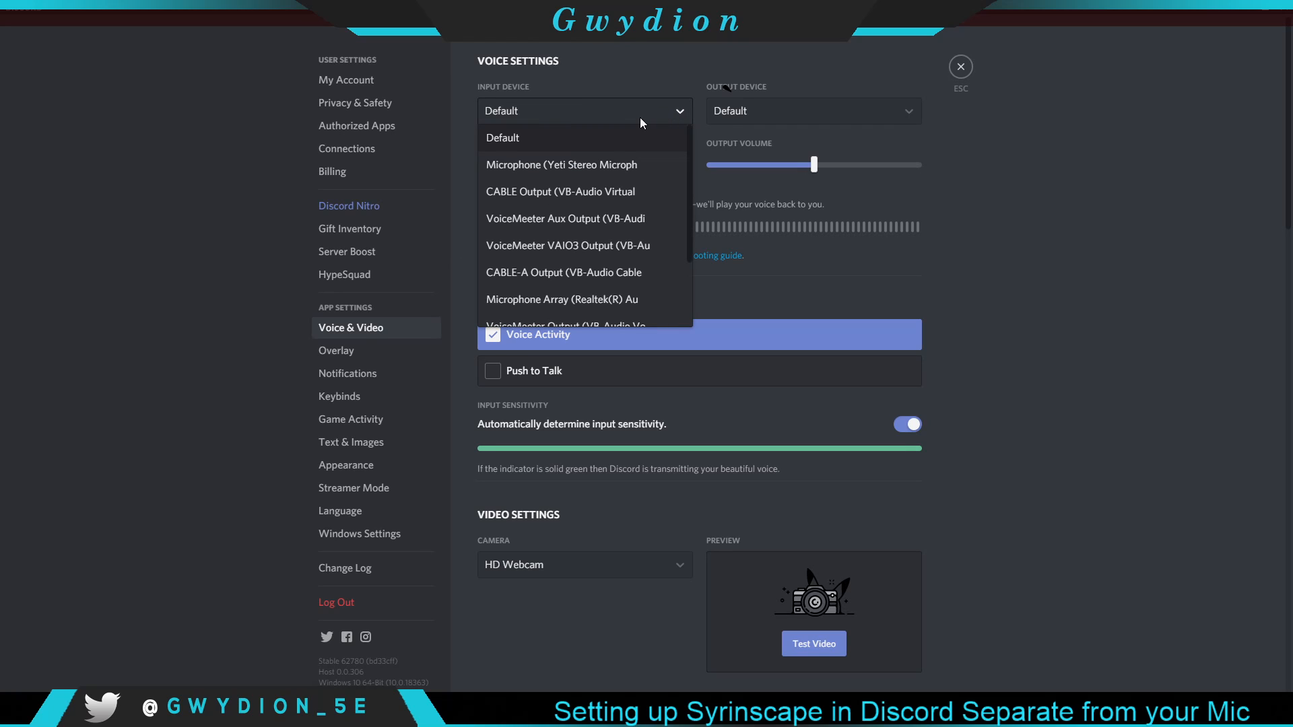
left_click(512, 165)
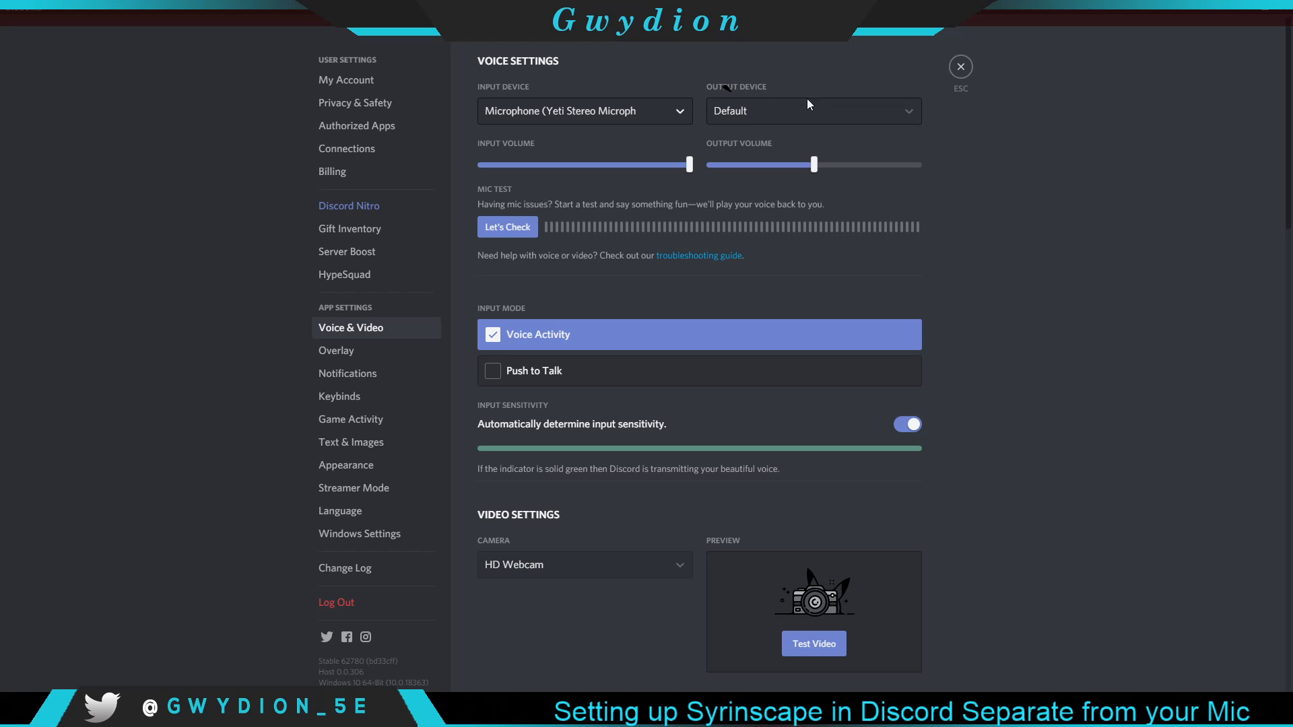
- Set Discord's voice output device to CABLE-A Input (VB-Audio Cable A) and leave the user settings
left_click(842, 117)
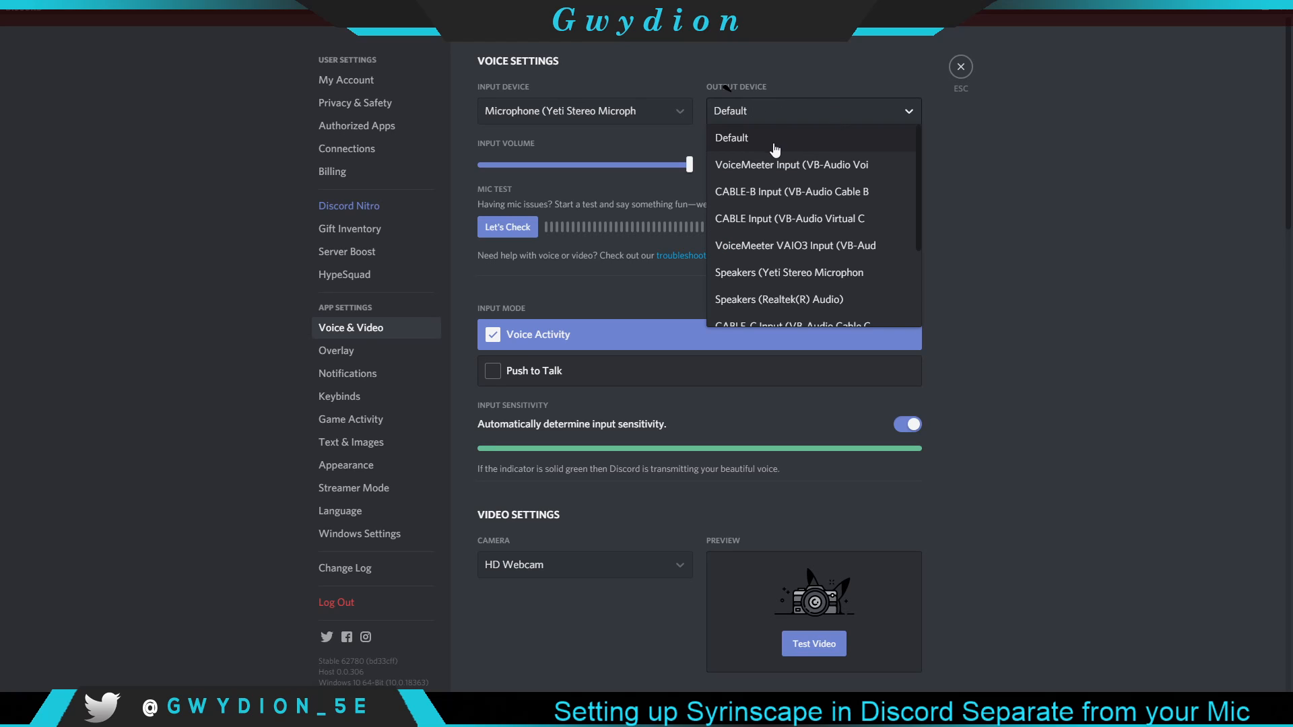
scroll(796, 202, "down", 2)
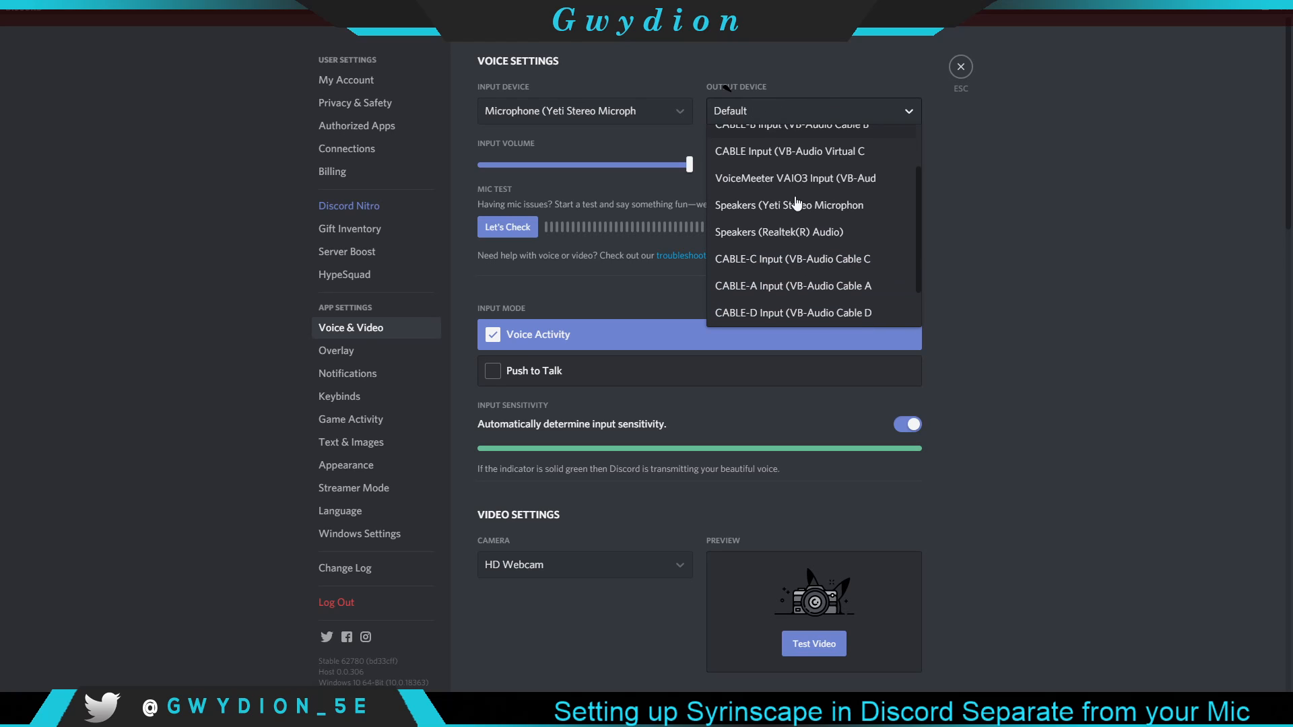
left_click(771, 288)
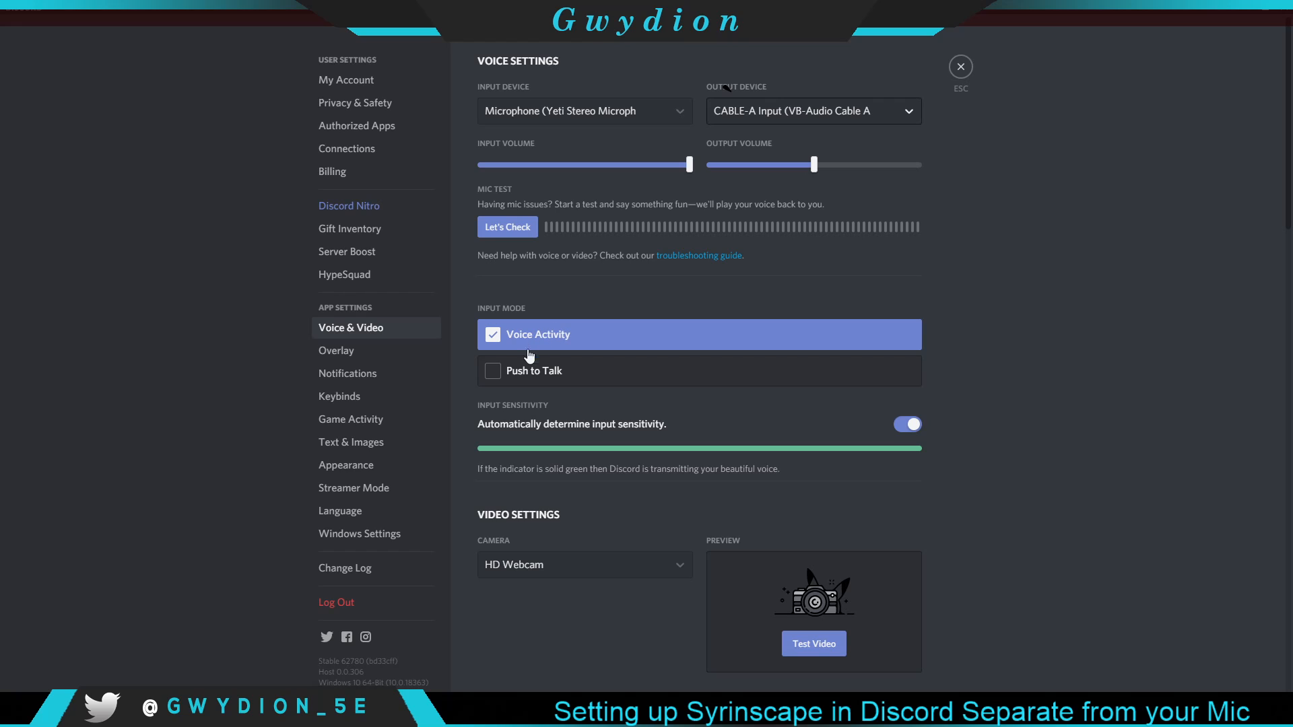
left_click(963, 69)
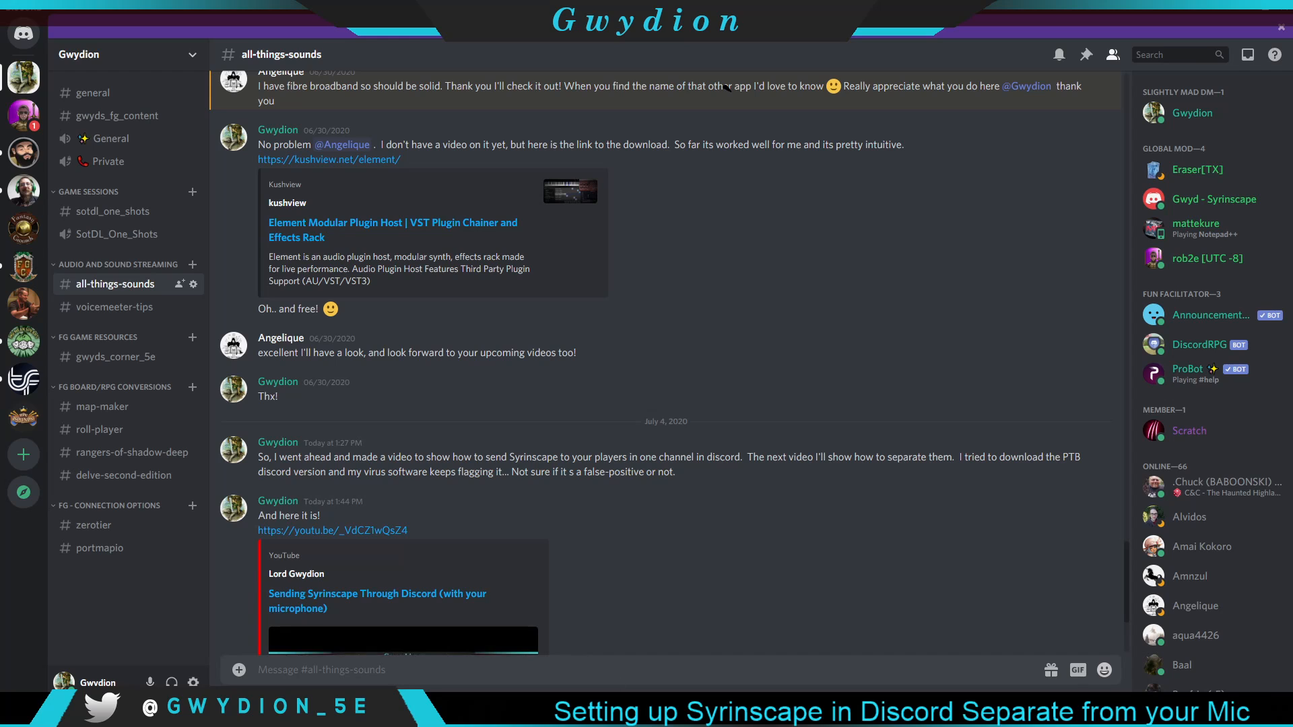
- Switch to the browser showing the Discord website and open its Download page from the footer links
mouse_move(643, 713)
left_click(642, 649)
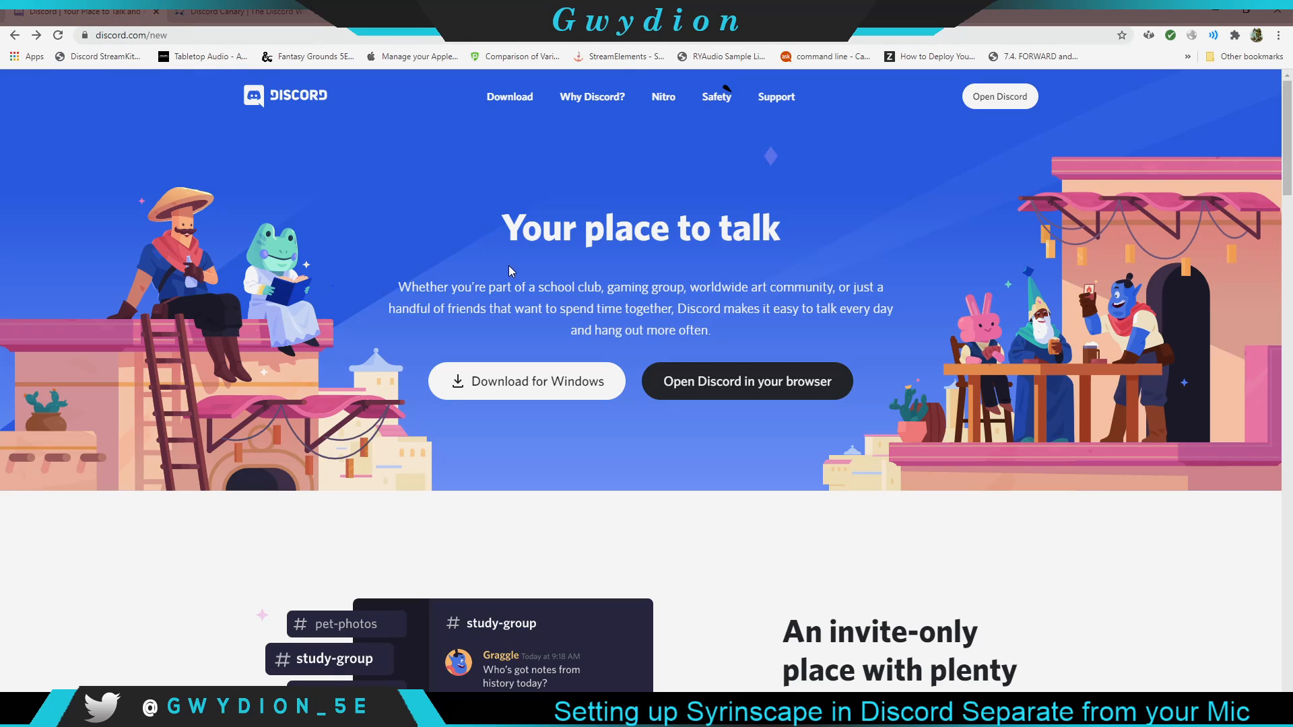
scroll(508, 265, "down", 2)
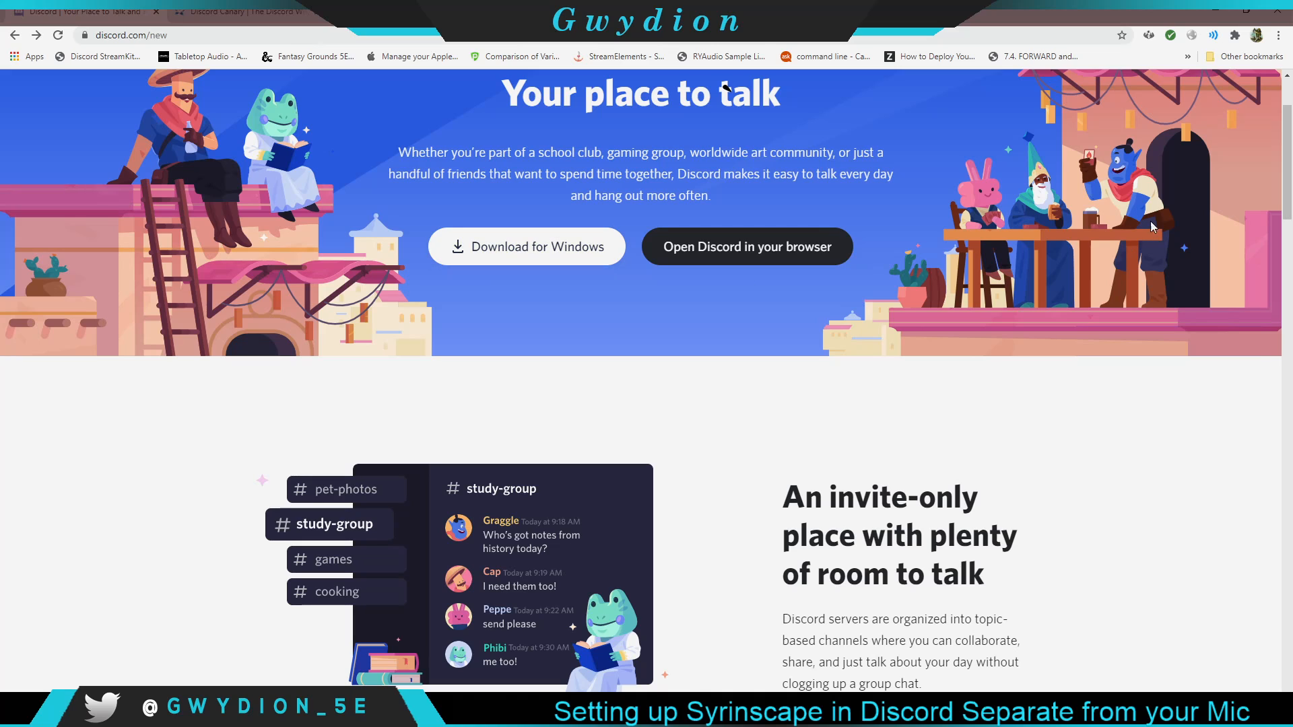
left_click_drag(1286, 136, 959, 615)
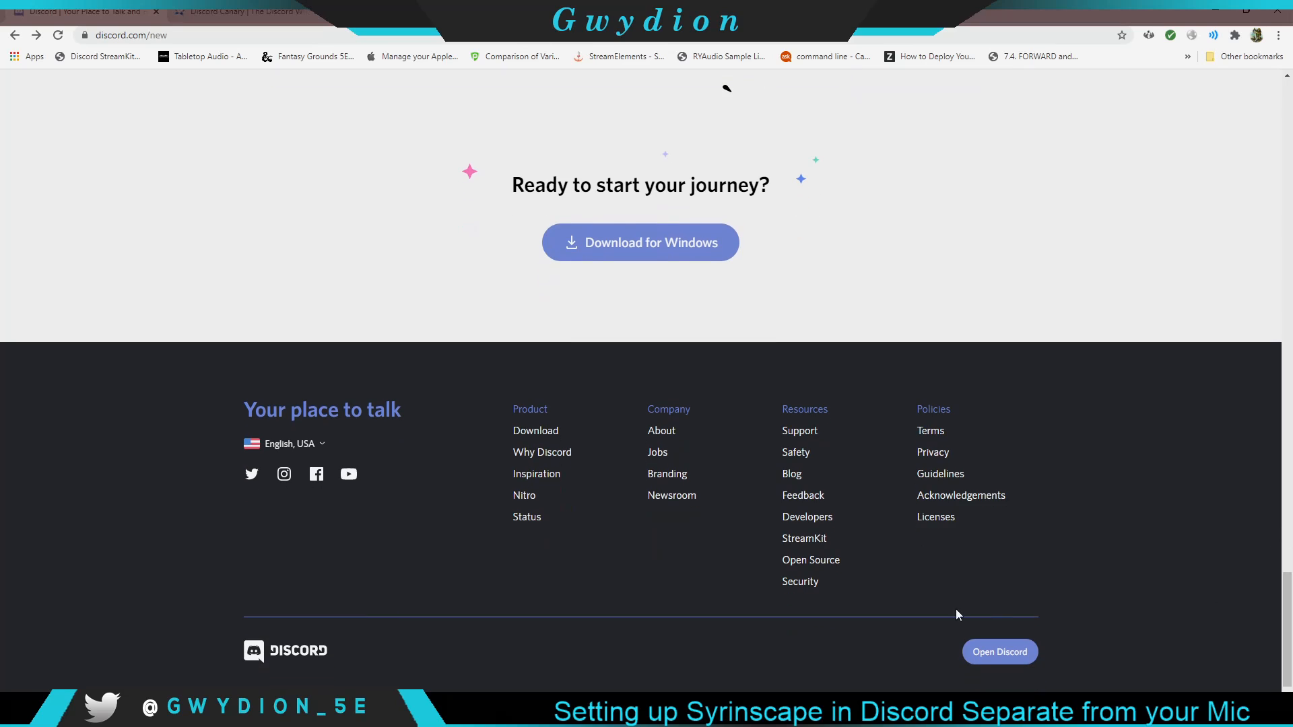
left_click(536, 432)
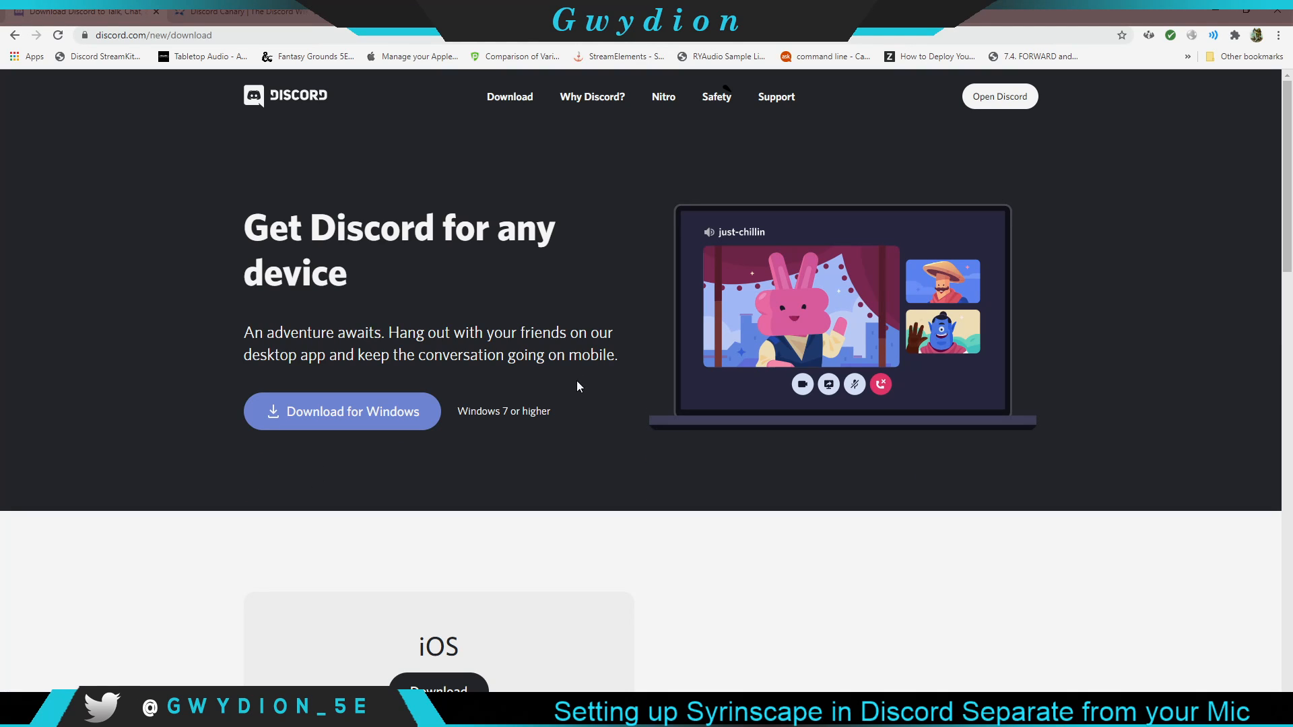
- Examine the Public Test Build section of Discord's Download page and the Discord Canary wiki page, and close both browser tabs
scroll(545, 315, "down", 2)
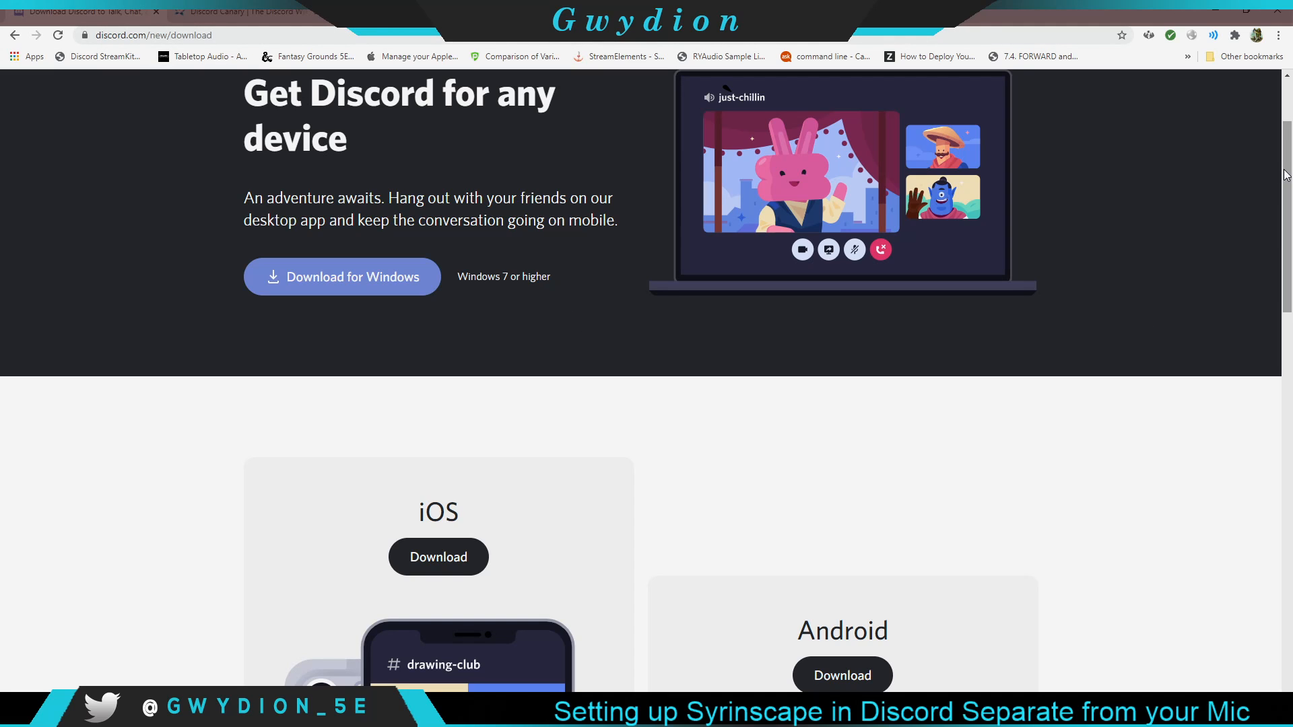
left_click_drag(1285, 190, 1228, 491)
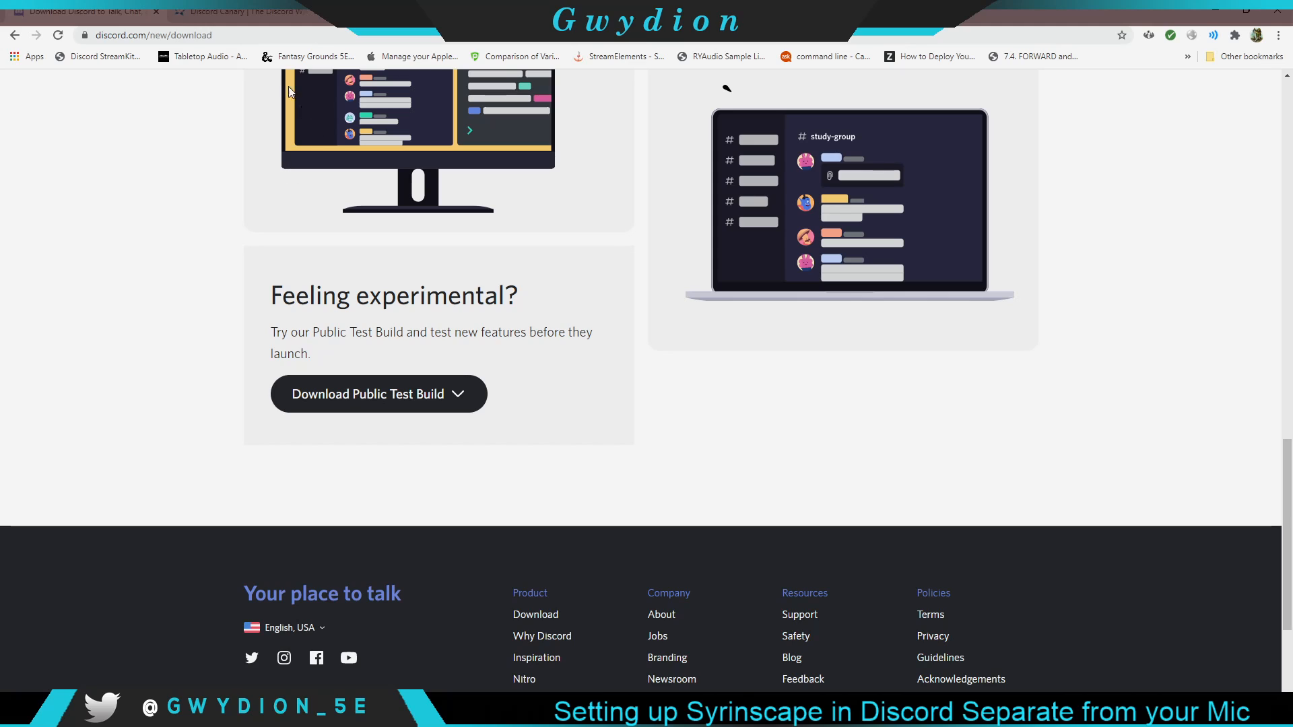
left_click(207, 12)
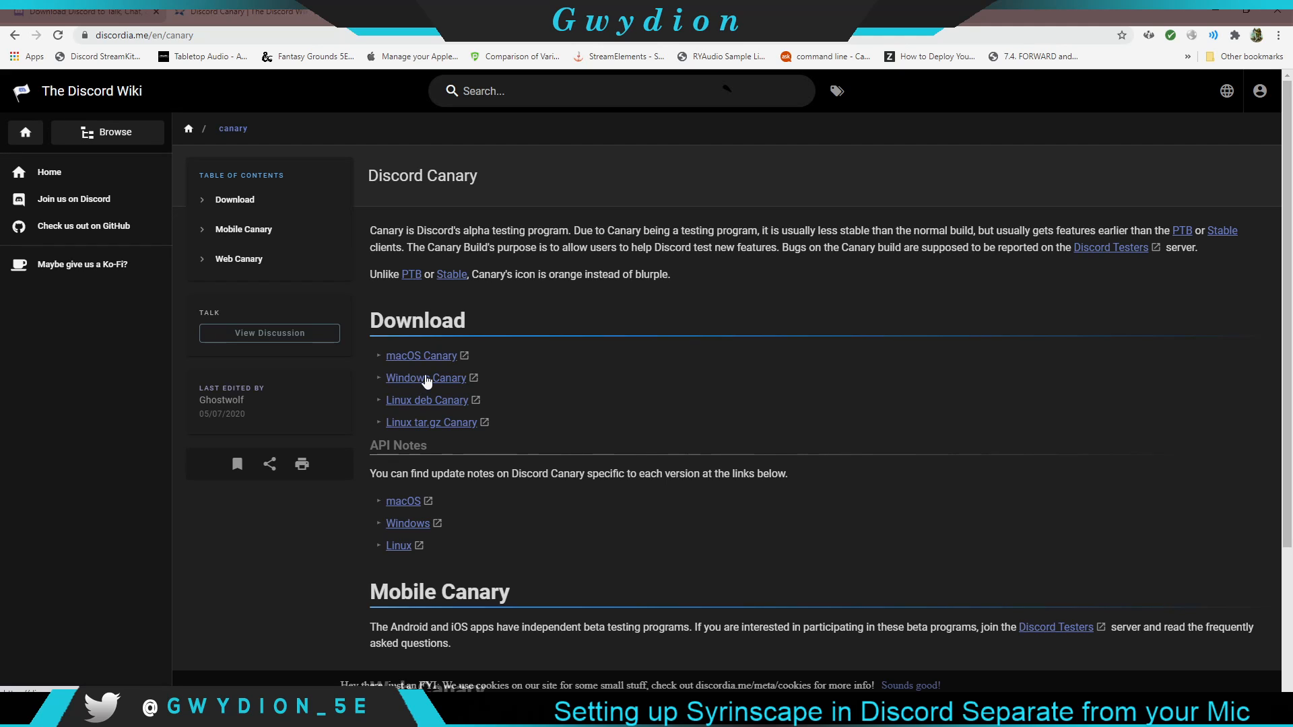
left_click(315, 12)
left_click(156, 11)
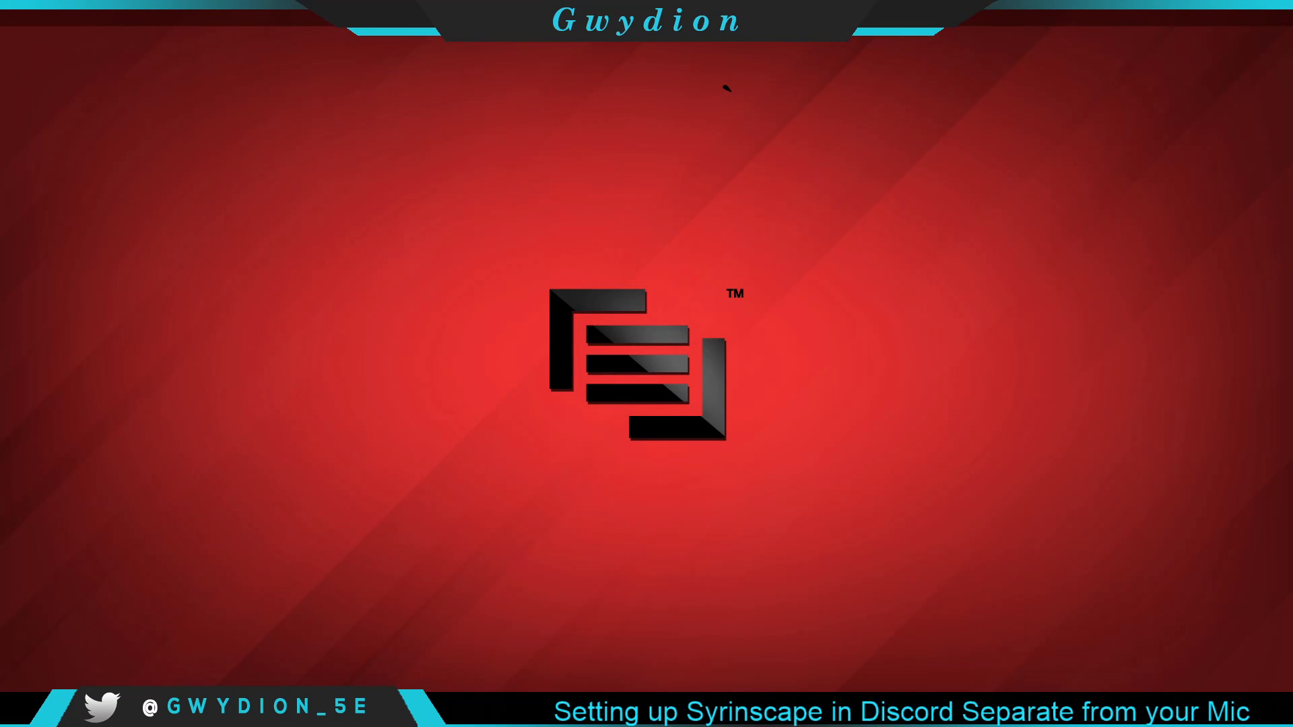
- Search Windows for "canary" and launch Discord Canary
left_click(48, 714)
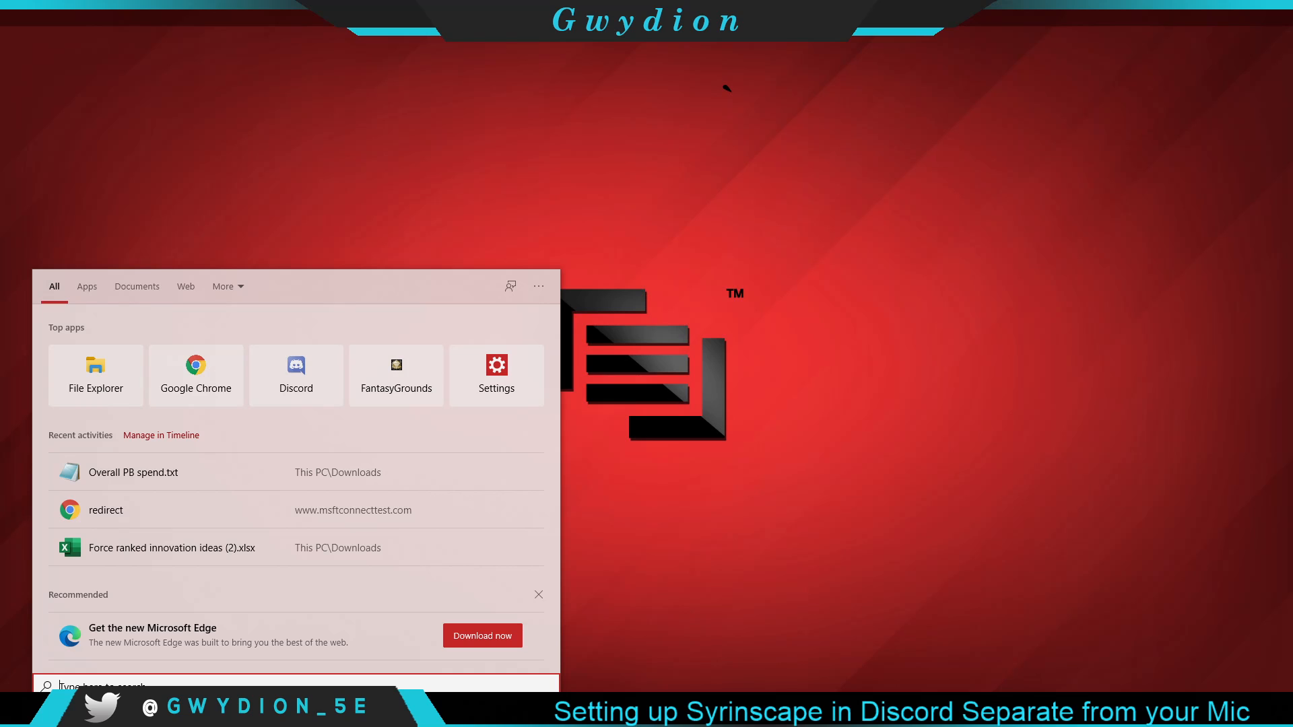
type("canary")
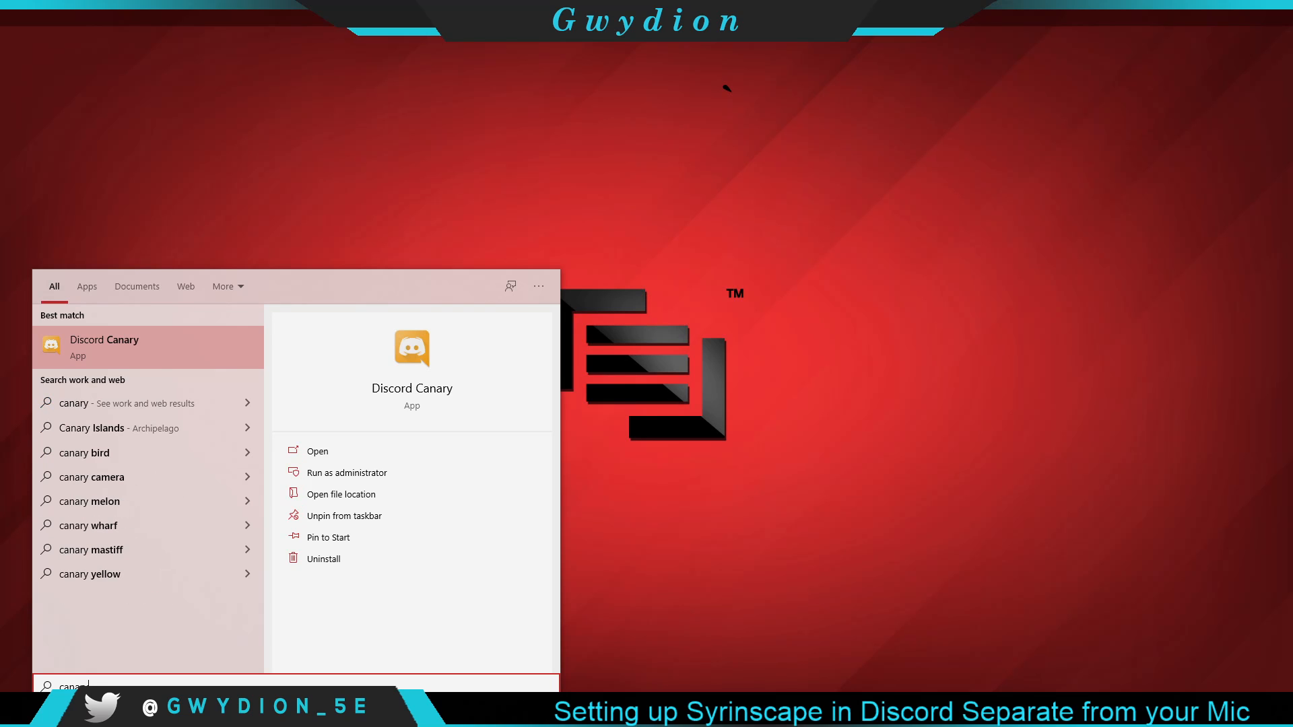
key("Return")
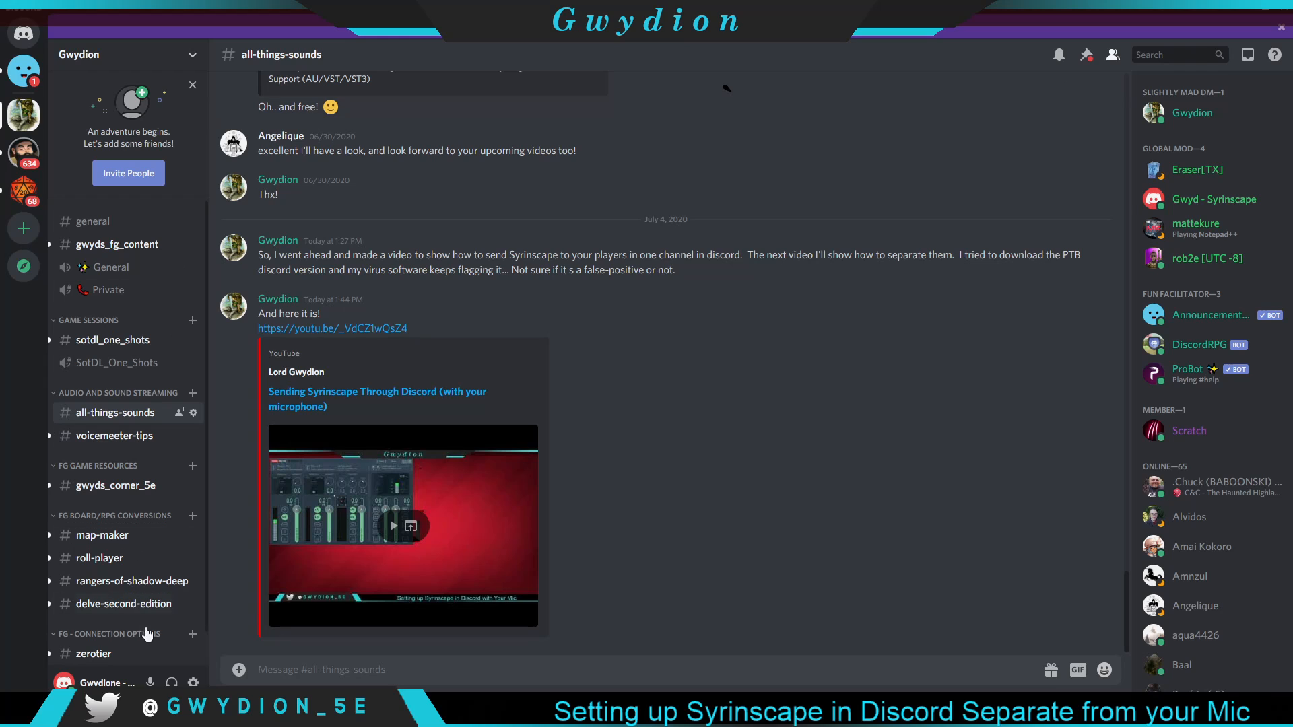
- Set Discord Canary's voice input device to CABLE-B Output (VB-Audio Cable B)
left_click(194, 681)
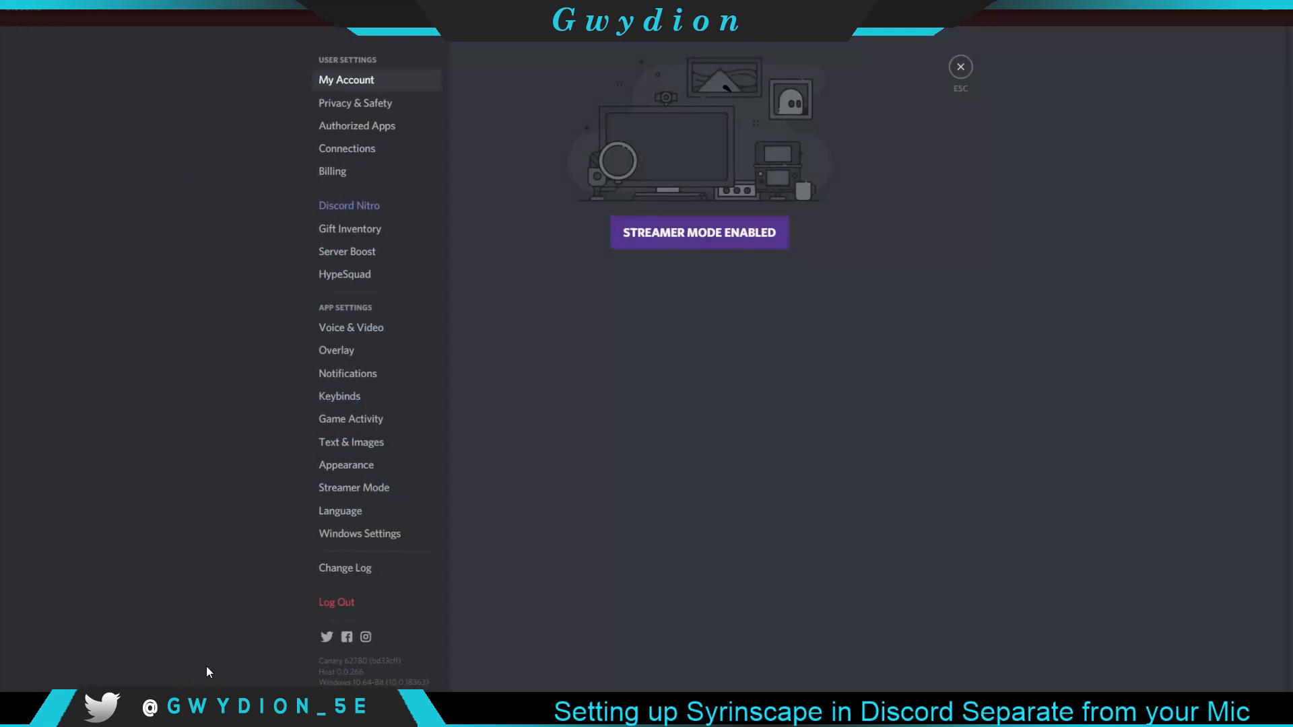
left_click(338, 330)
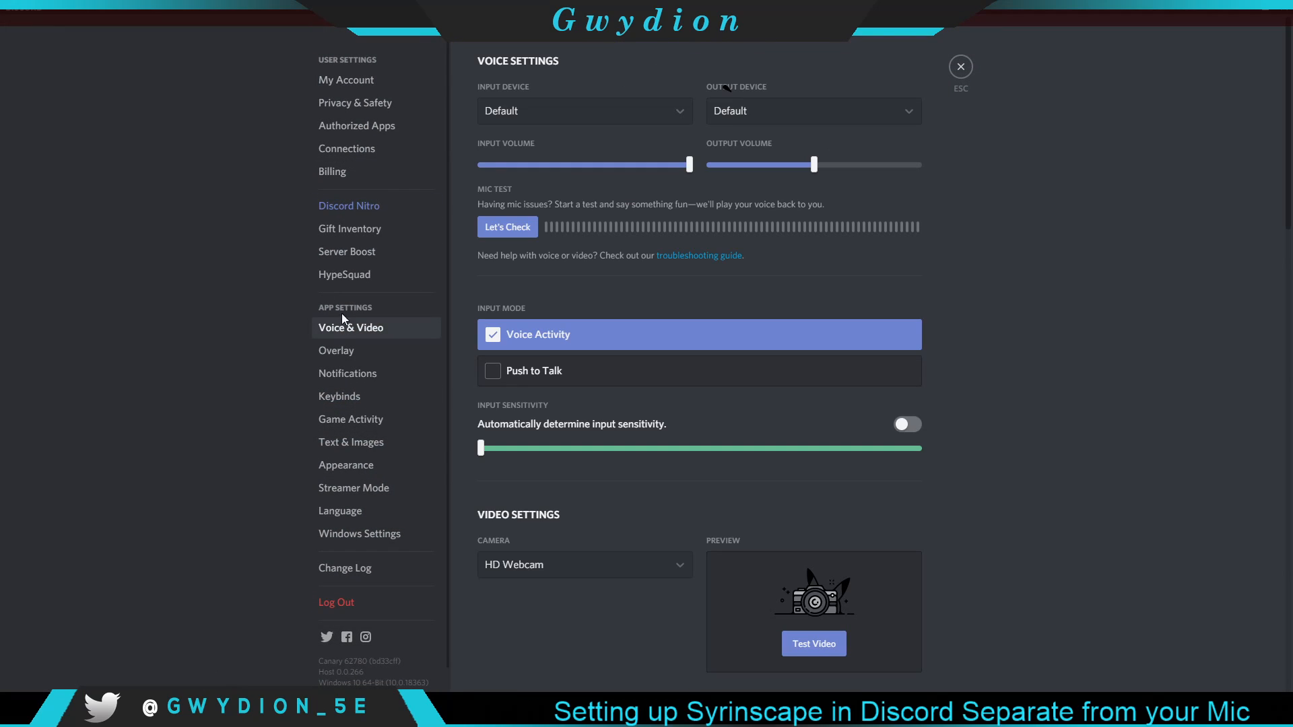
left_click(679, 111)
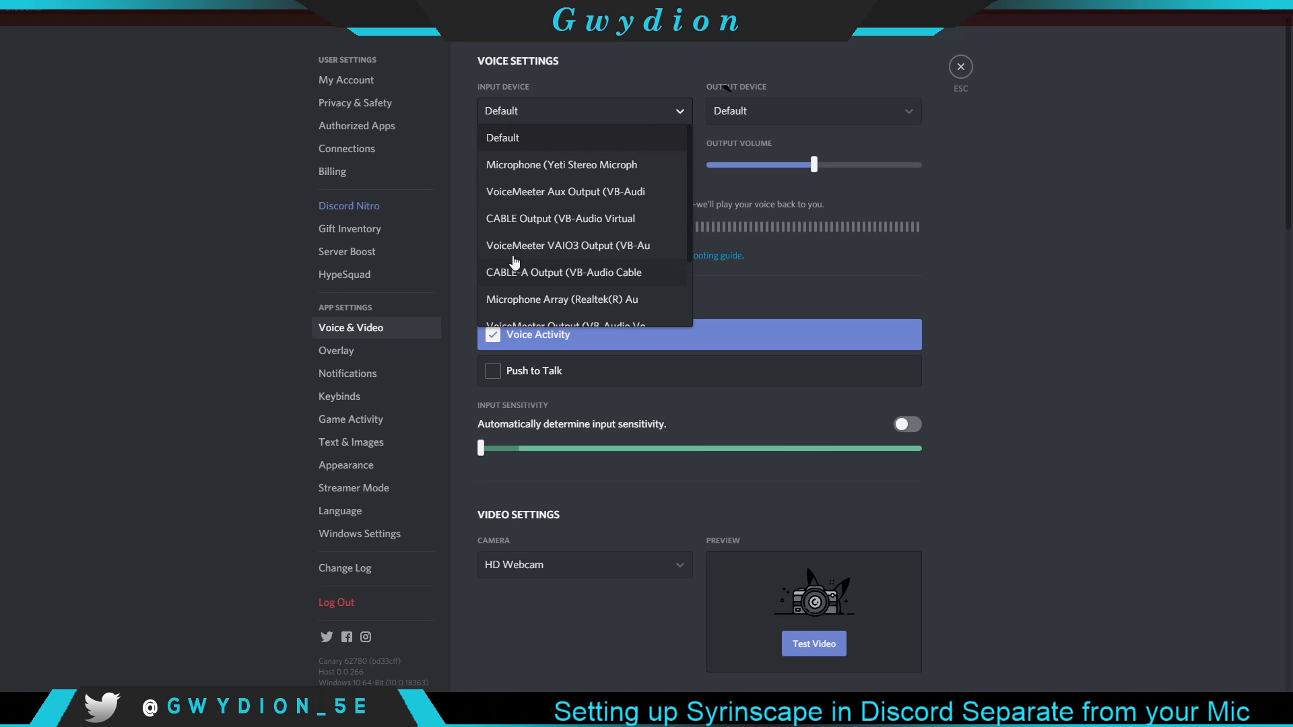
scroll(536, 236, "down", 3)
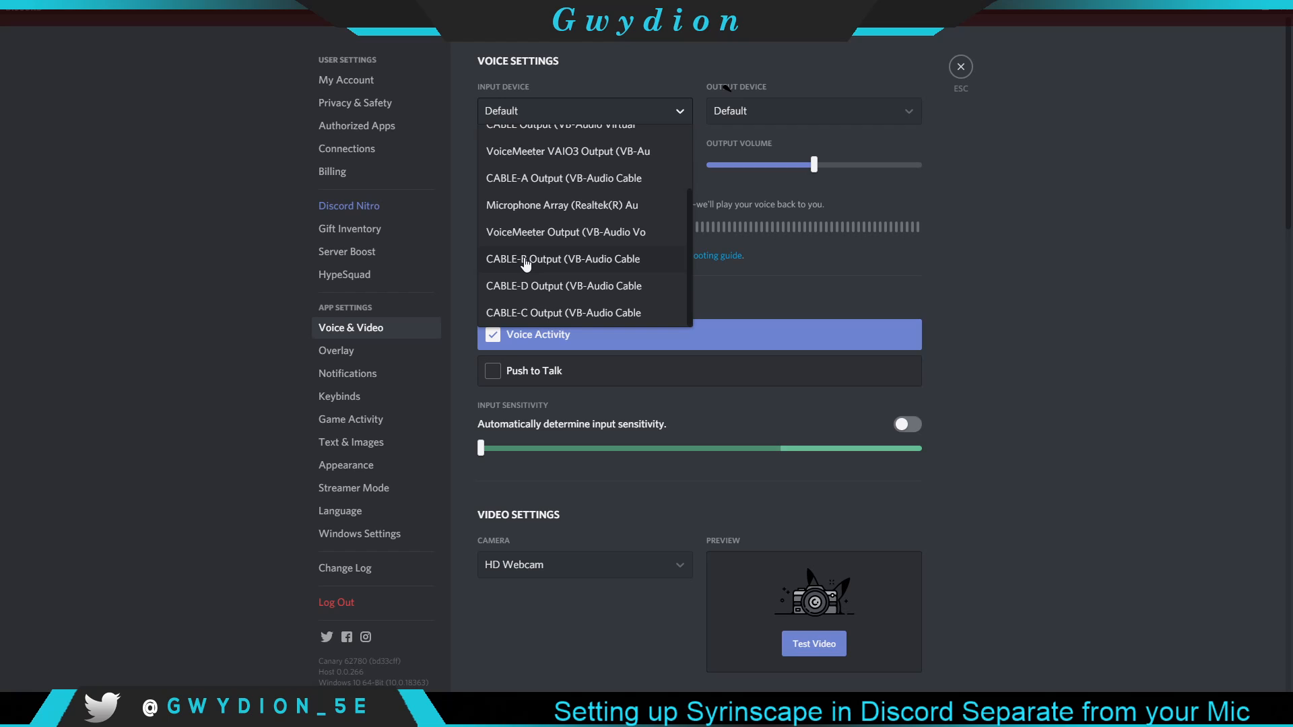
left_click(525, 260)
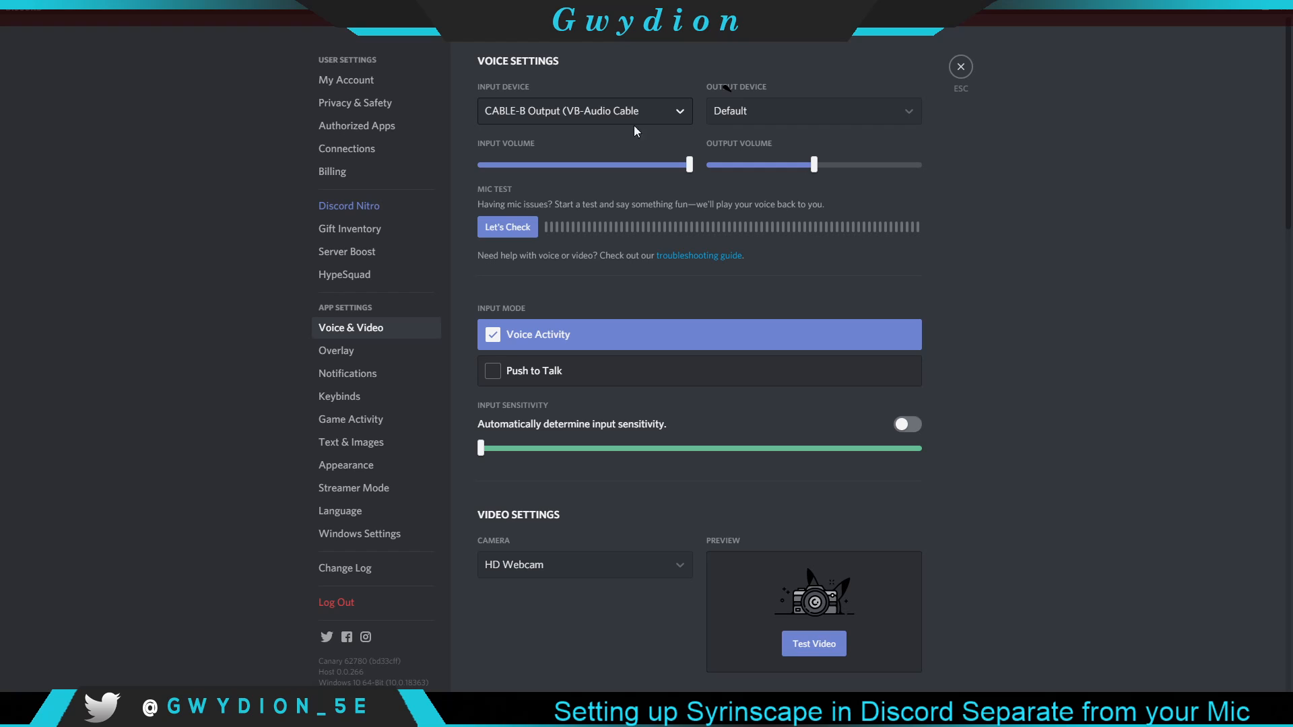
- Set Discord Canary's voice output device to CABLE-A Input (VB-Audio Cable A) and leave the user settings
left_click(892, 114)
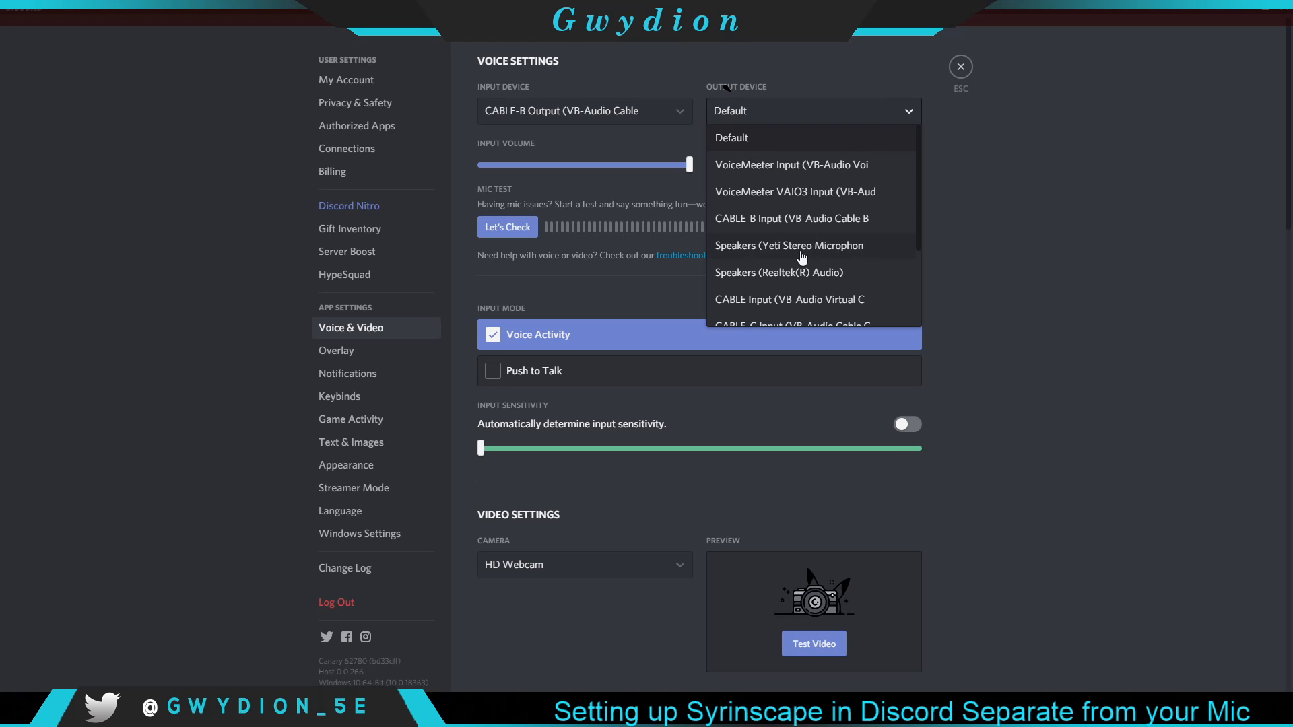
scroll(801, 260, "down", 2)
left_click(774, 285)
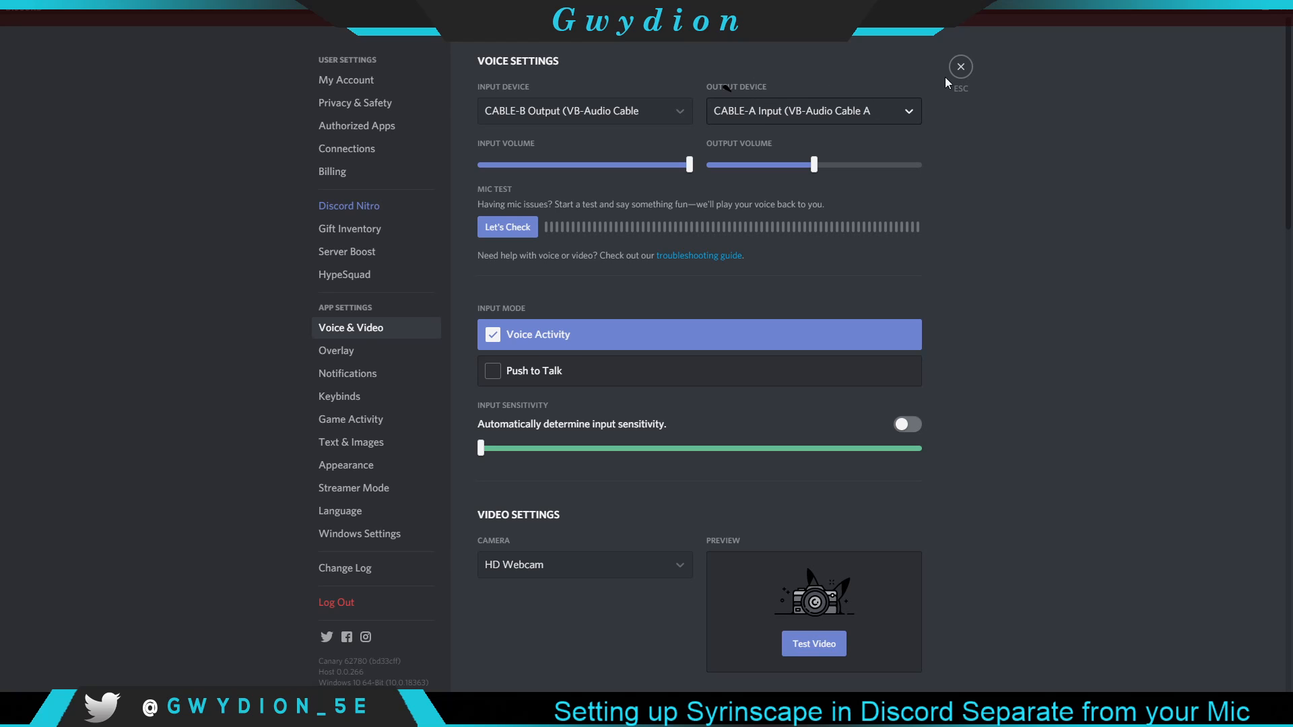
left_click(960, 66)
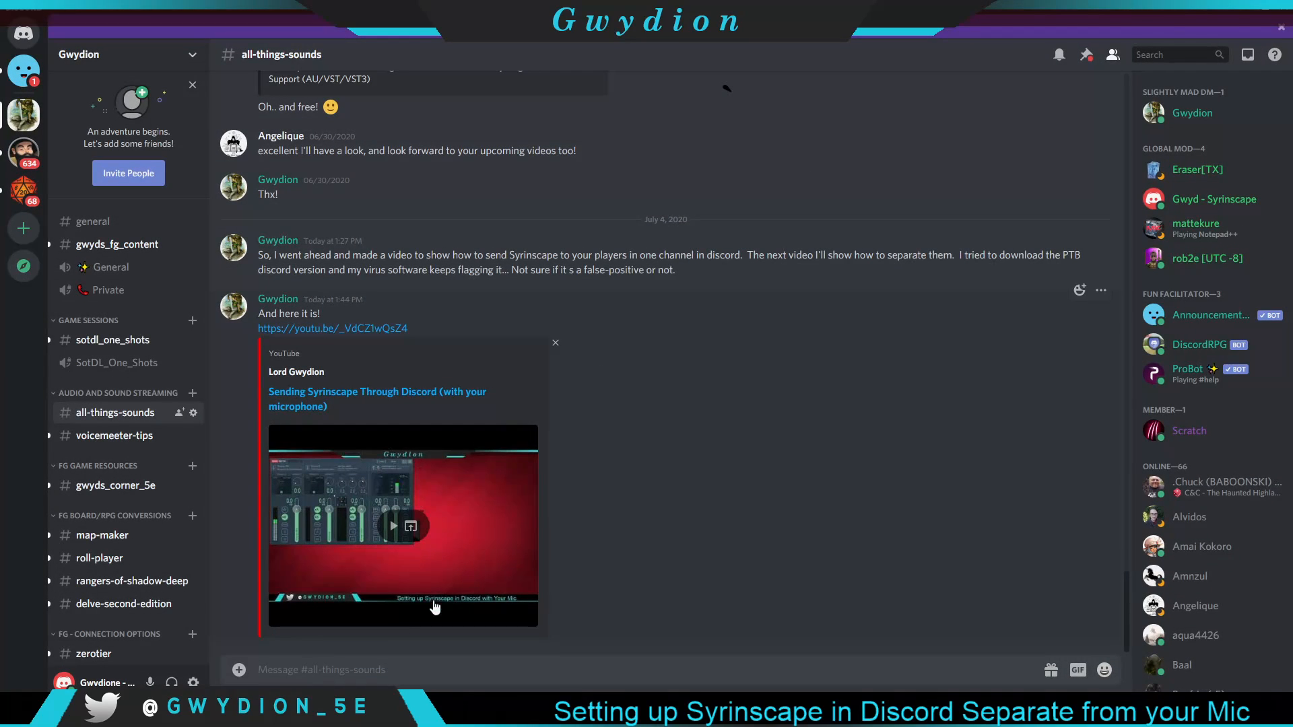
- Switch to Voicemeeter Banana to check the Discord strip's A1 routing, and minimize both Voicemeeter and Discord Canary
left_click(464, 714)
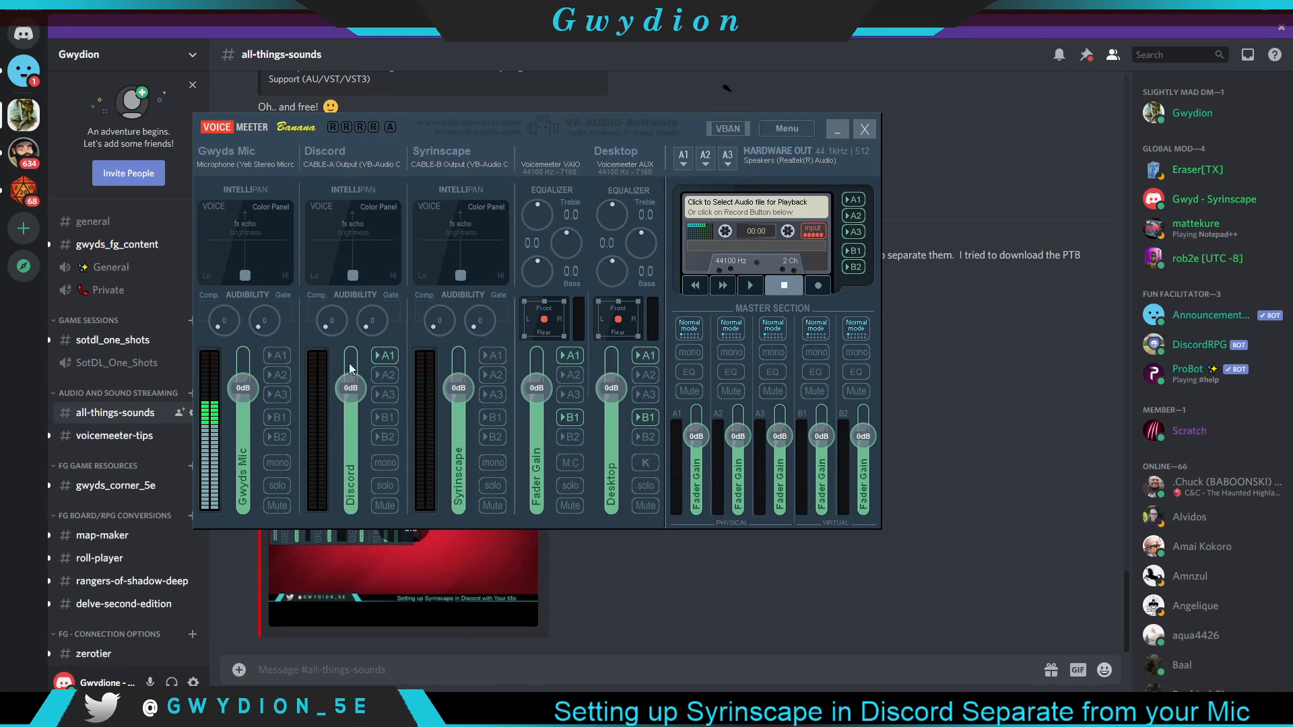
left_click(382, 355)
left_click(373, 353)
left_click(835, 126)
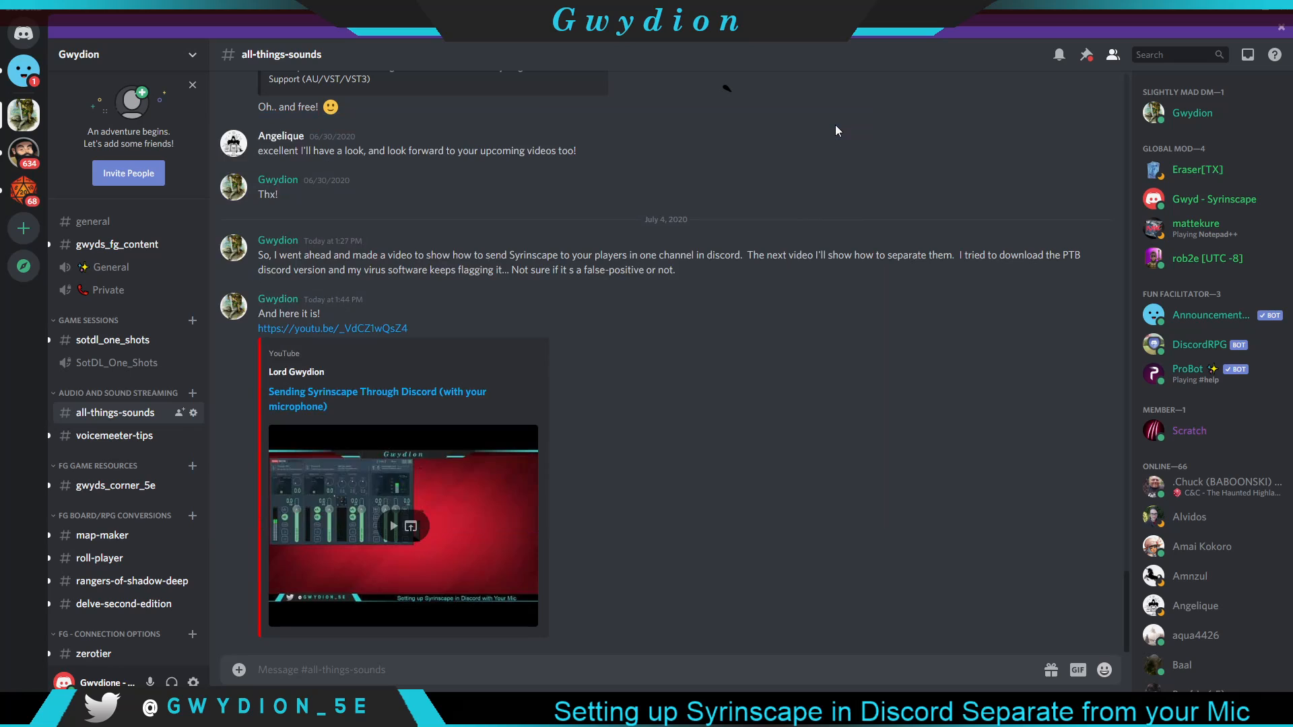
left_click(1243, 15)
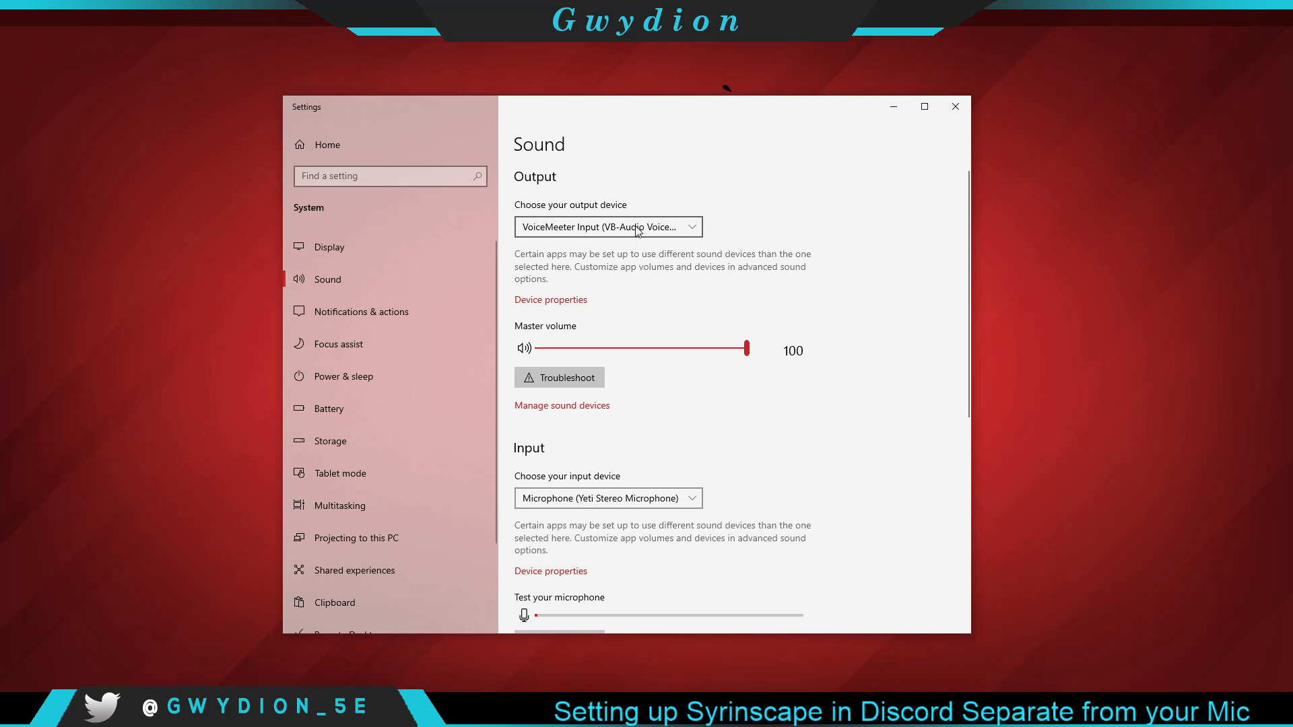
- Set the Windows sound output device to CABLE-B Input (VB-Audio Cable B), and open the Barghest Battle soundset in Syrinscape
left_click(690, 228)
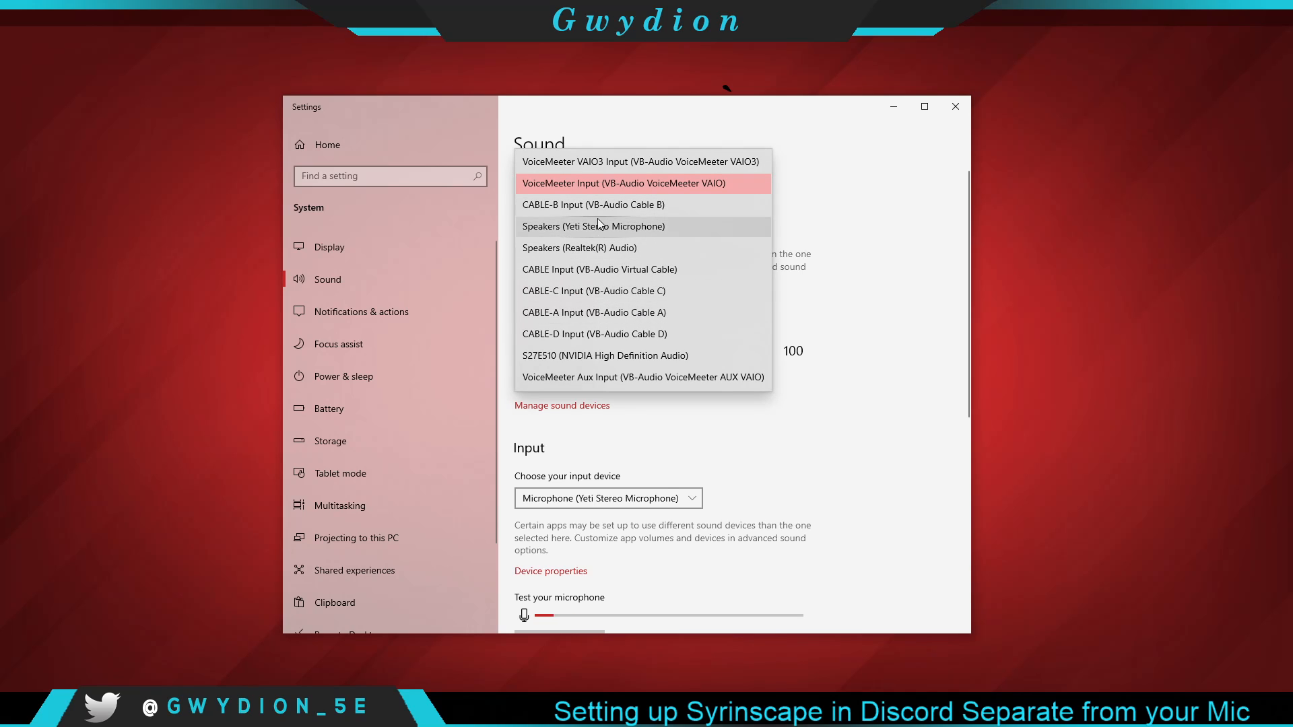
left_click(613, 206)
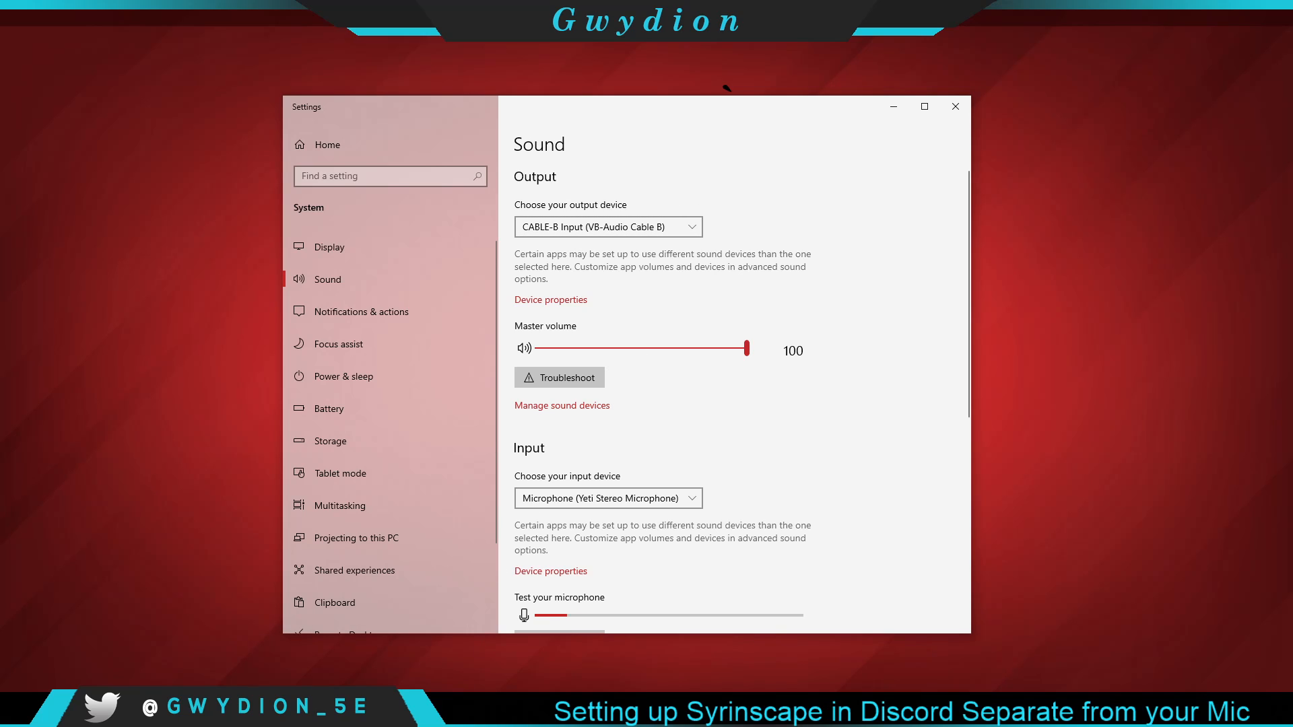
left_click(525, 714)
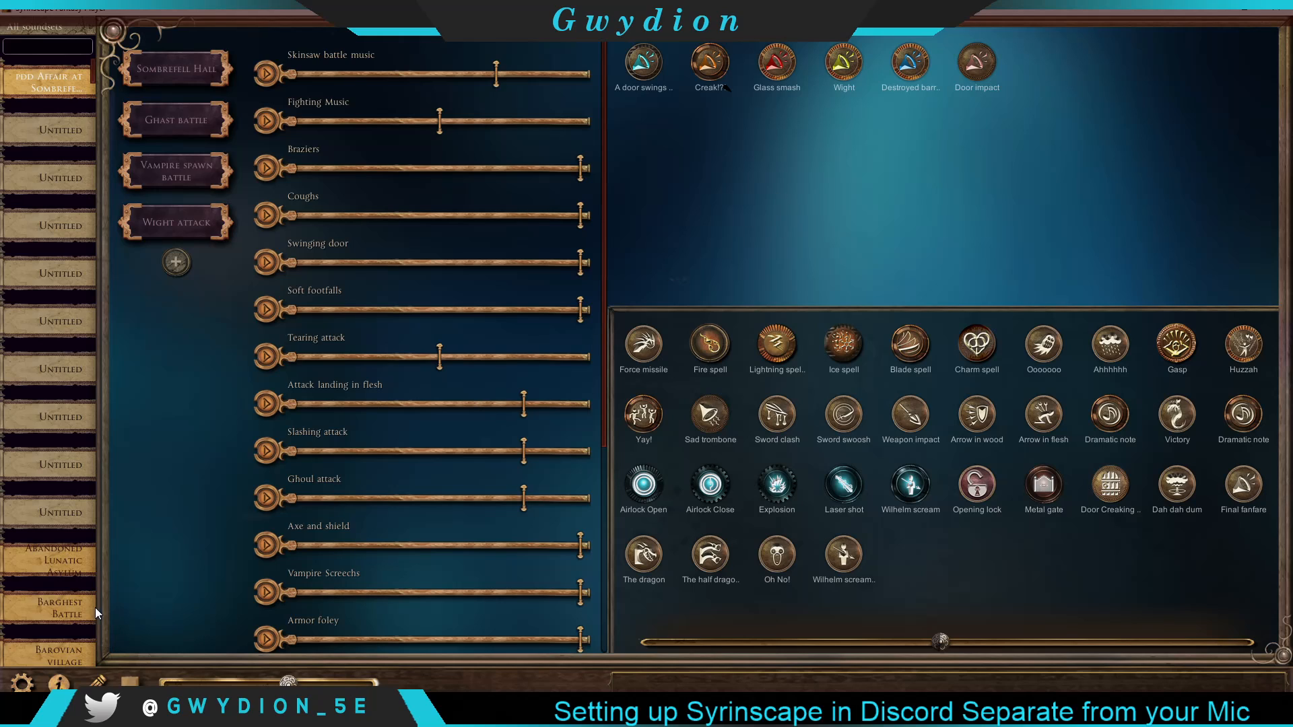
left_click(69, 607)
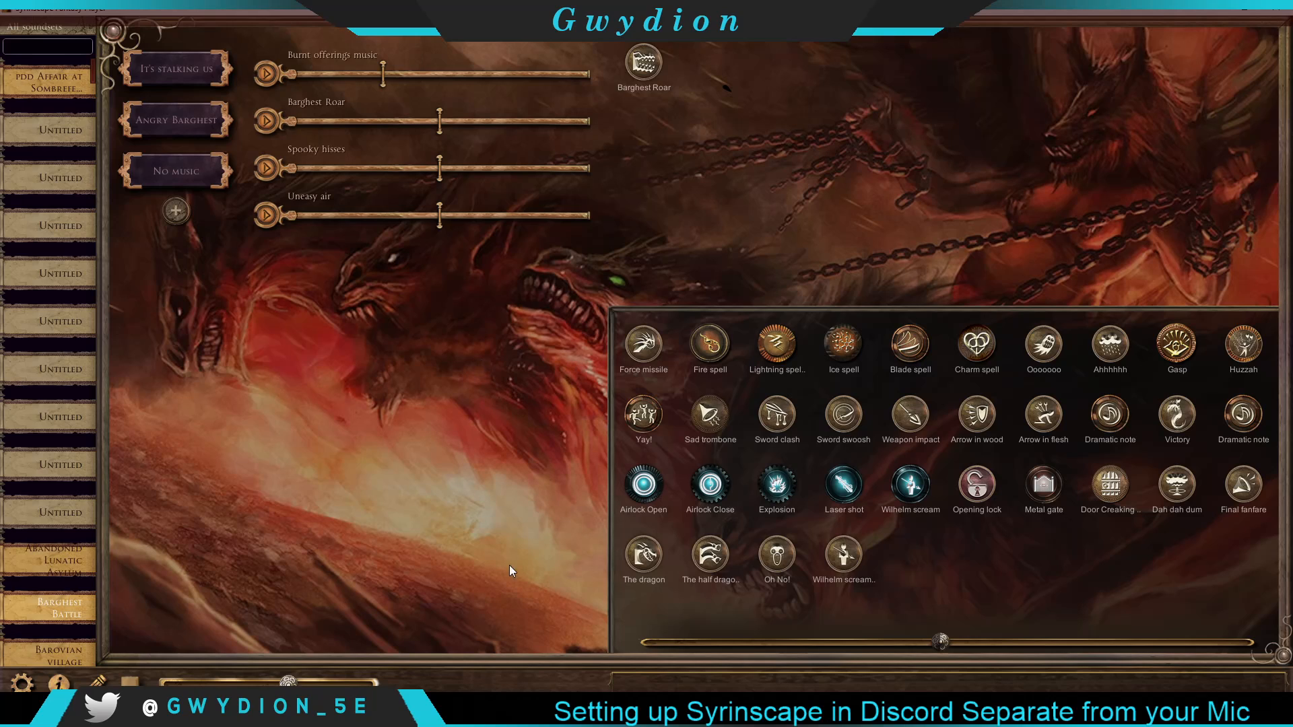
- Switch to the Windows Sound settings, set the output device to VoiceMeeter Input (VB-Audio VoiceMeeter VAIO), and close Settings
left_click(476, 711)
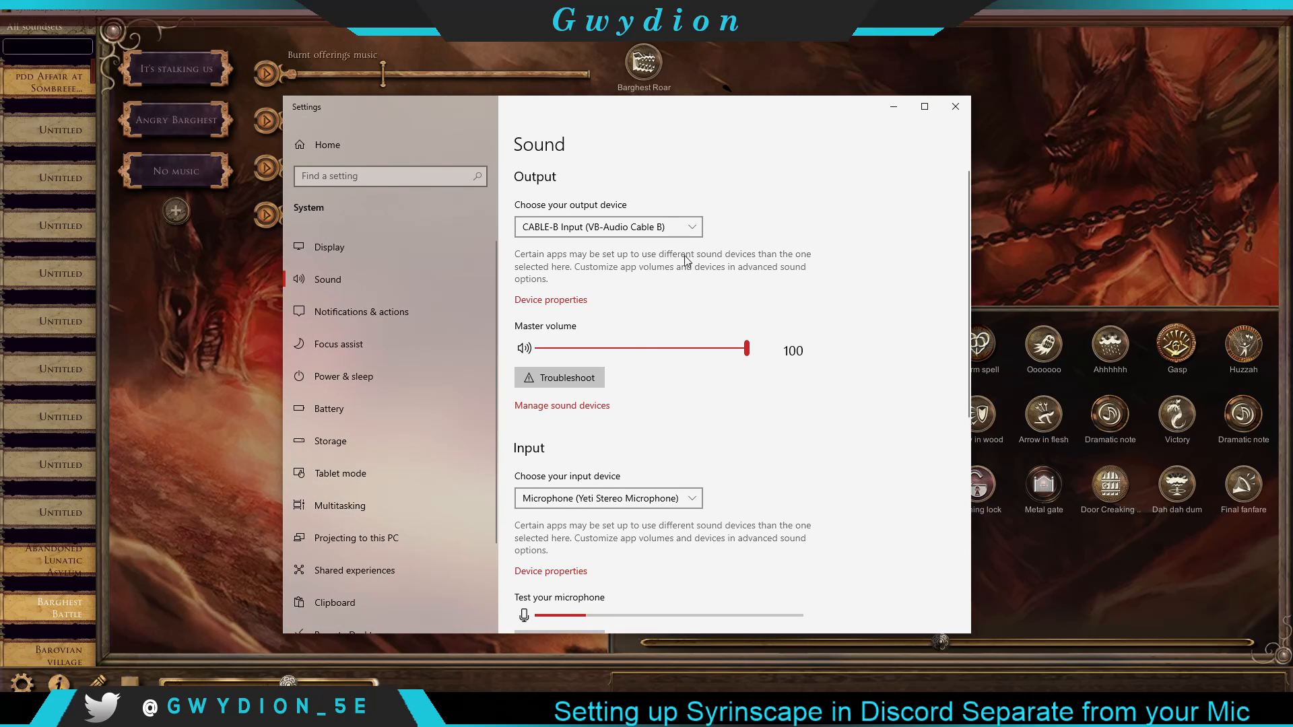
left_click(690, 236)
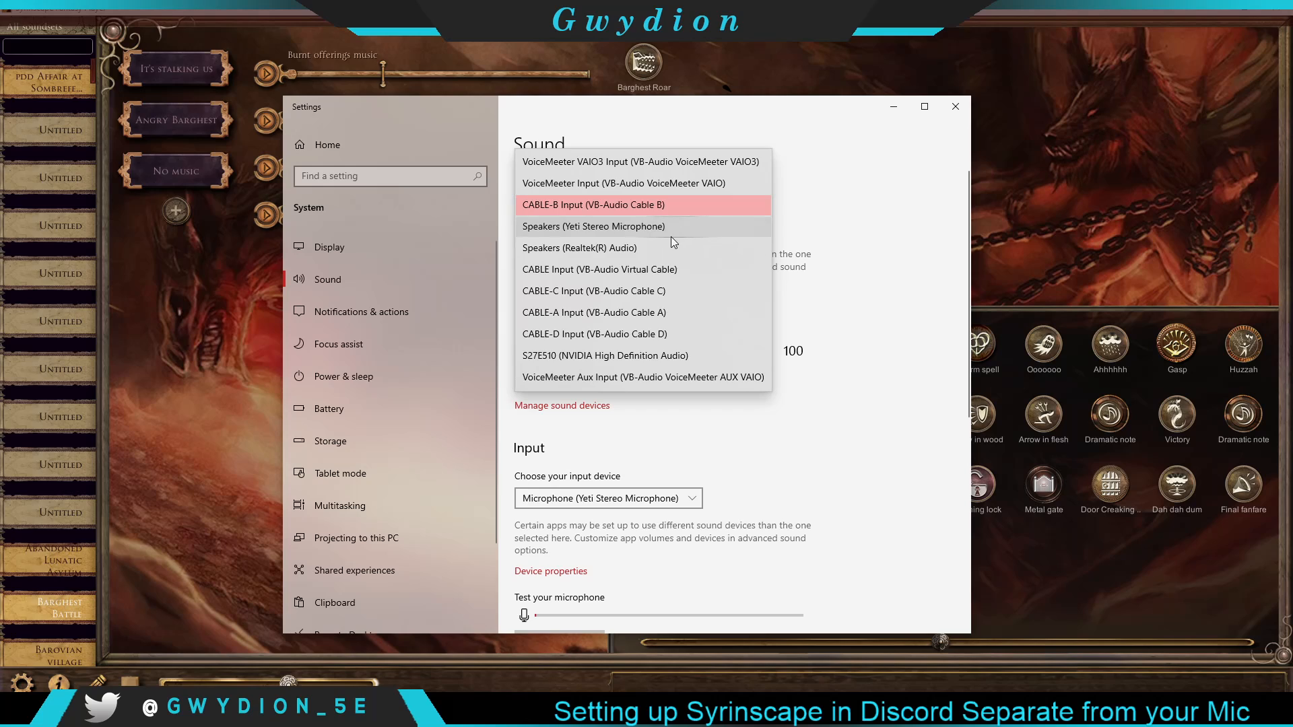
left_click(607, 183)
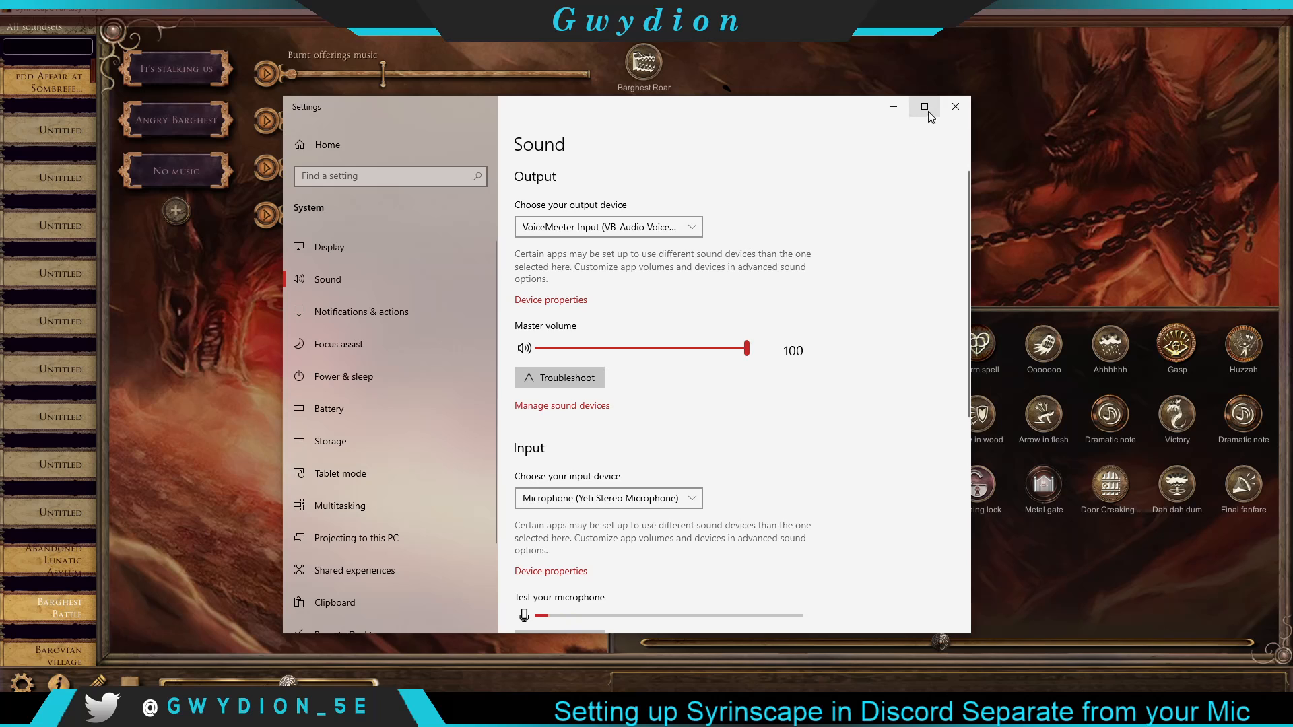
left_click(955, 107)
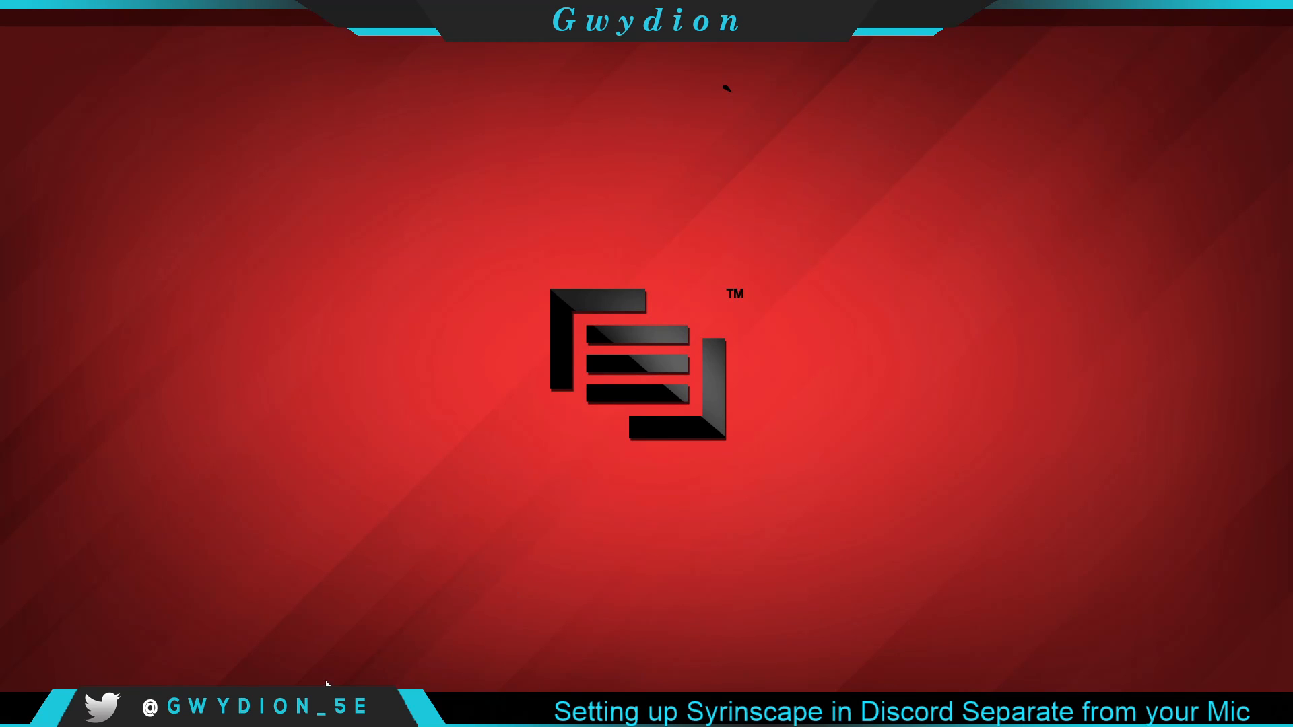
- Join the General voice channel from both the regular Discord client and Discord Canary
left_click(148, 711)
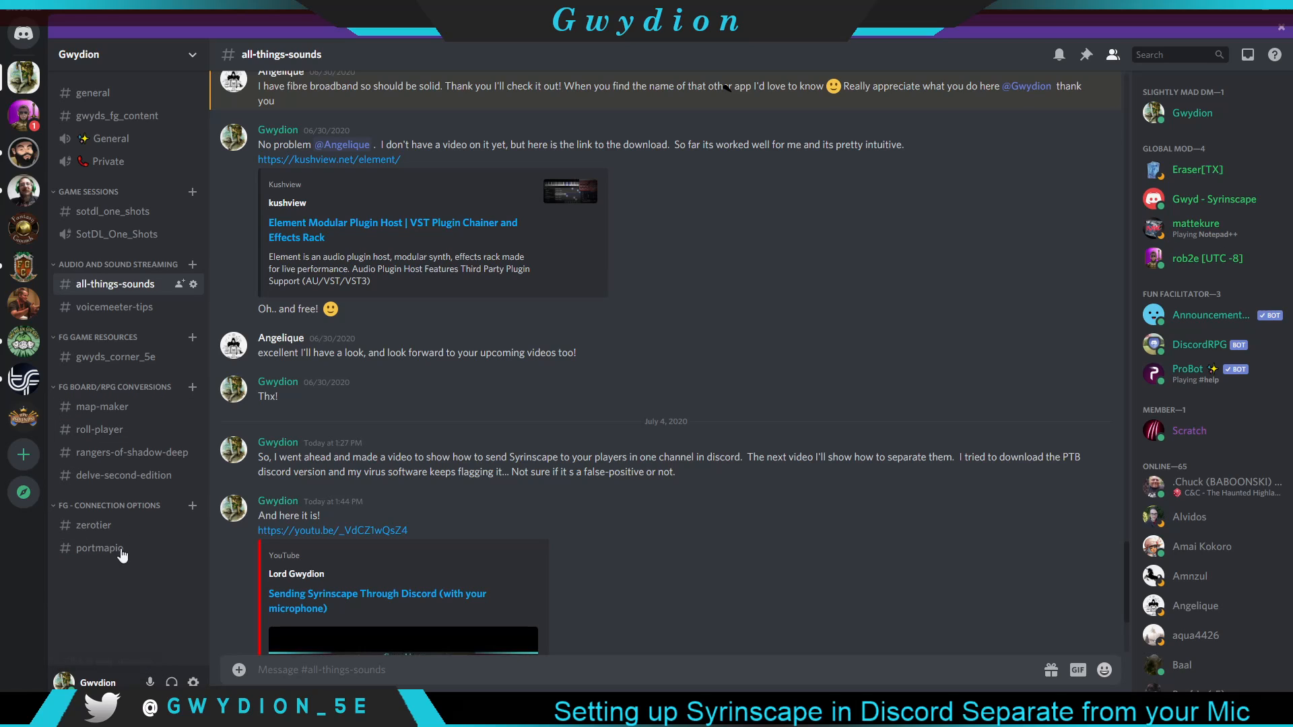
left_click(107, 141)
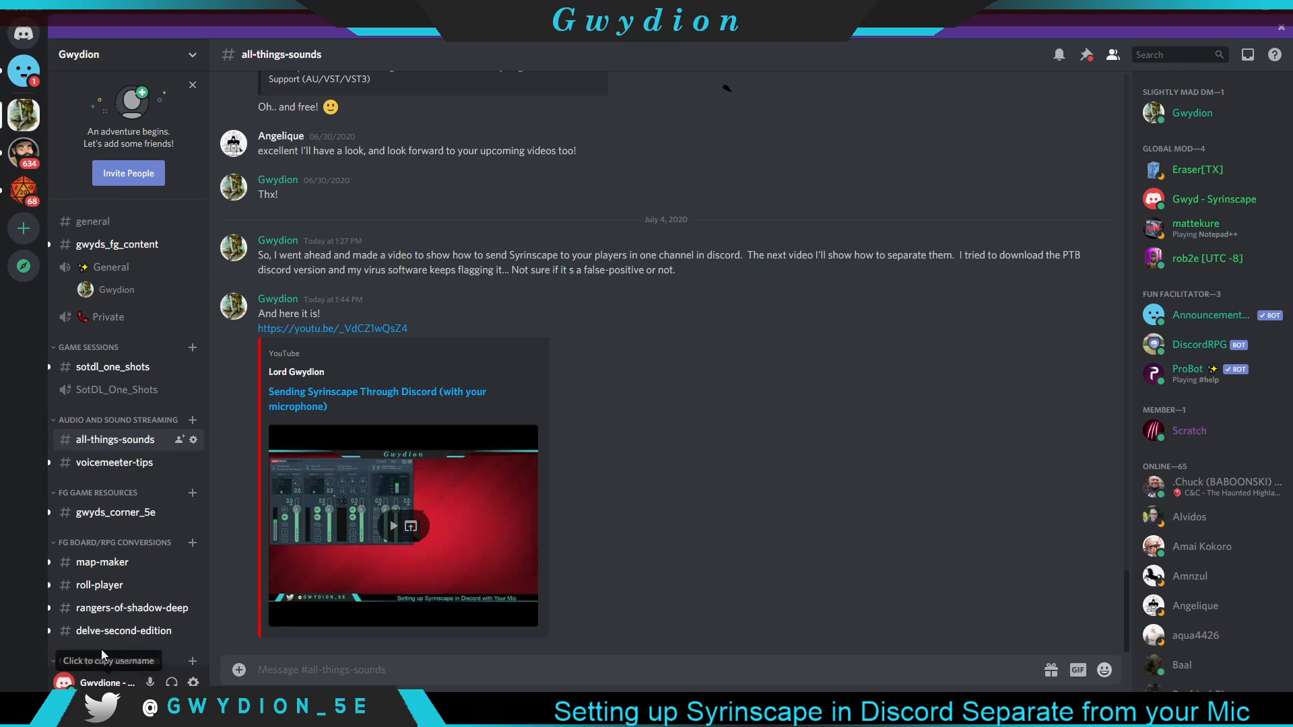
left_click(111, 267)
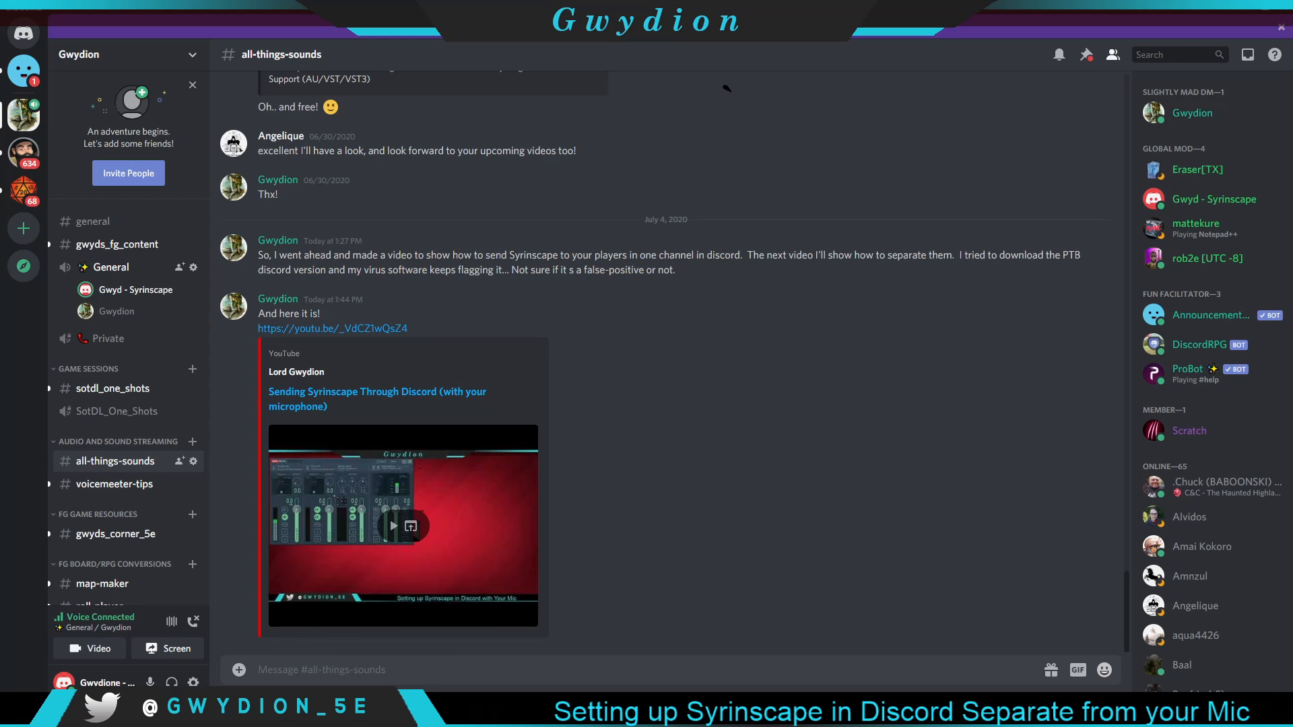
- Check Discord Canary's voice input and output devices and the Discord strip's A1 routing in Voicemeeter Banana
left_click(648, 712)
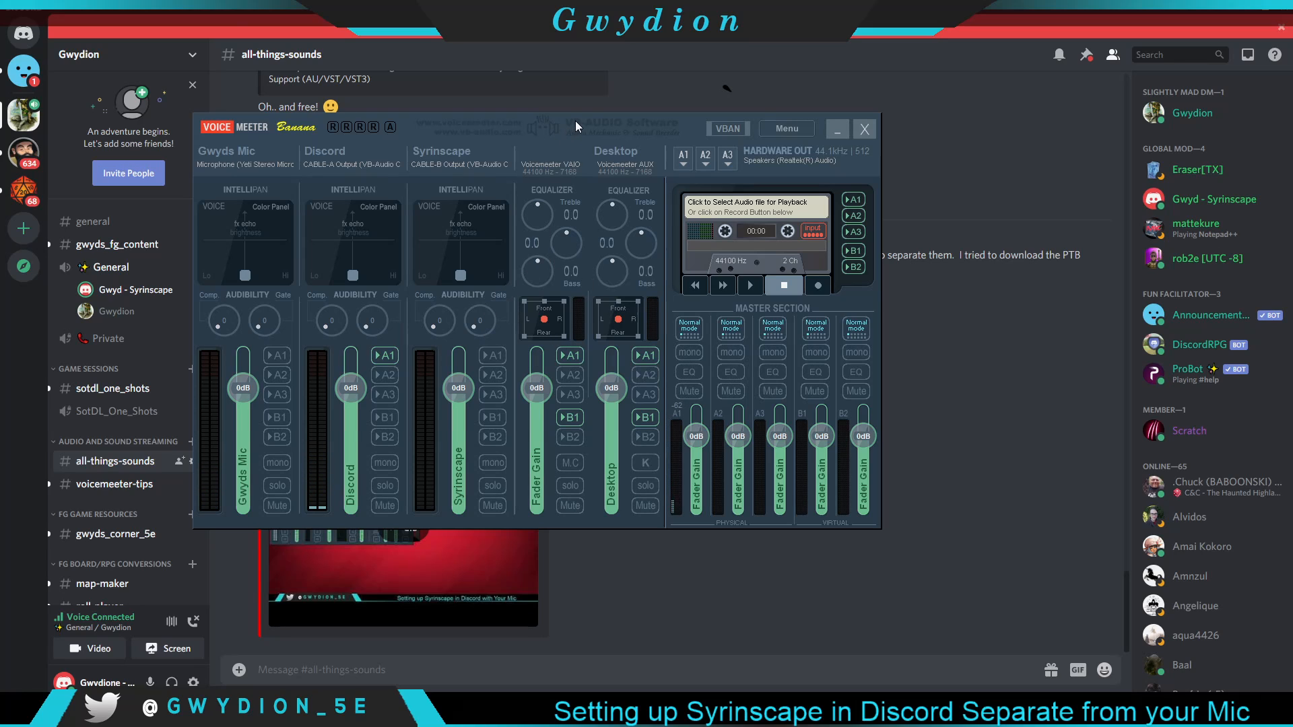
left_click(193, 682)
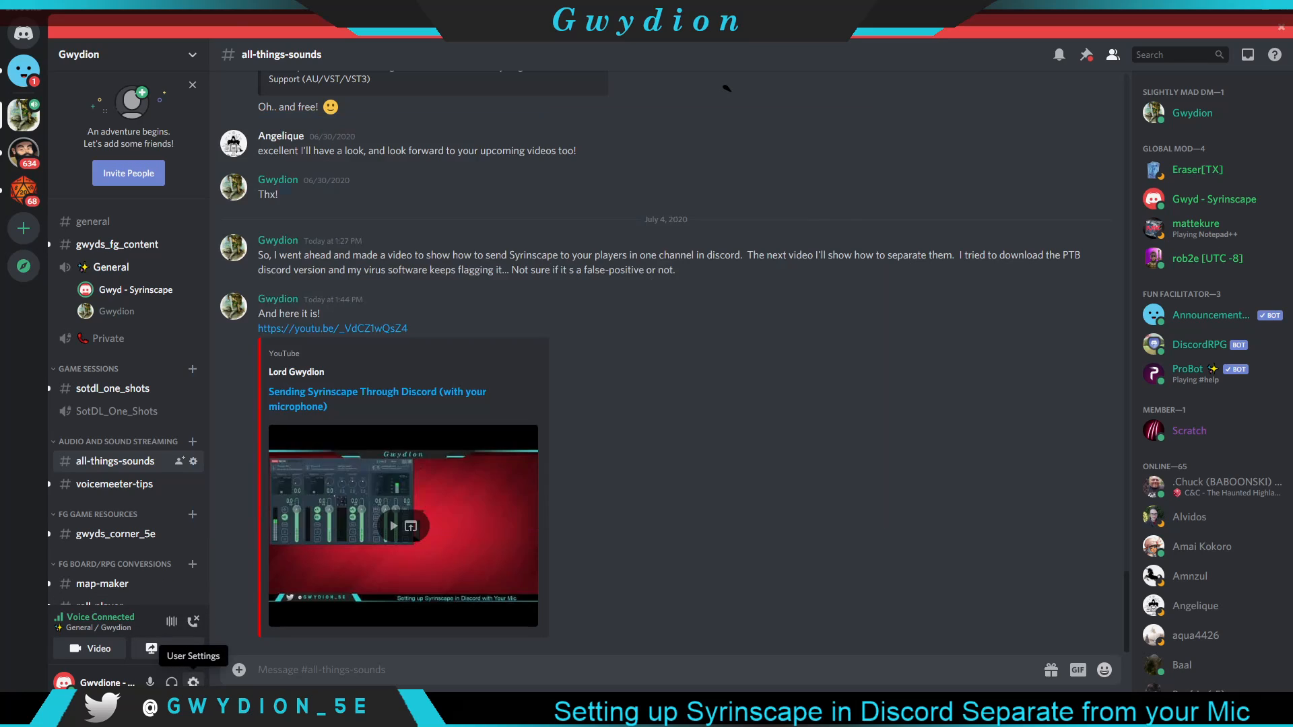
left_click(351, 330)
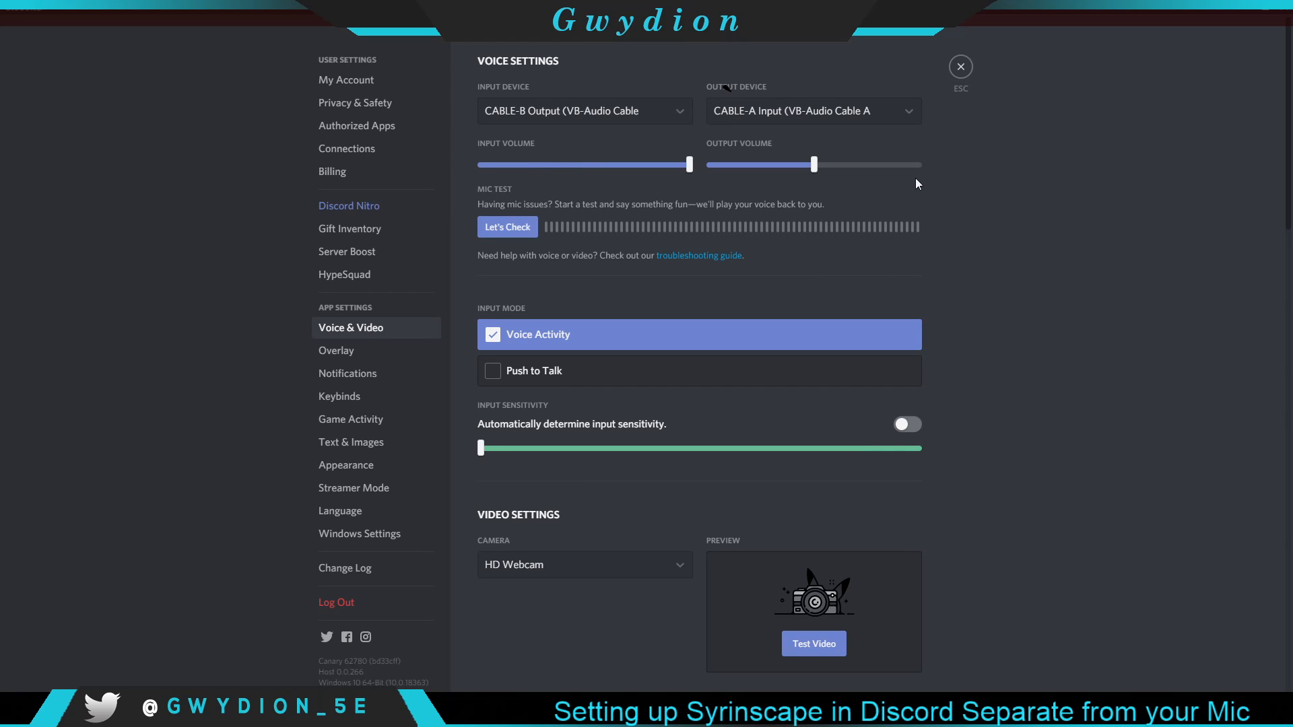
key("Escape")
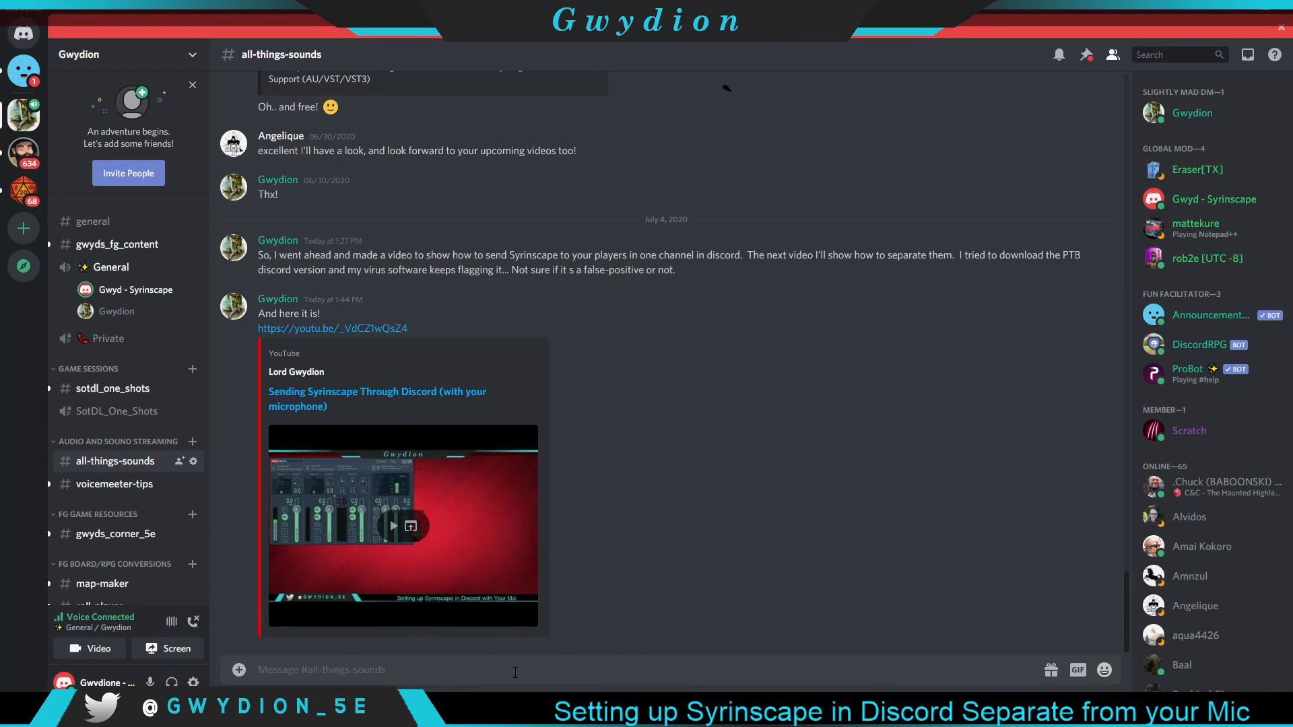
key("alt+Tab")
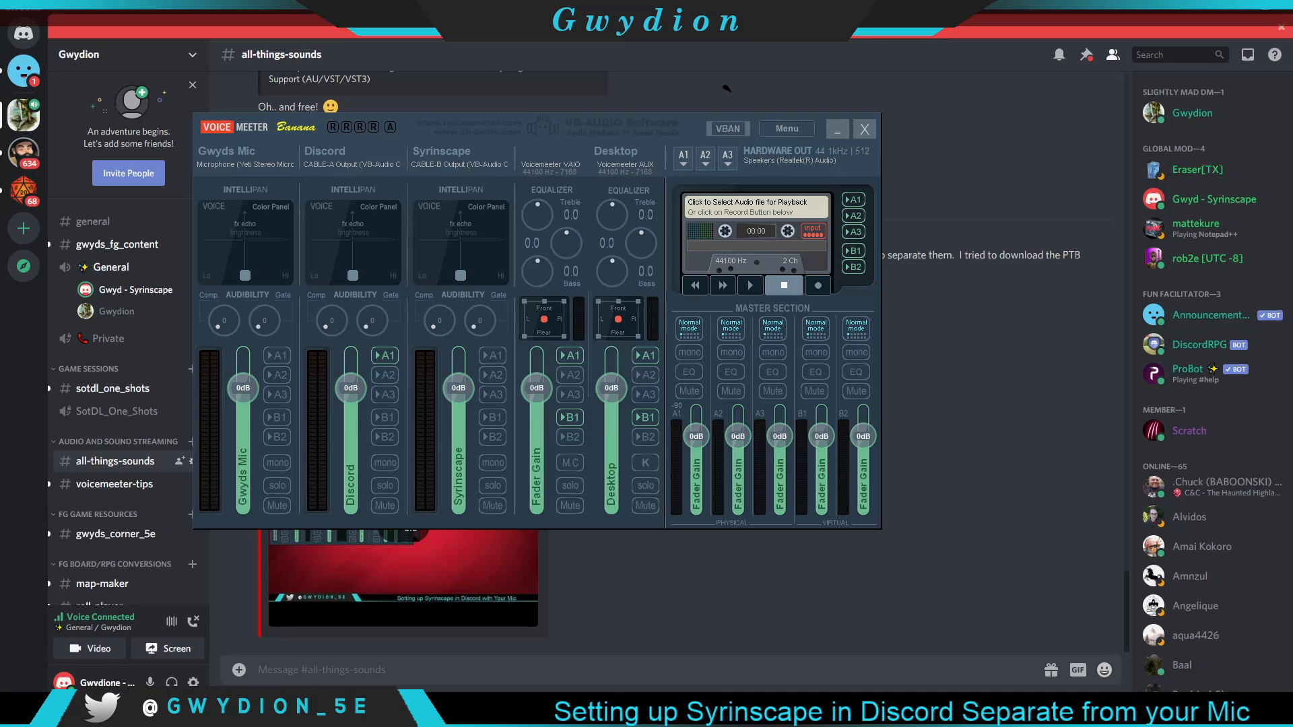
left_click(389, 355)
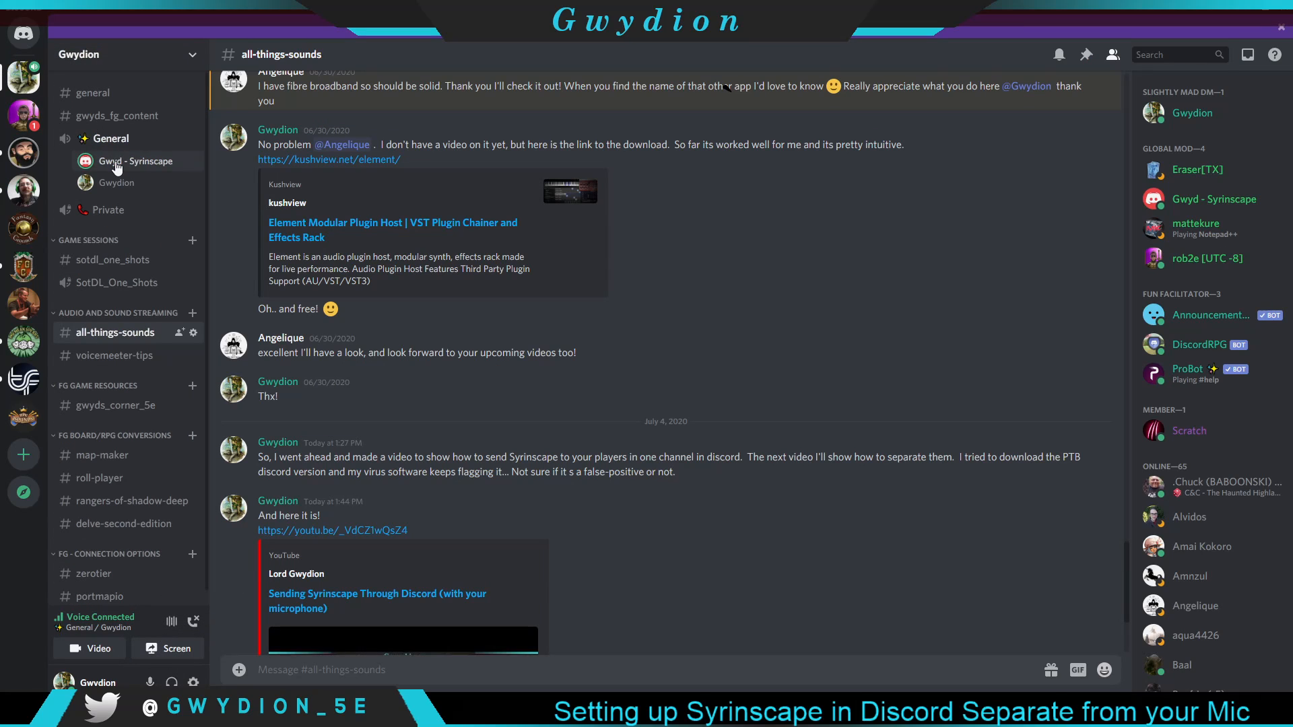
- Check Discord Canary's Voice & Video input and output devices and the main account's entry in the General voice channel
left_click(115, 185)
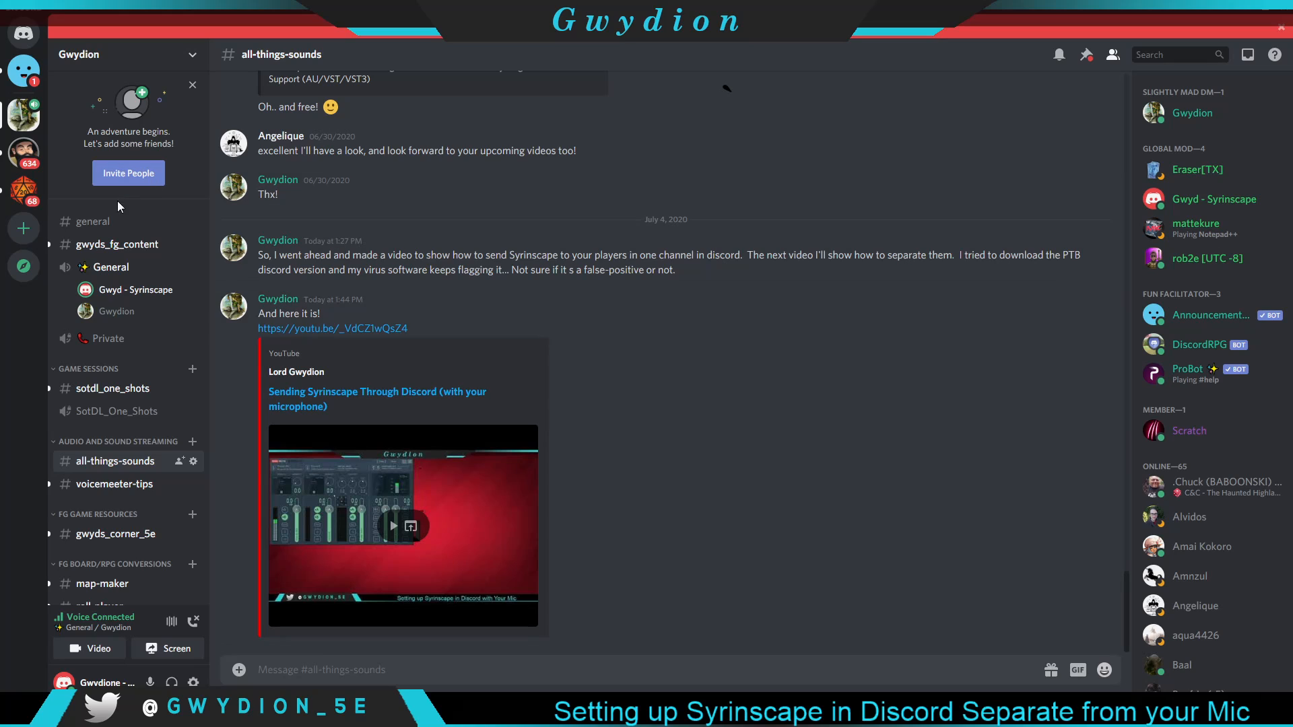
left_click(193, 682)
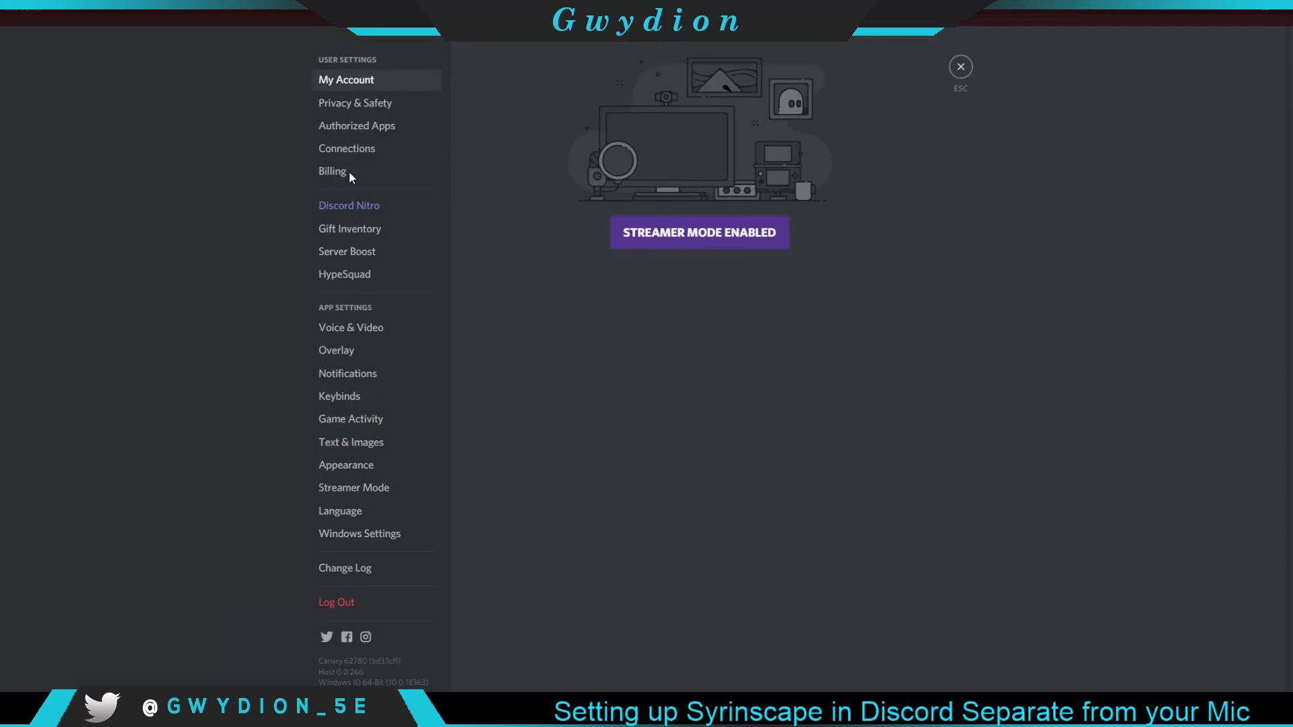
left_click(353, 330)
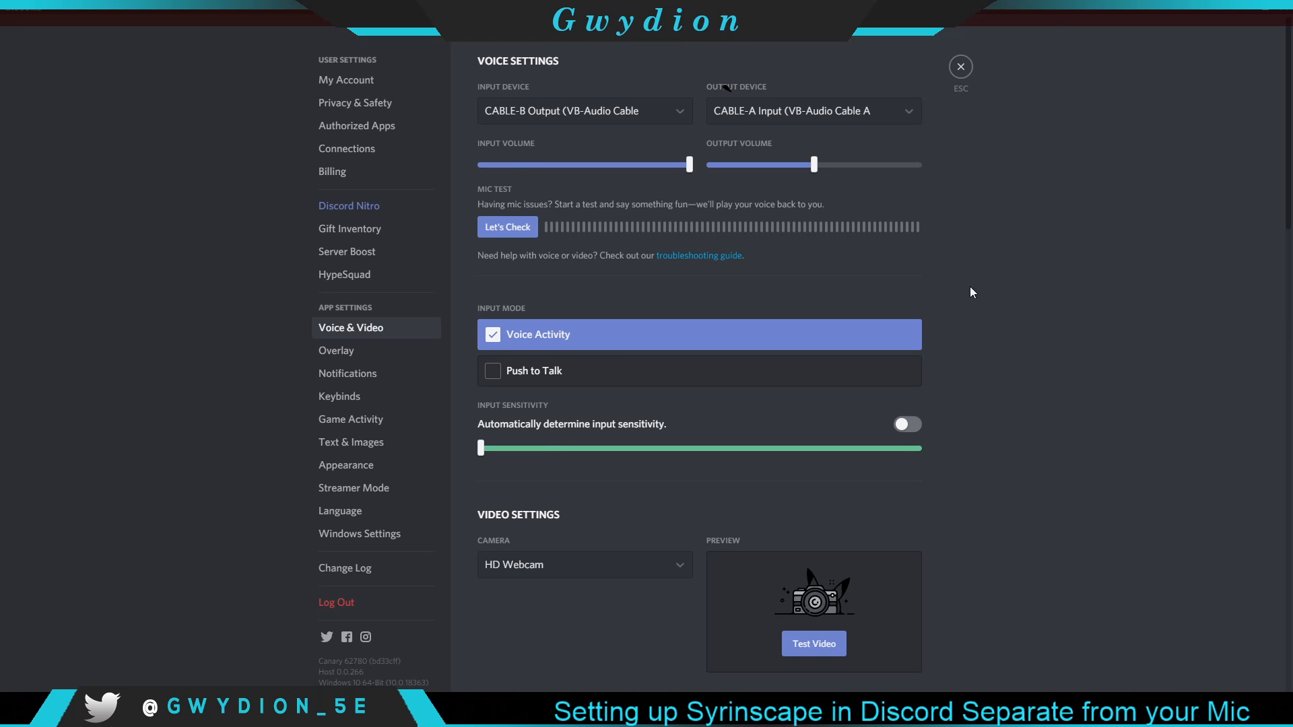
key("Escape")
left_click(128, 311)
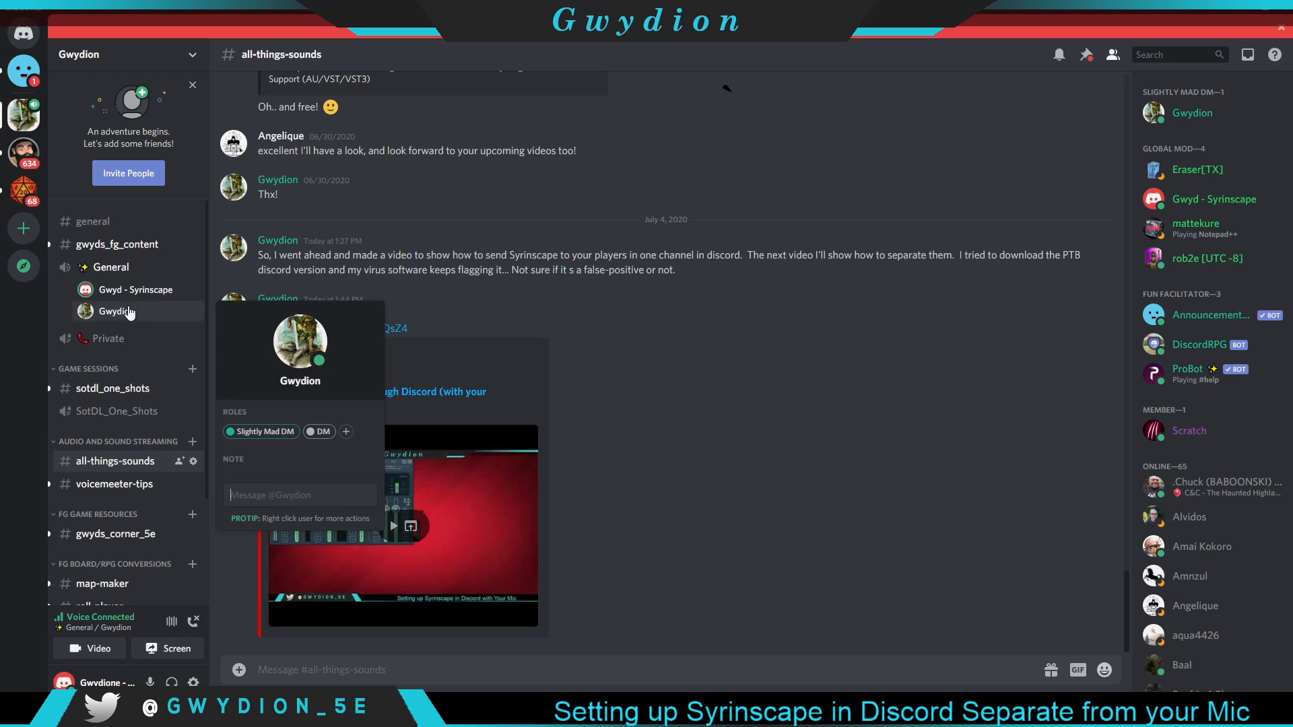
left_click(752, 504)
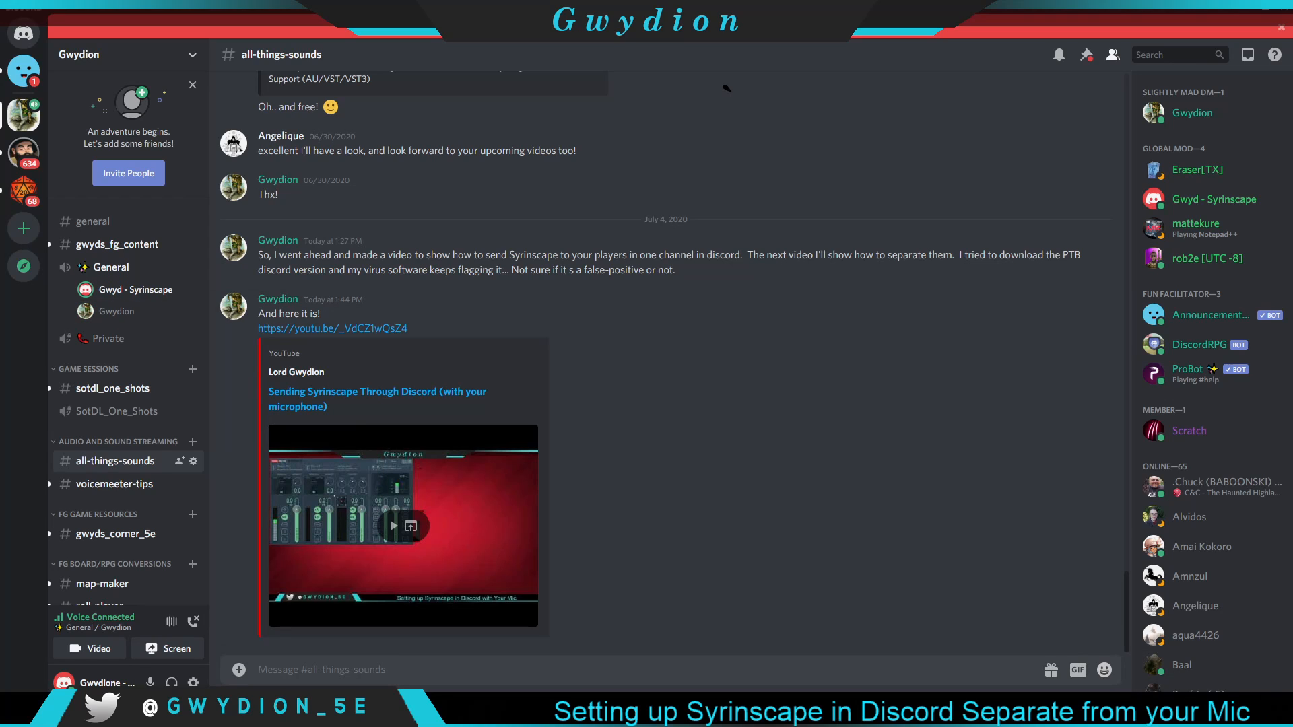
- Switch to Voicemeeter Banana, remove the input device selection from the microphone strip, and reposition the mixer window
key("alt+Tab")
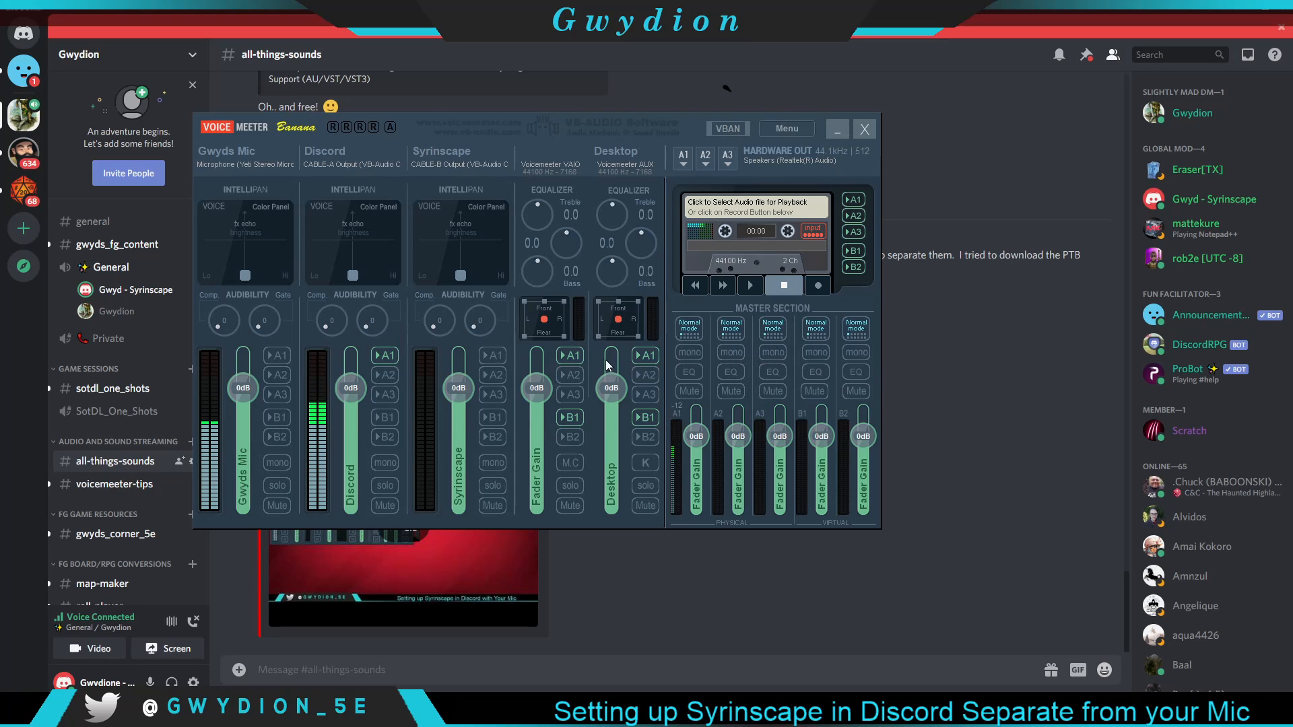
left_click(237, 154)
key("Return")
left_click(258, 164)
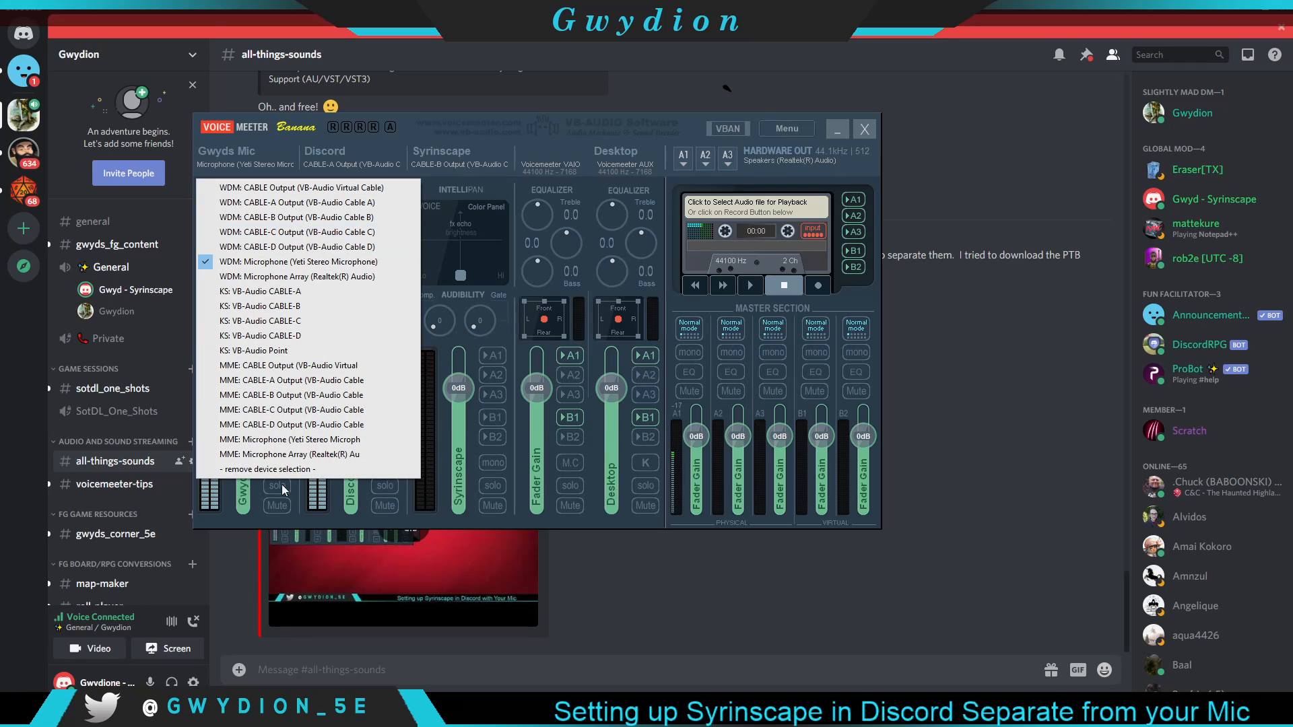
left_click(285, 467)
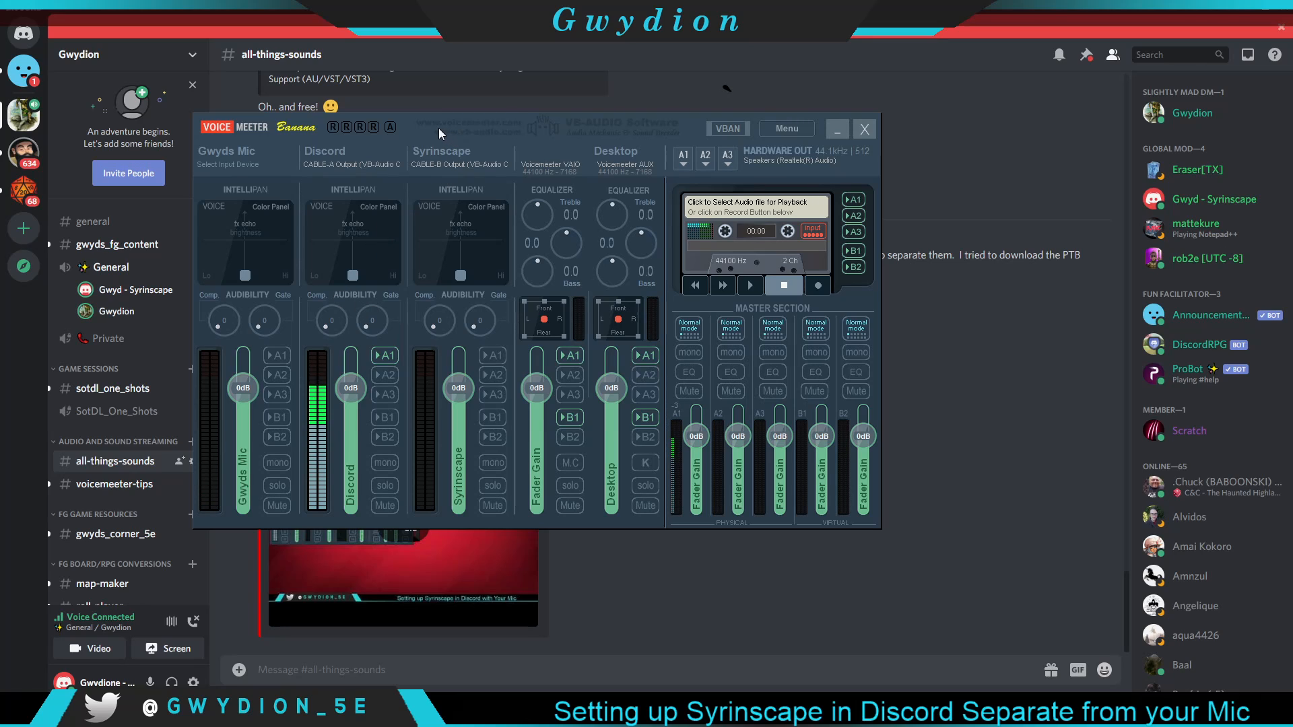
left_click_drag(429, 122, 616, 185)
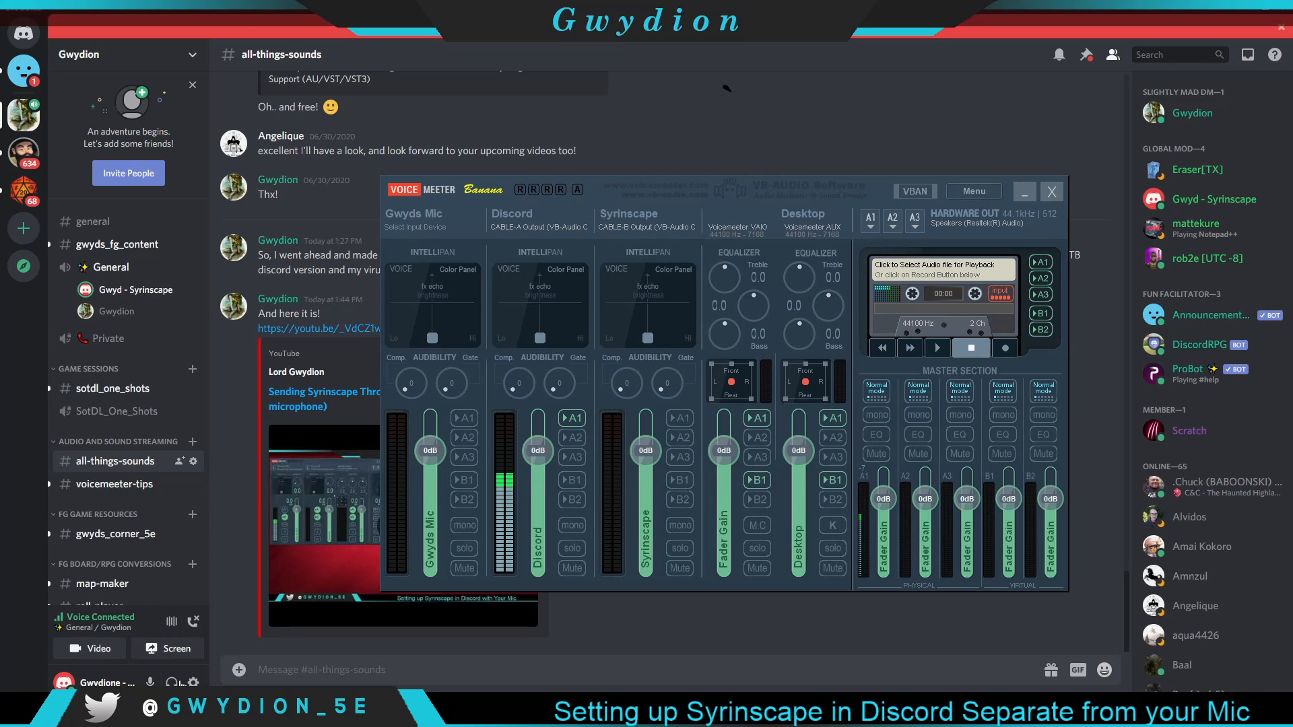
- Turn Discord Canary's output volume all the way down in Voice & Video, and close the settings
left_click(194, 682)
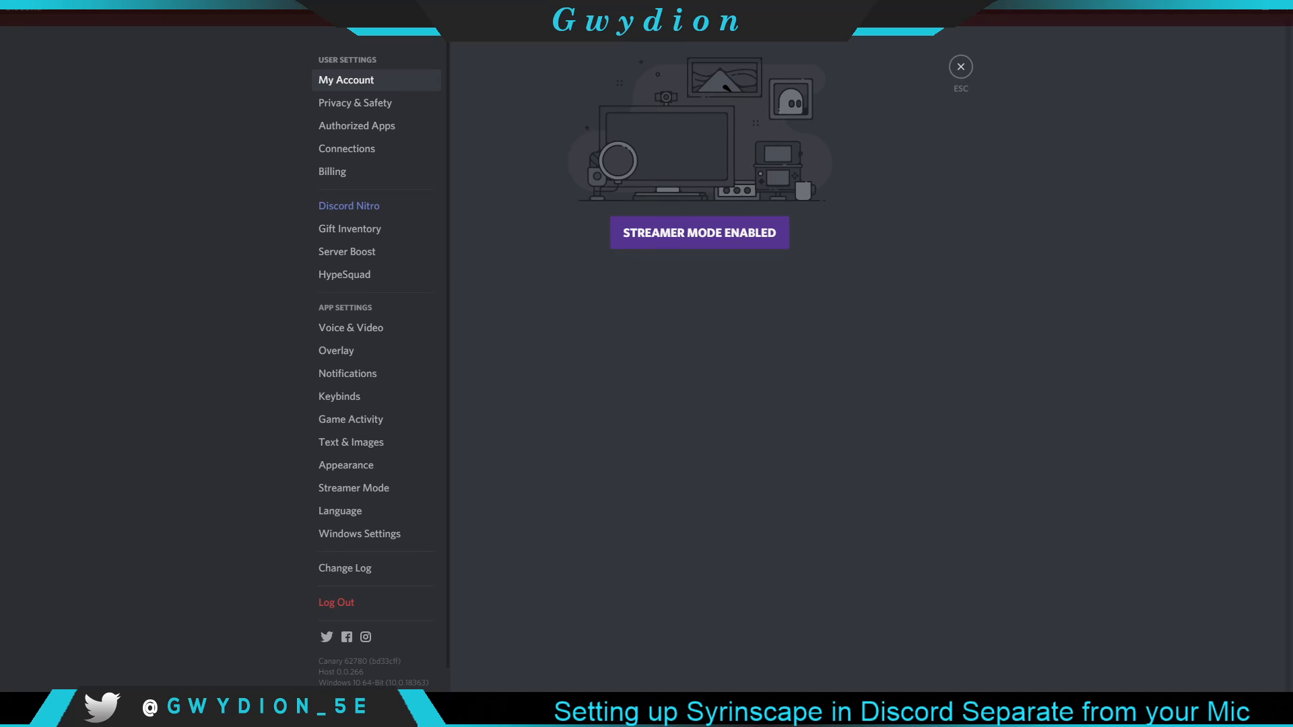
key("Escape")
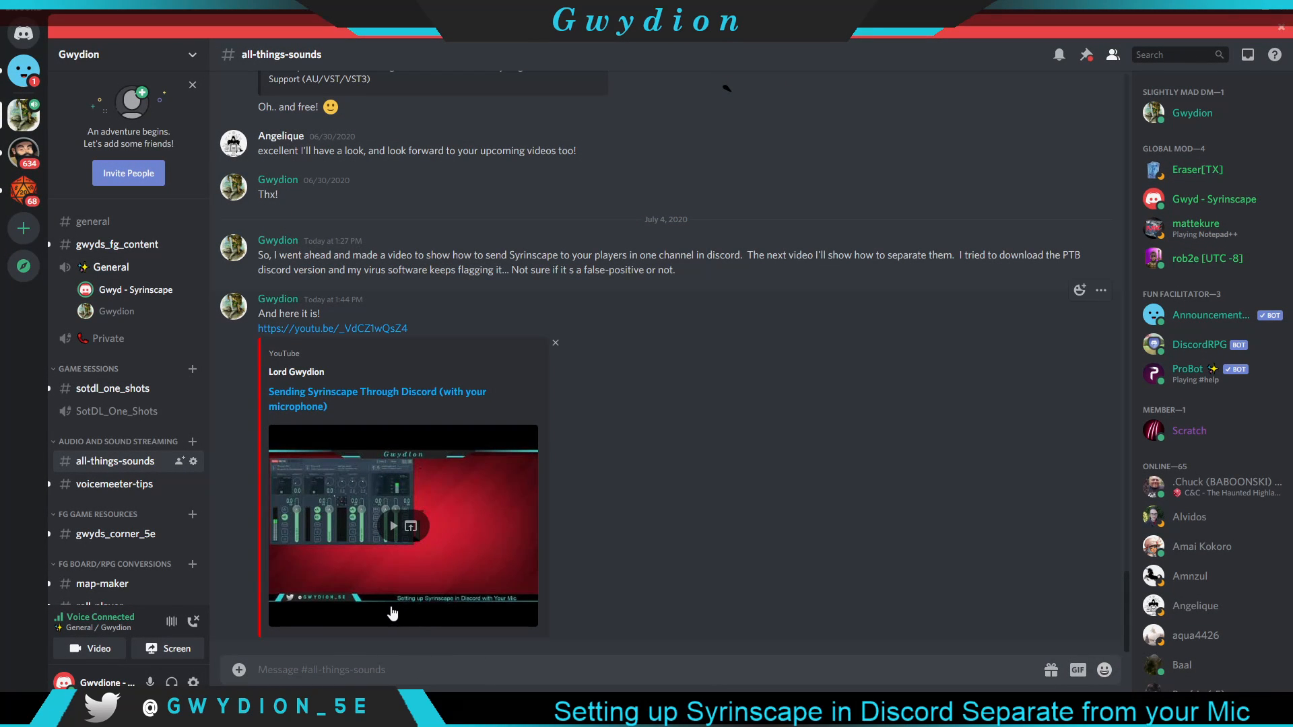
left_click(192, 682)
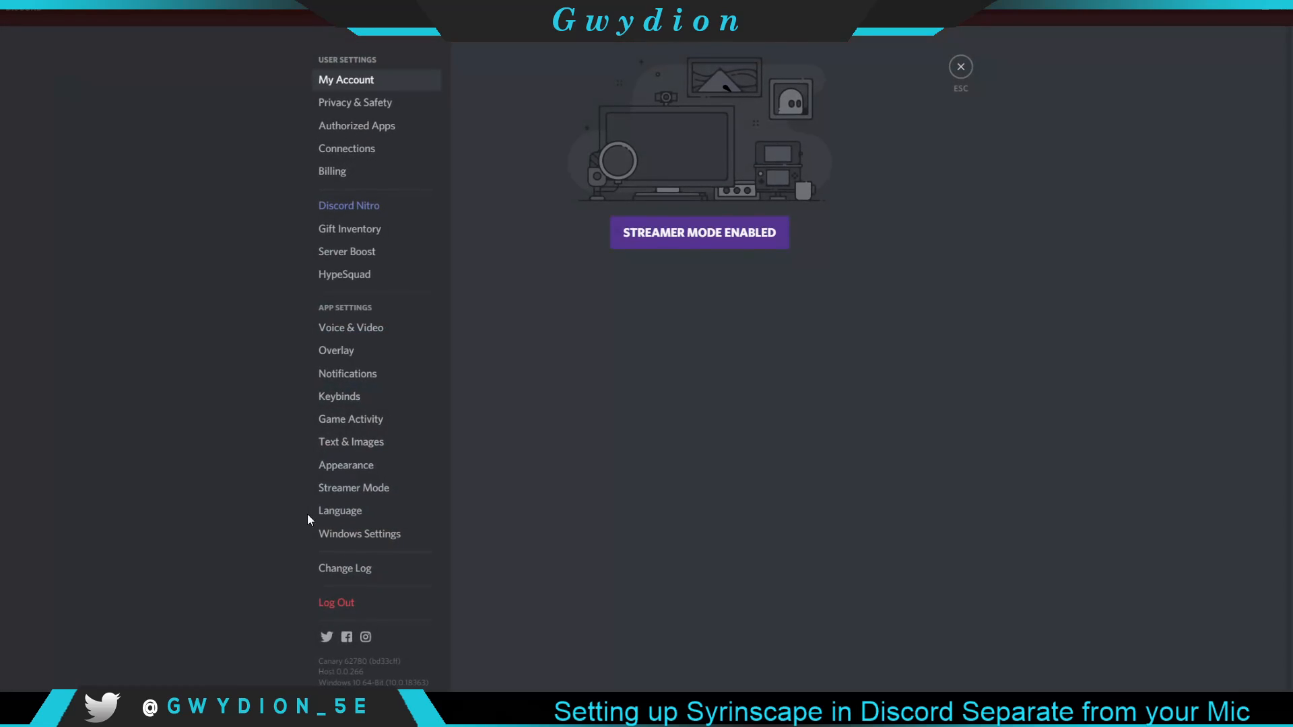
left_click(359, 330)
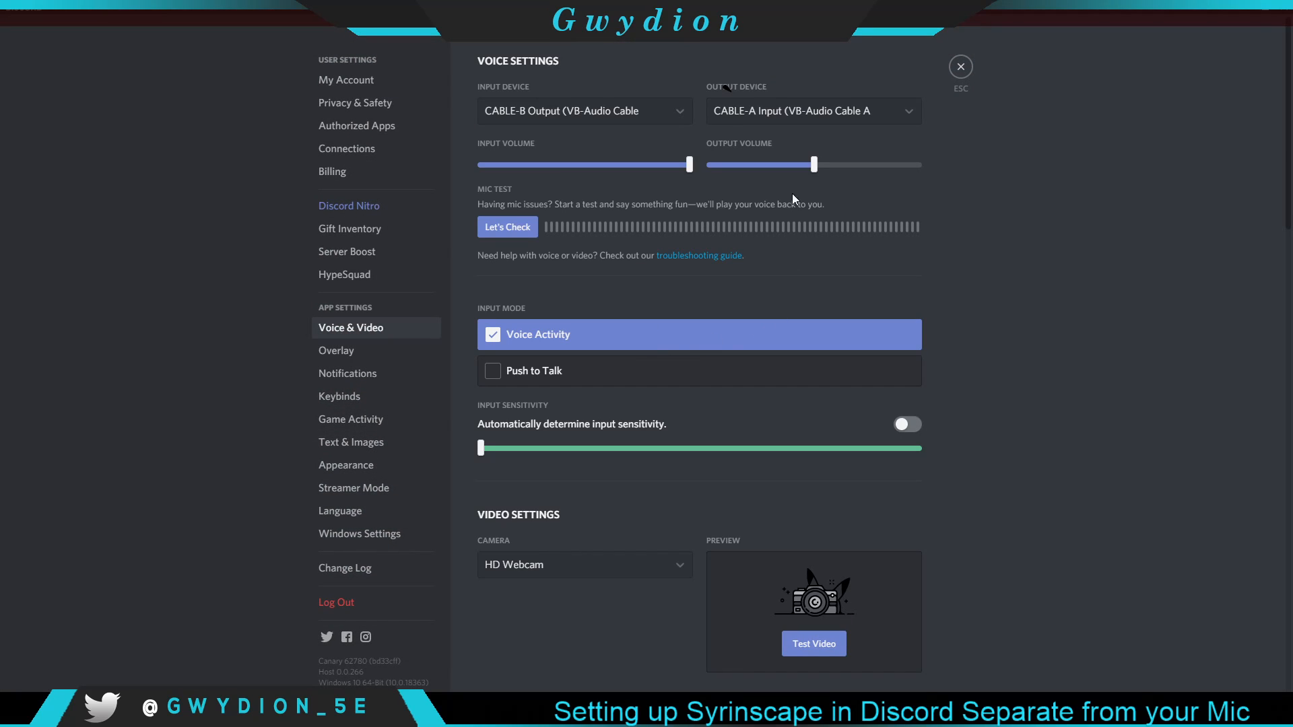
left_click_drag(812, 167, 646, 177)
left_click(961, 67)
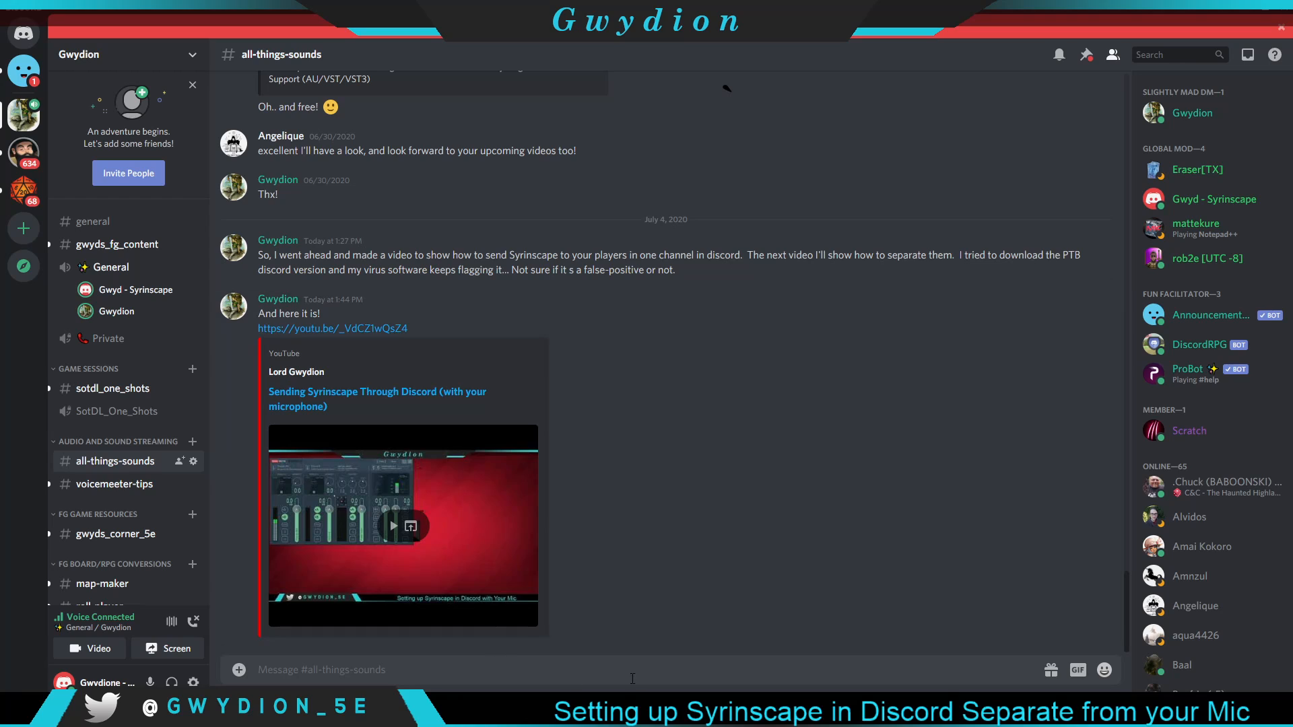
- Check the Discord strip's level in Voicemeeter Banana, minimize the mixer, and switch back to Discord Canary
key("alt+Tab")
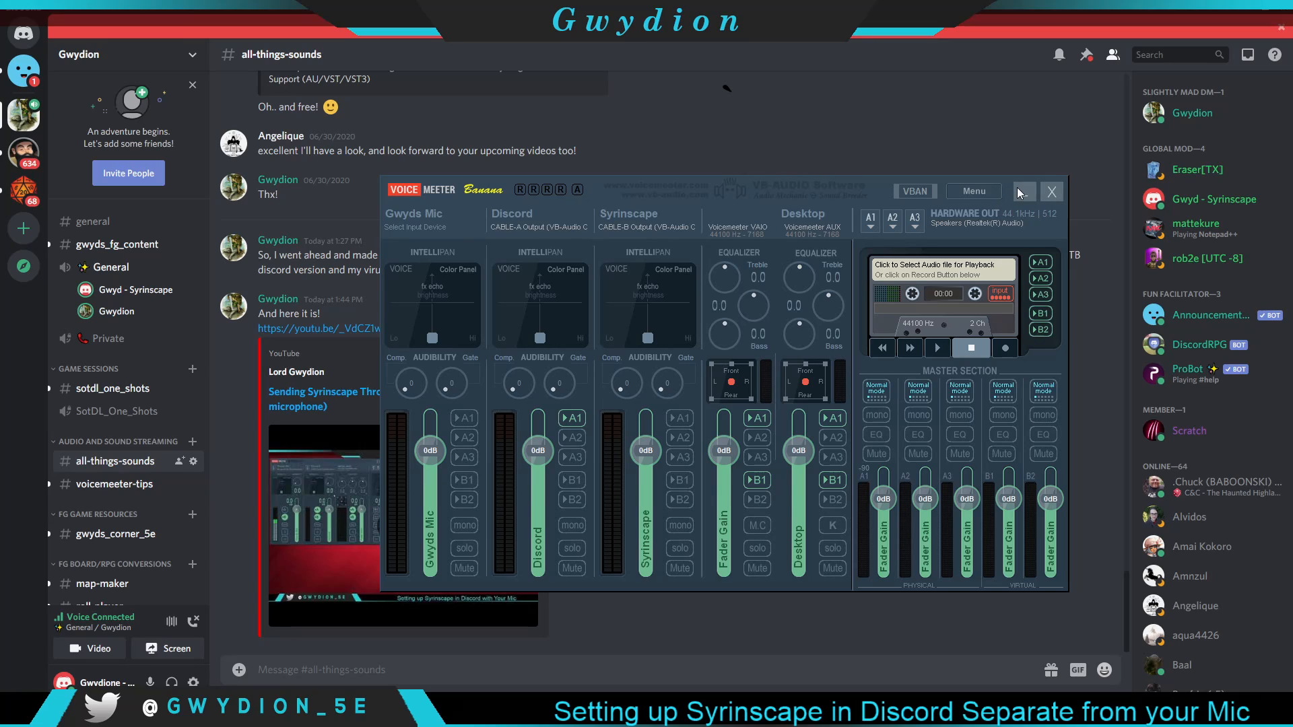
left_click(1018, 190)
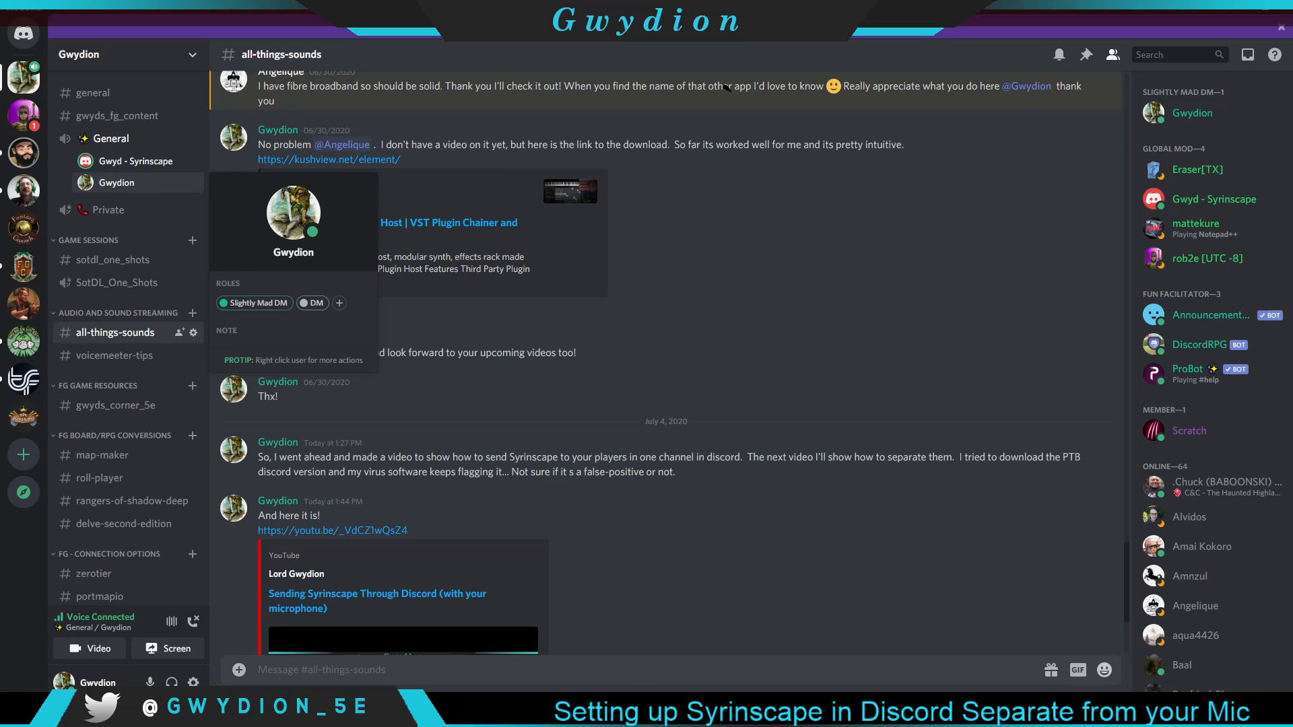
left_click(676, 710)
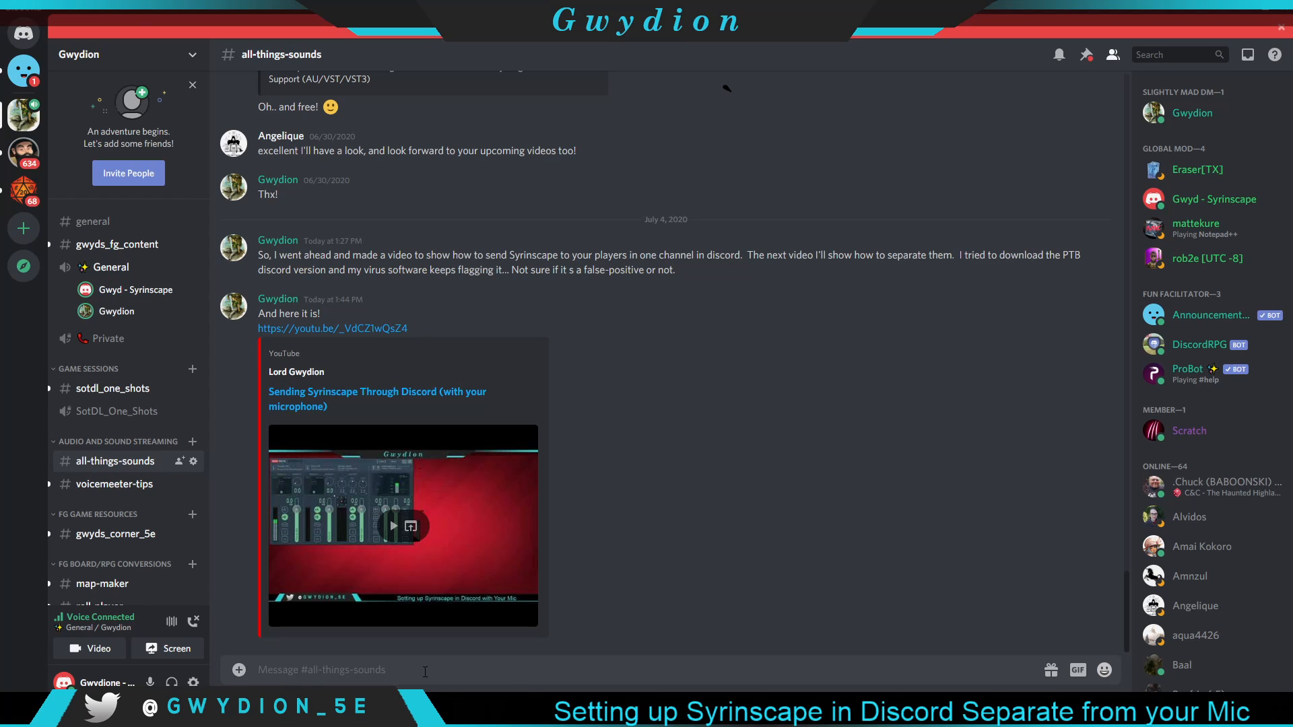
- Review Discord Canary's output volume, and check the Discord and Syrinscape strip levels in Voicemeeter Banana
left_click(194, 682)
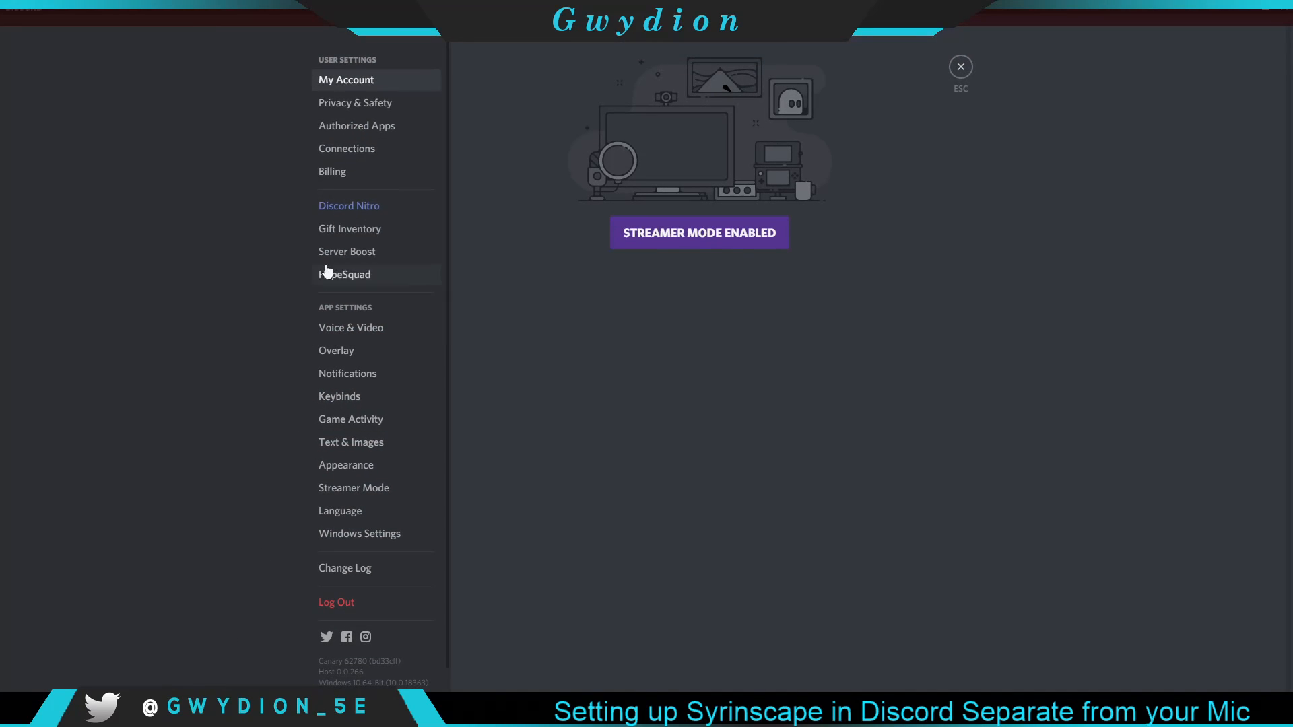
left_click(366, 328)
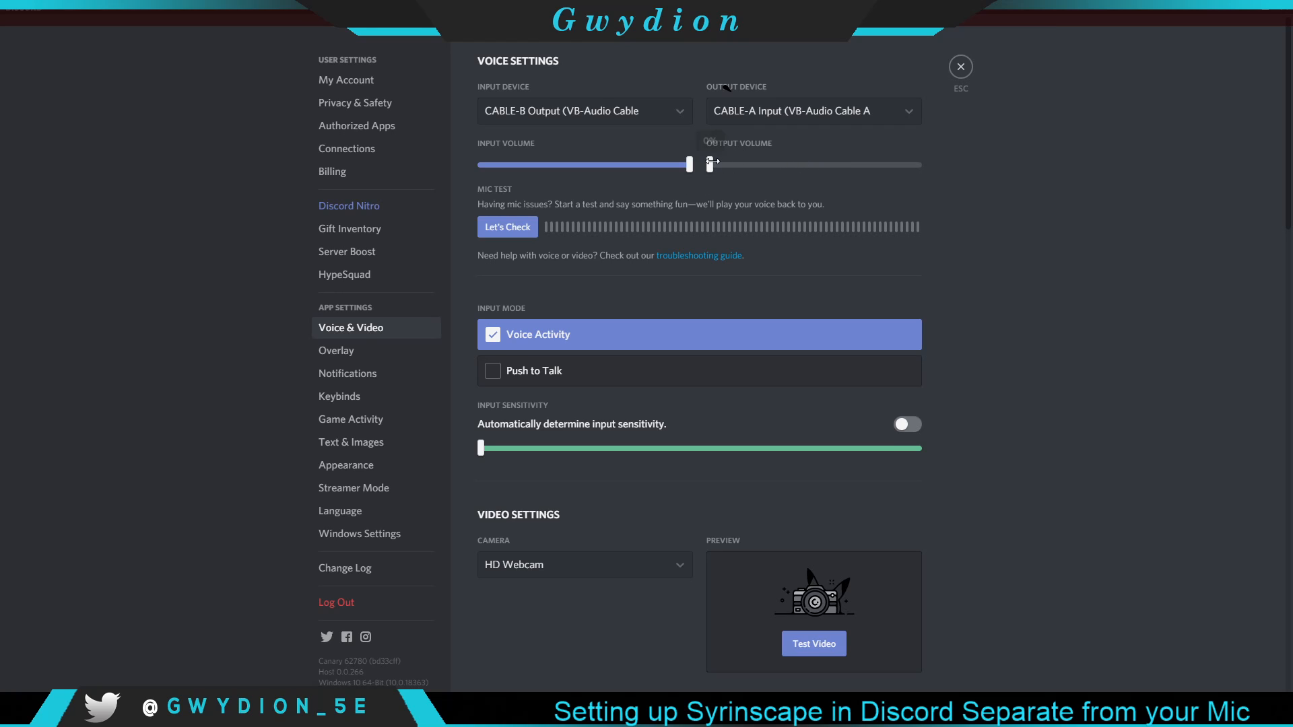
left_click(959, 68)
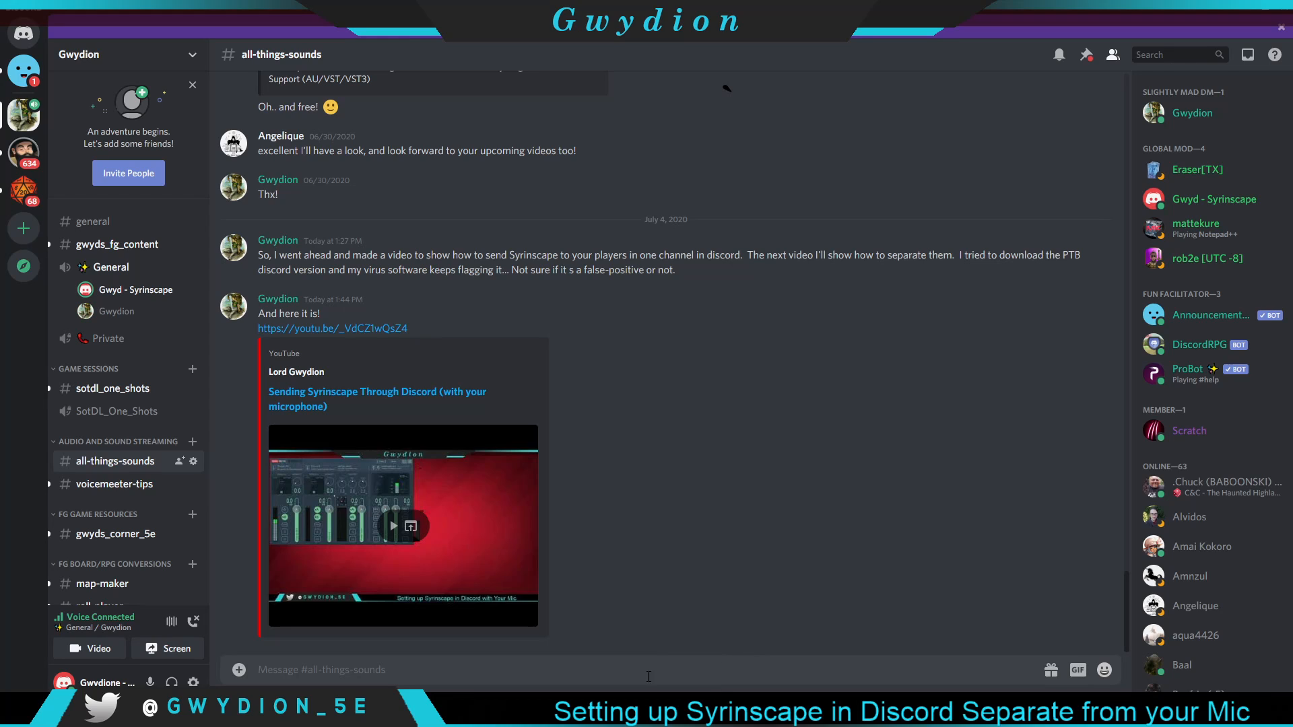
left_click(438, 713)
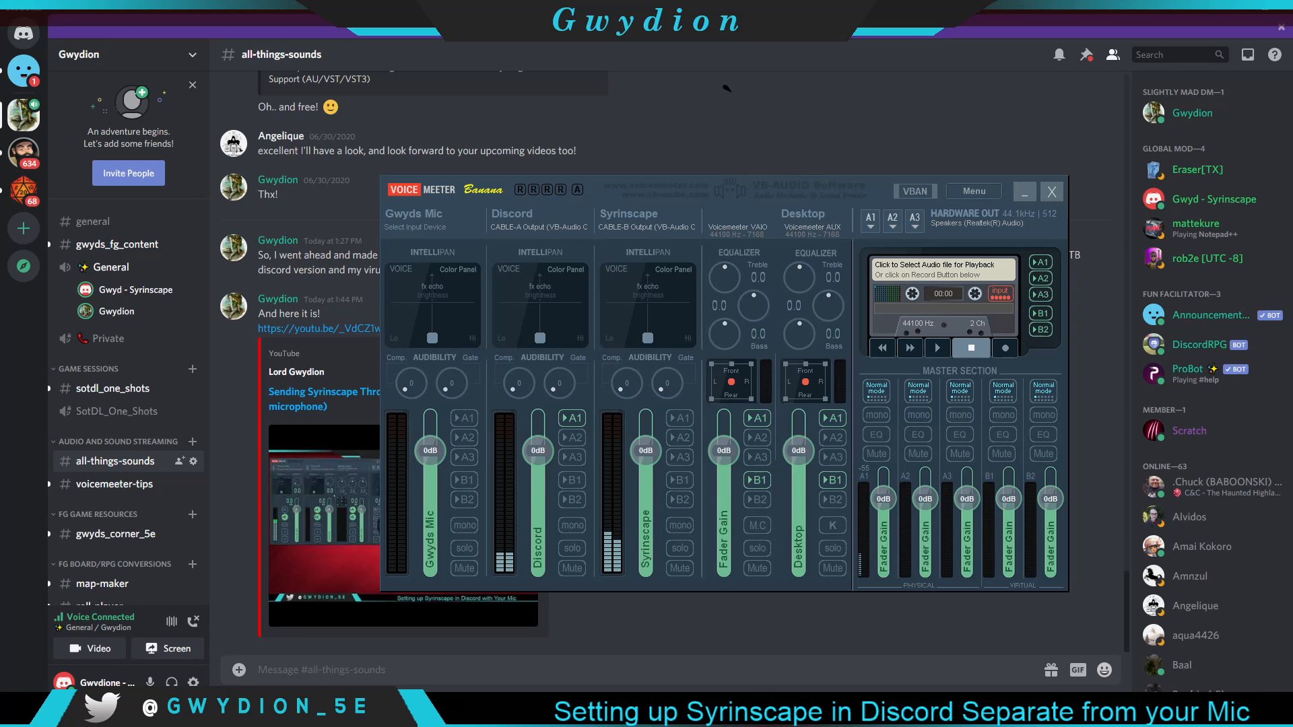
left_click(330, 712)
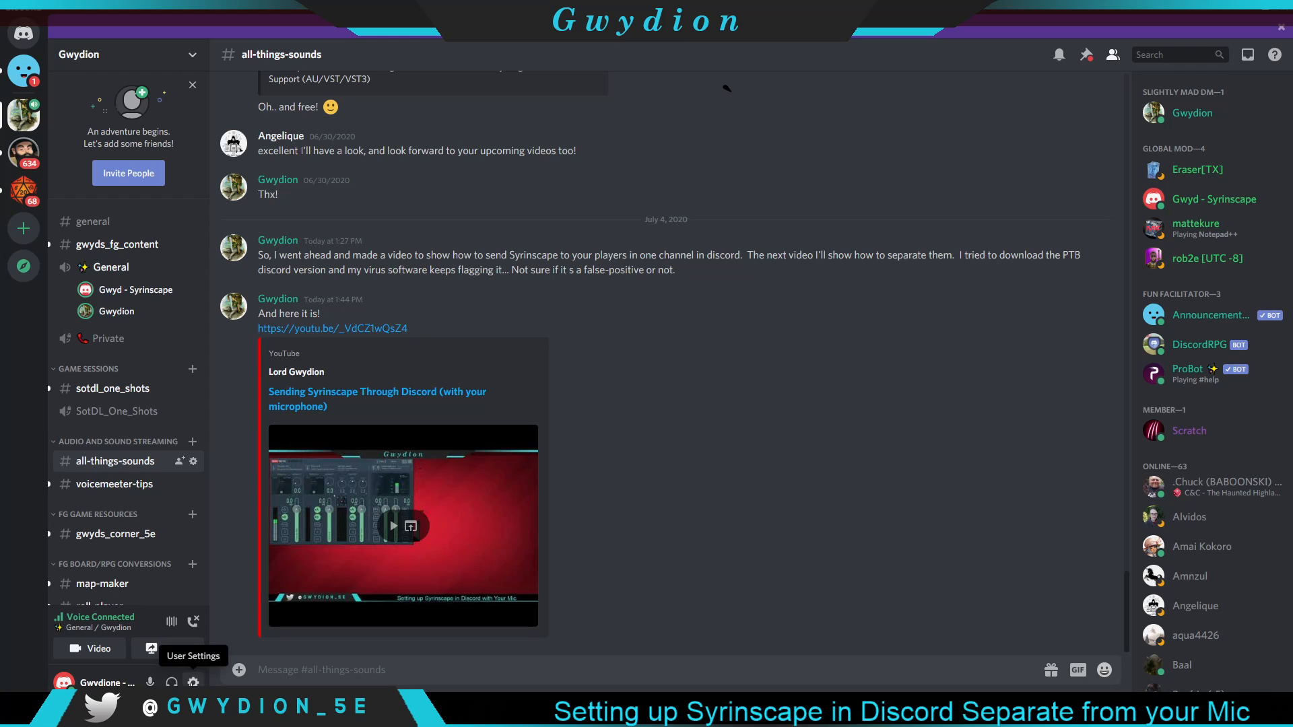
- Turn on automatic input sensitivity in Discord Canary's Voice & Video settings, and close the settings
left_click(194, 680)
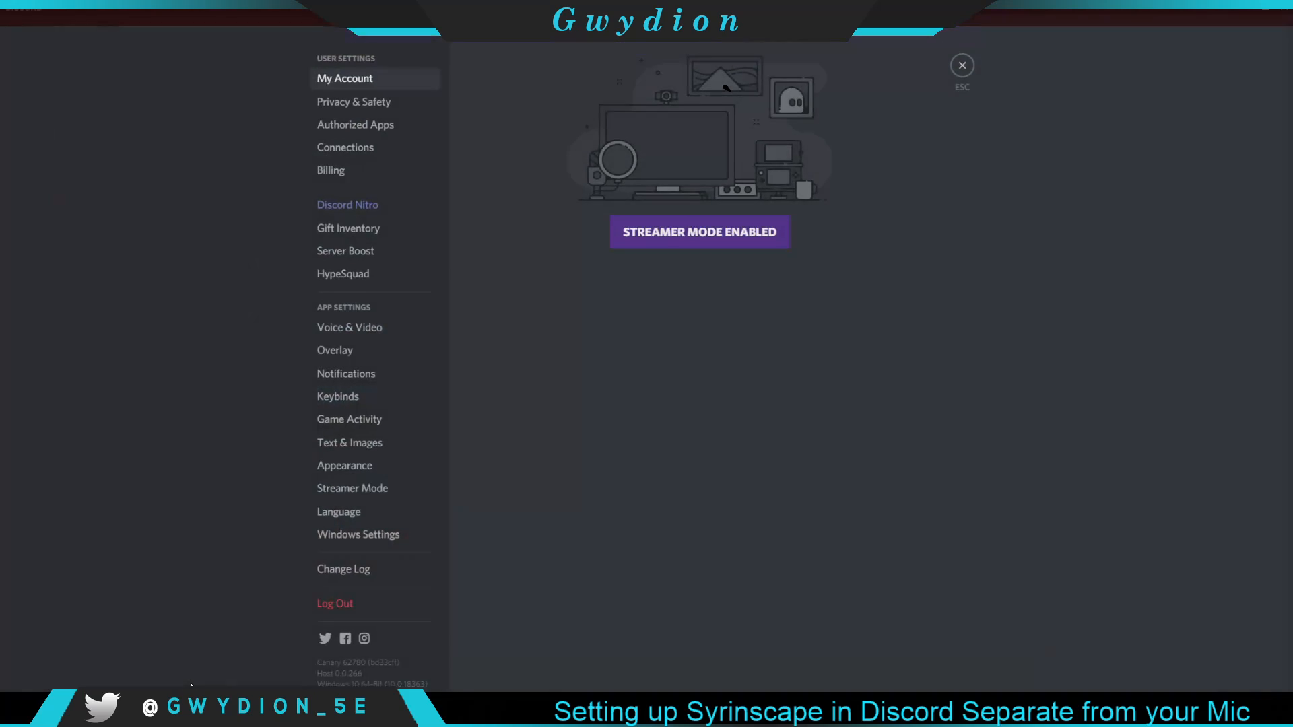
left_click(372, 329)
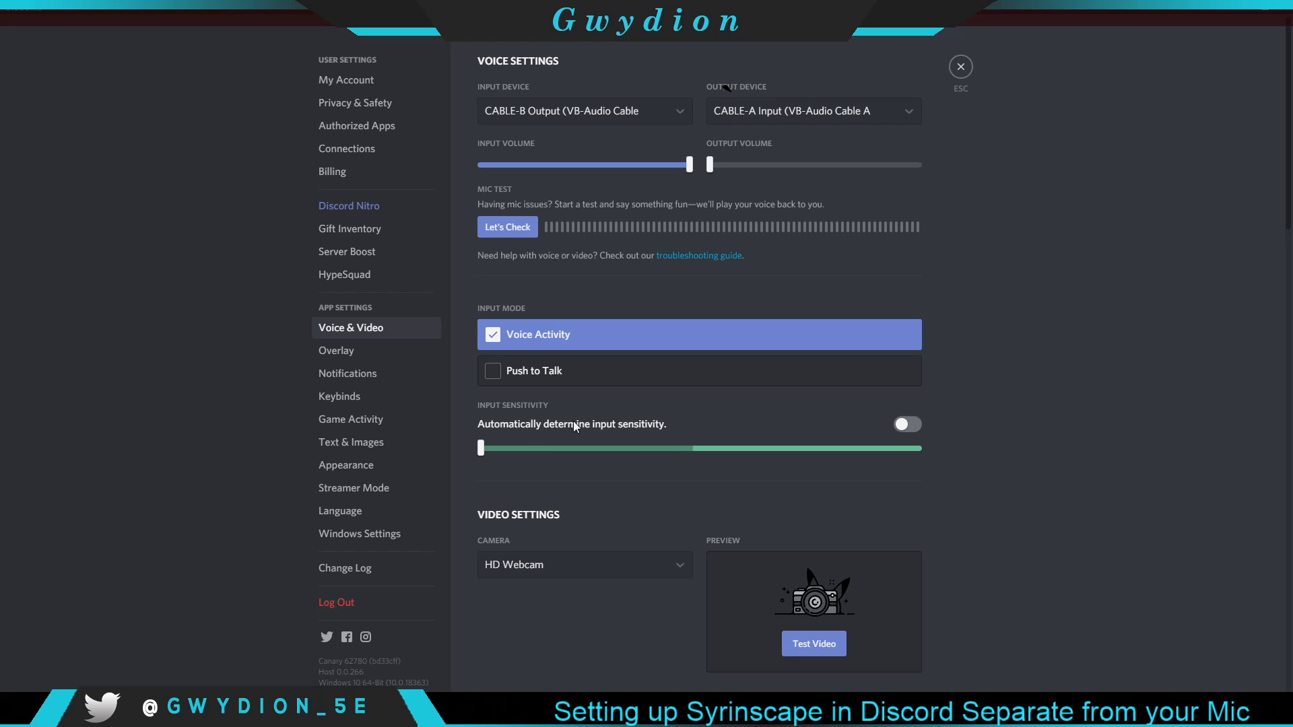
mouse_move(481, 445)
left_click(914, 429)
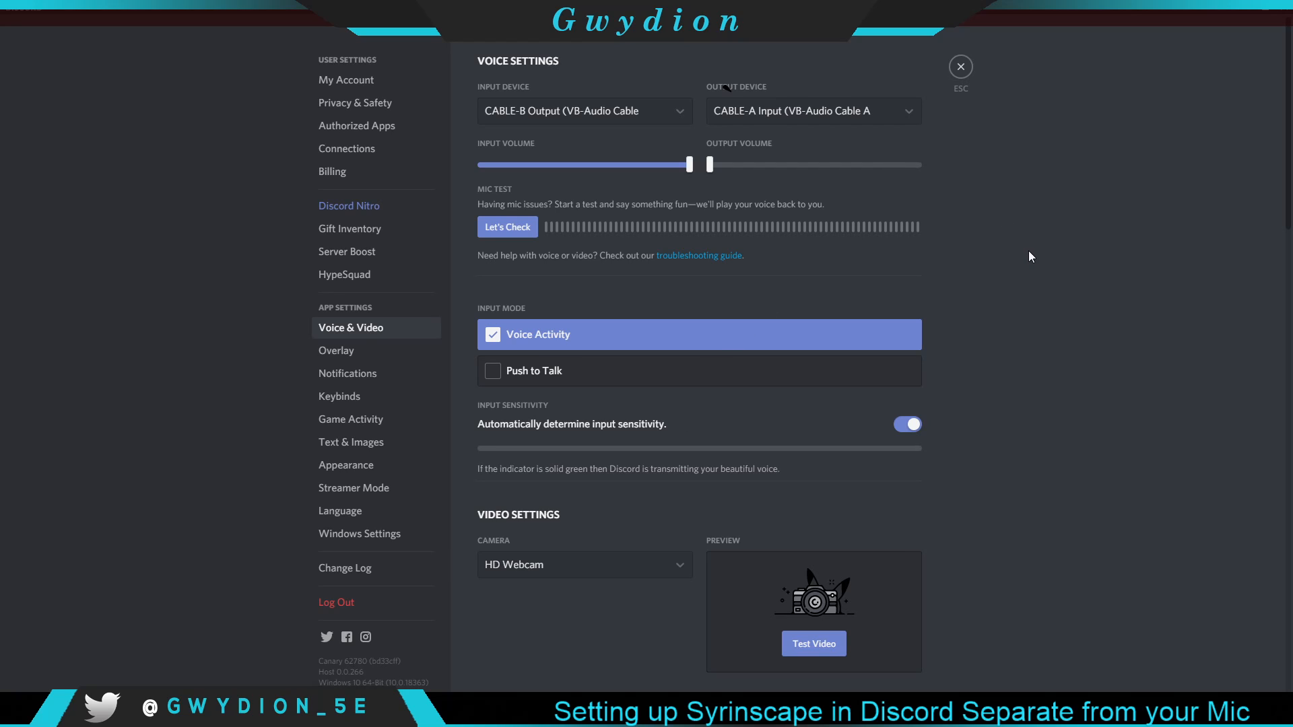
left_click(959, 65)
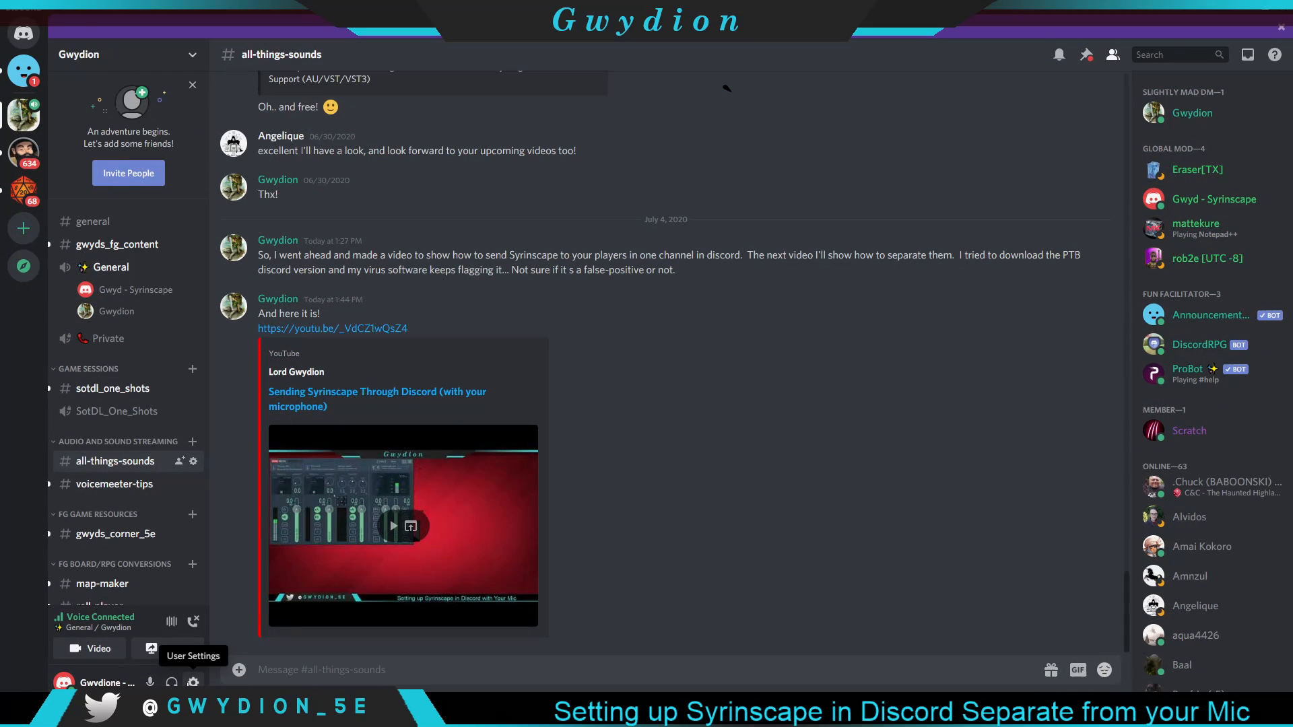
- Turn off automatic input sensitivity in Discord Canary, try a mid-range threshold, and set the sensitivity slider to its minimum
left_click(211, 670)
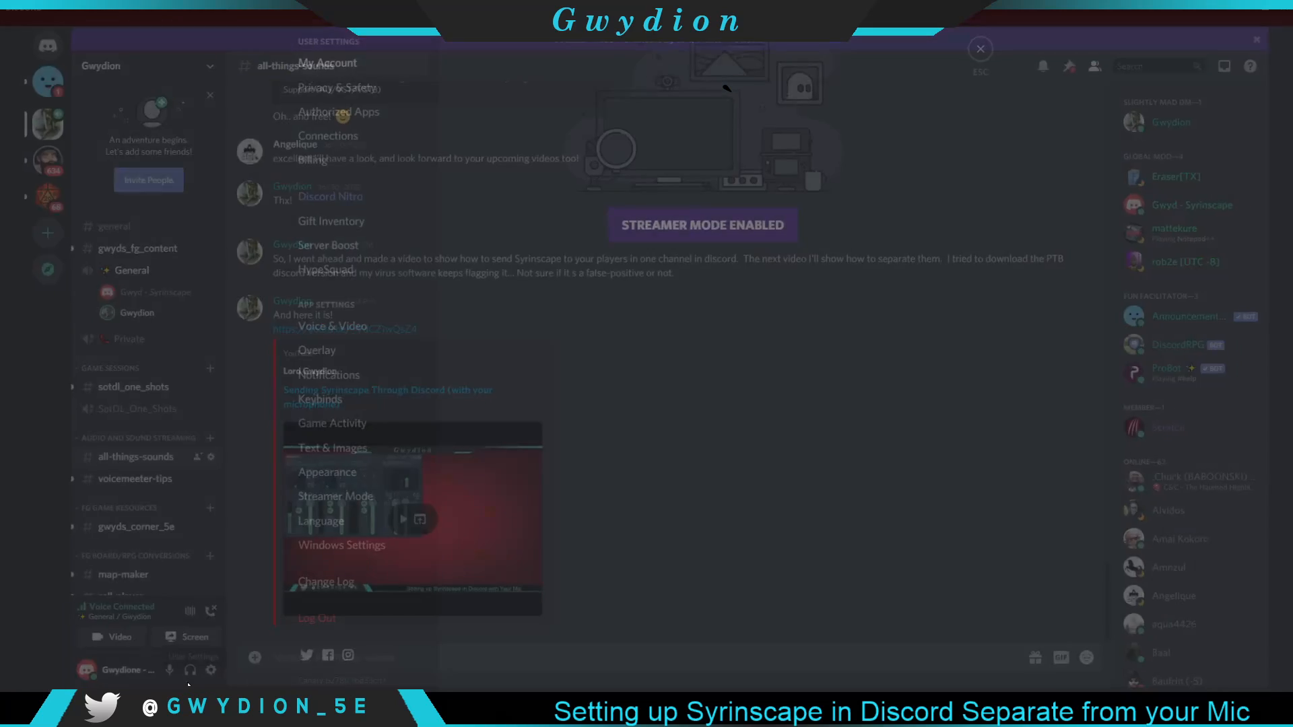
left_click(379, 328)
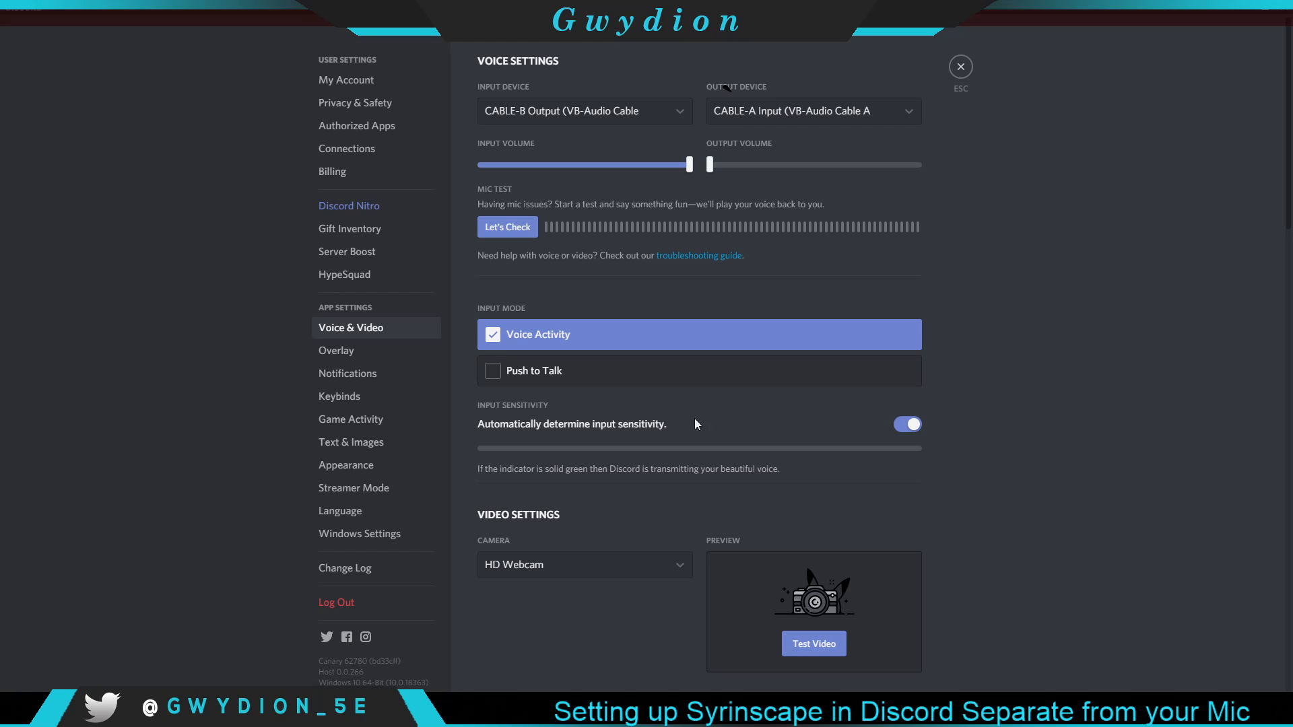
left_click(907, 426)
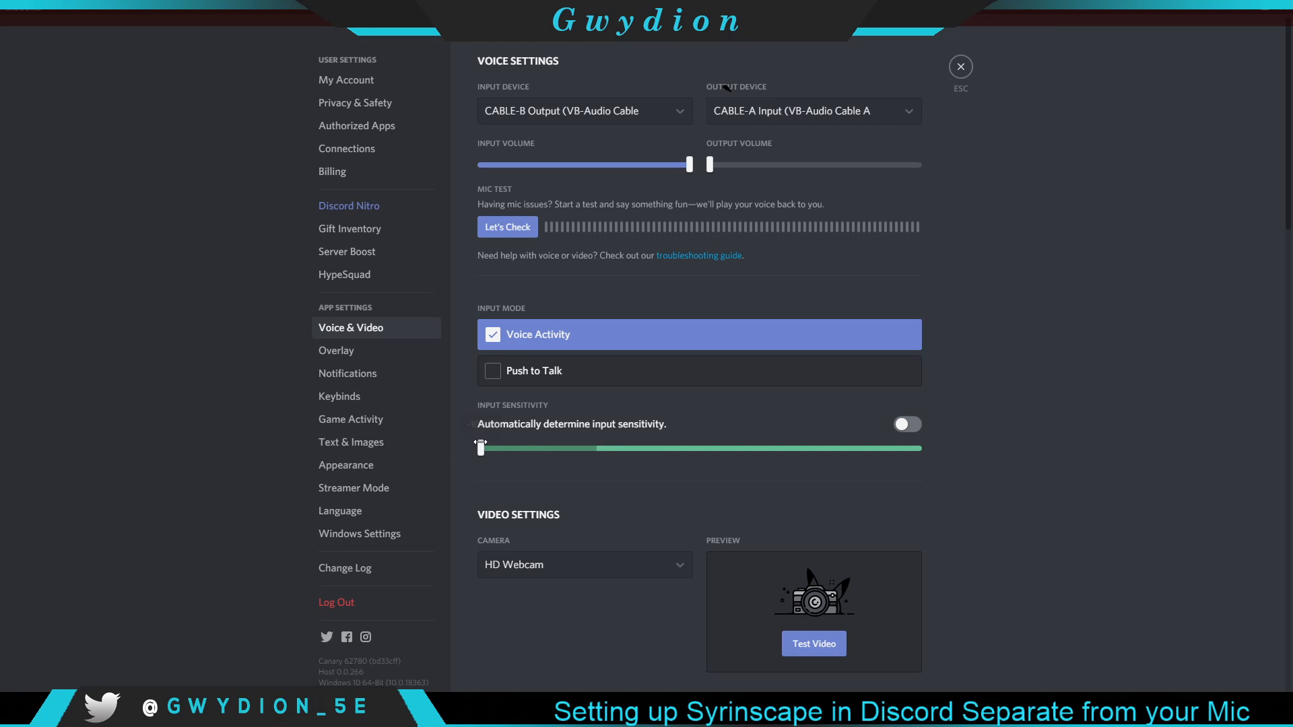
left_click_drag(479, 447, 704, 430)
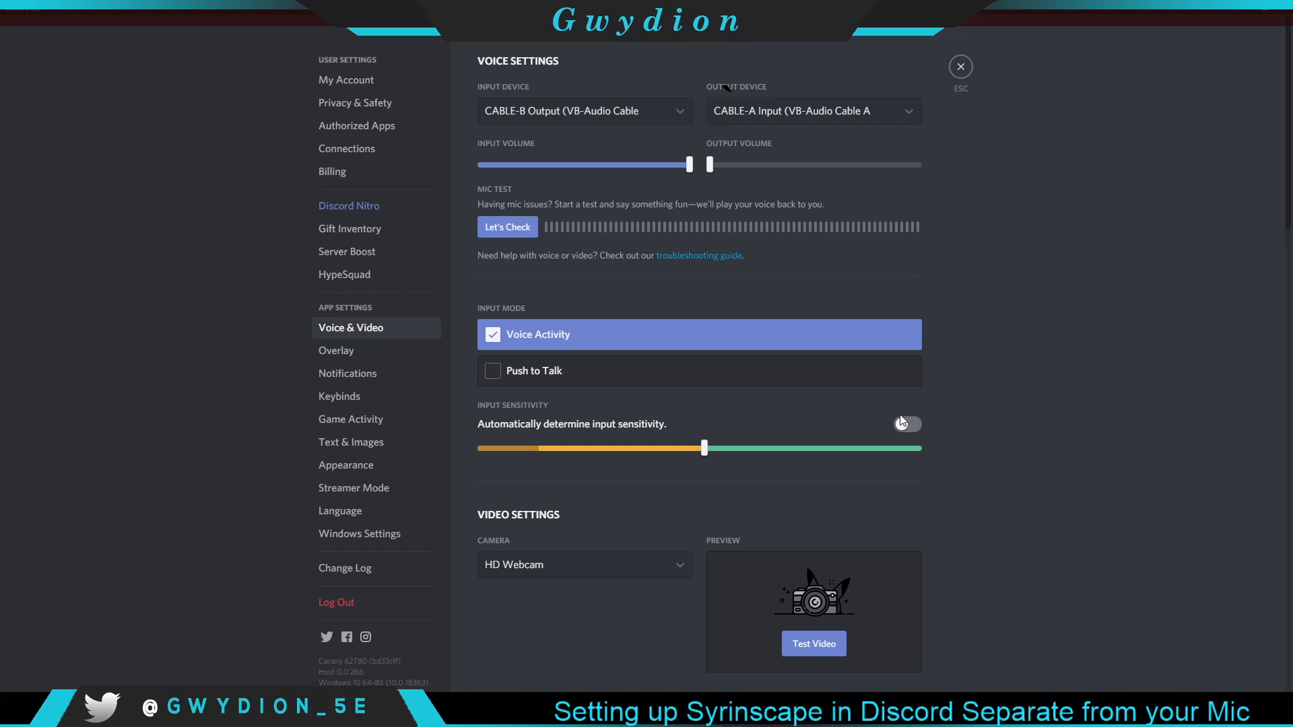
left_click_drag(705, 448, 458, 454)
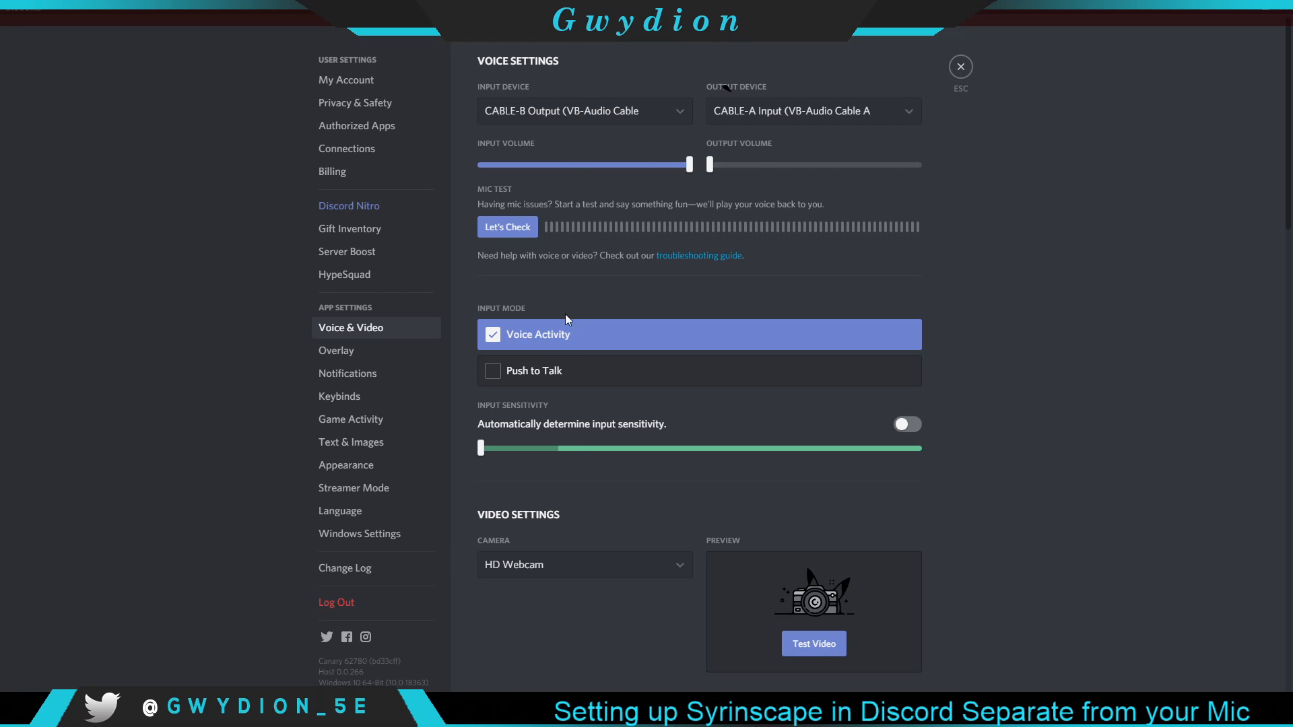
left_click(967, 68)
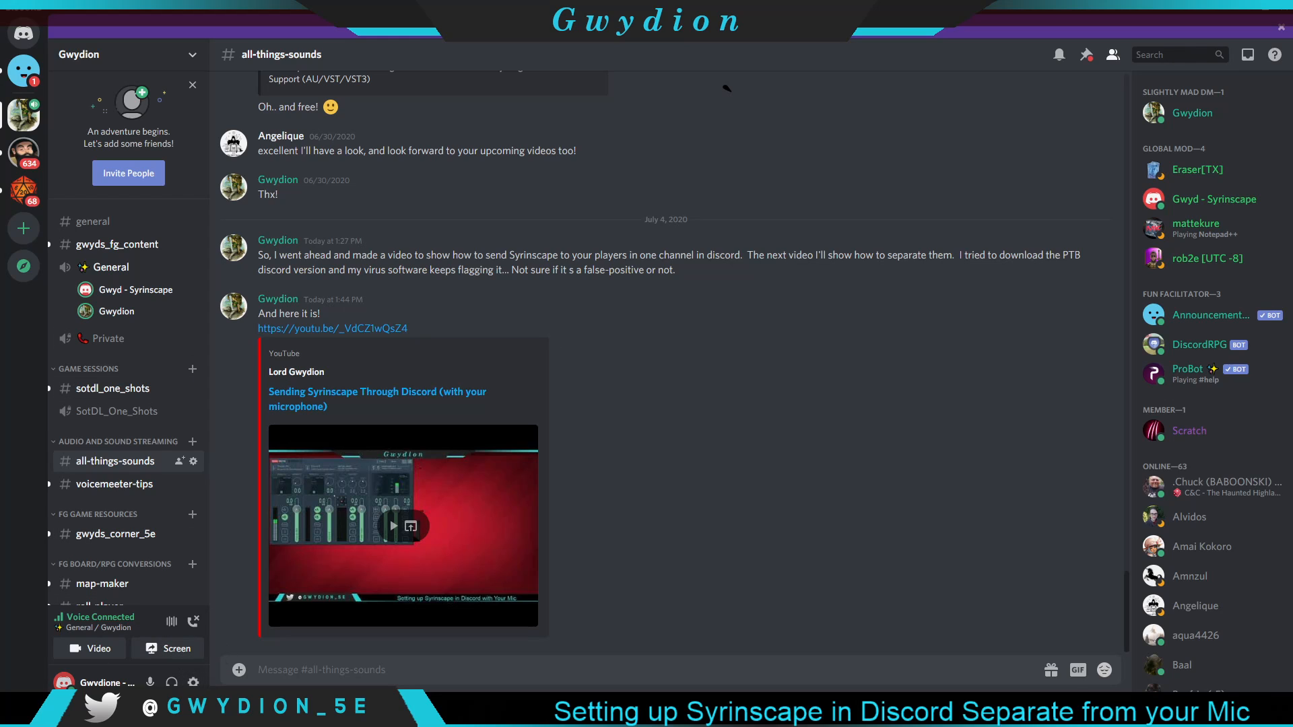
- Check the output volume and input sensitivity in Discord Canary's Voice & Video settings
left_click(193, 682)
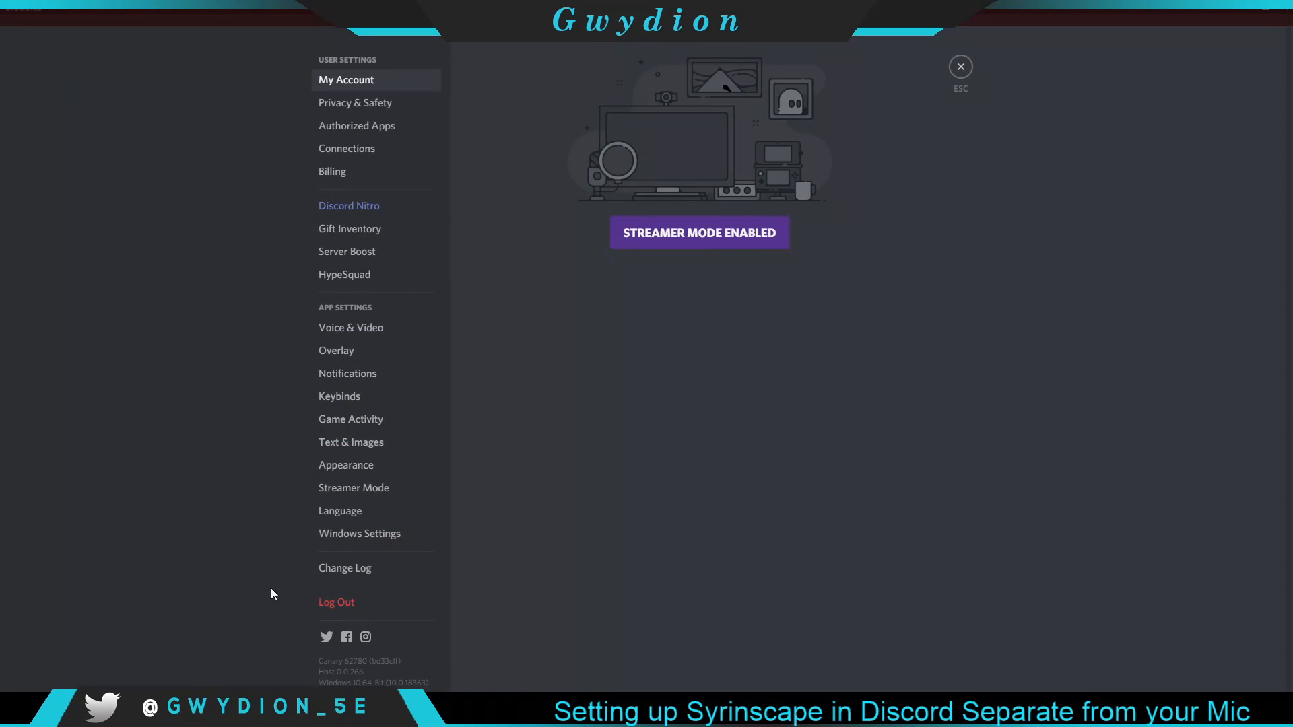
left_click(362, 330)
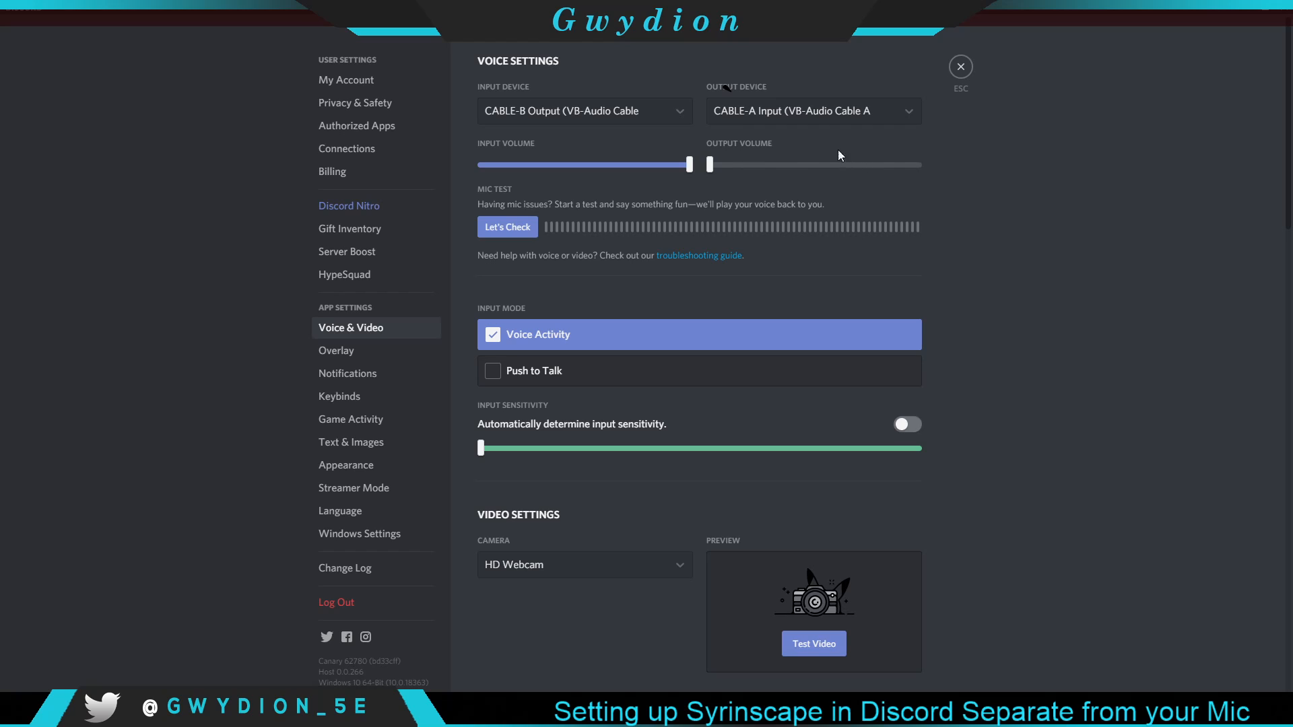
mouse_move(708, 169)
left_click(956, 65)
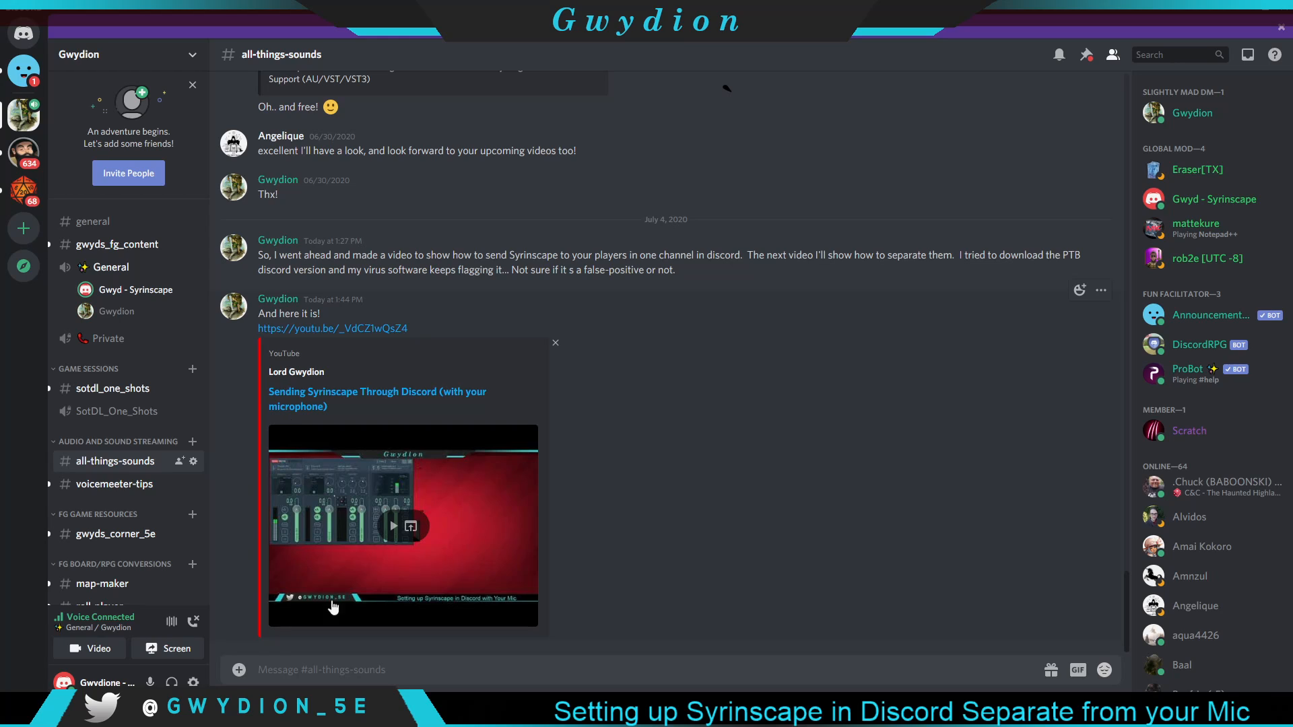
- Switch to Voicemeeter Banana and reposition its window on the desktop
left_click(357, 713)
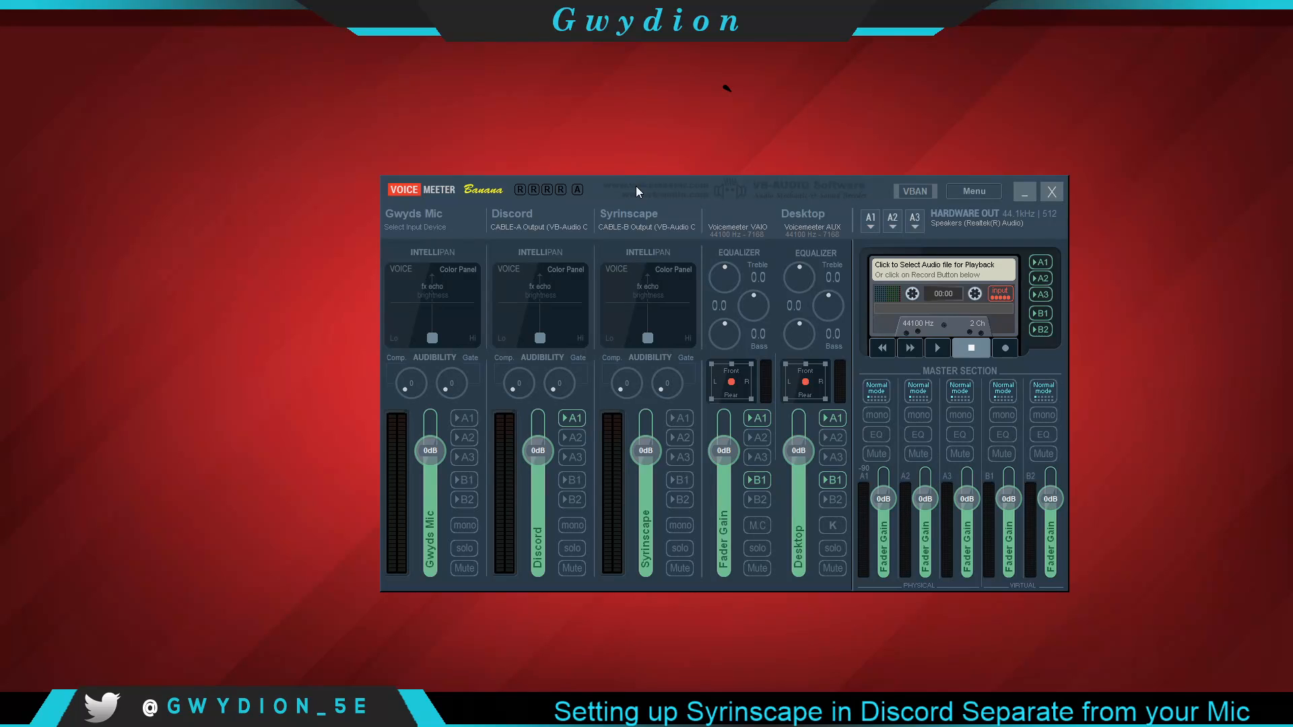
left_click_drag(636, 191, 524, 140)
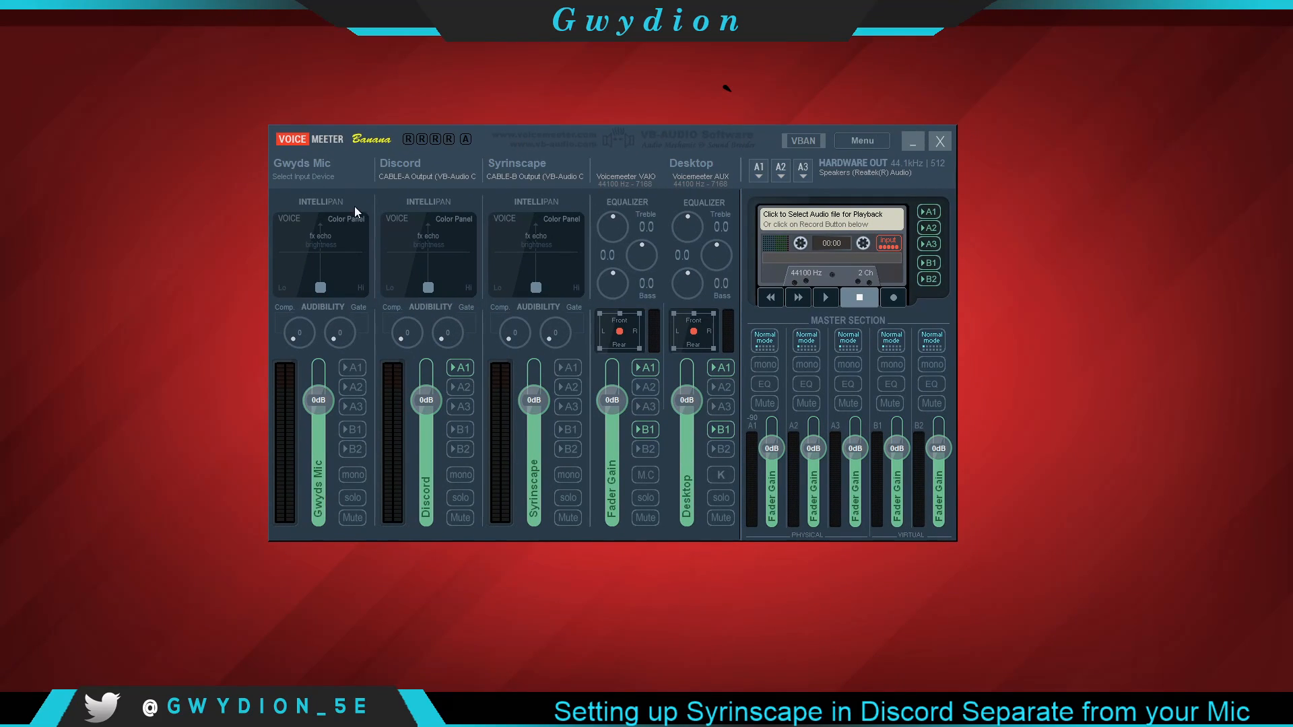